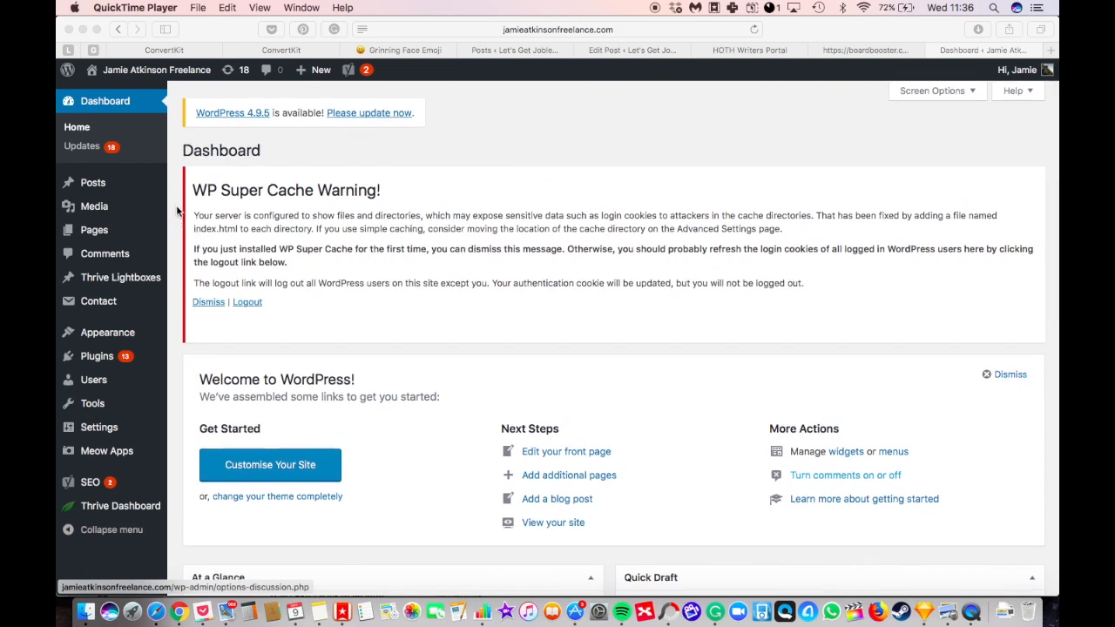
- Open the list of all posts on the WordPress site
{"action": "left_click", "coordinate": [90, 185]}
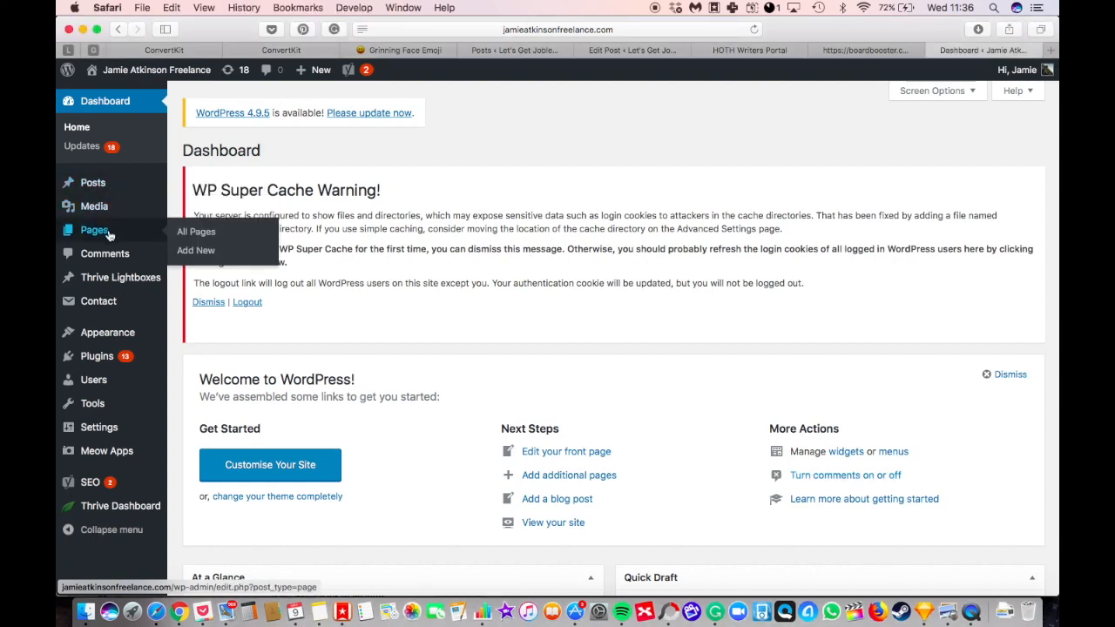
{"action": "mouse_move", "coordinate": [87, 186]}
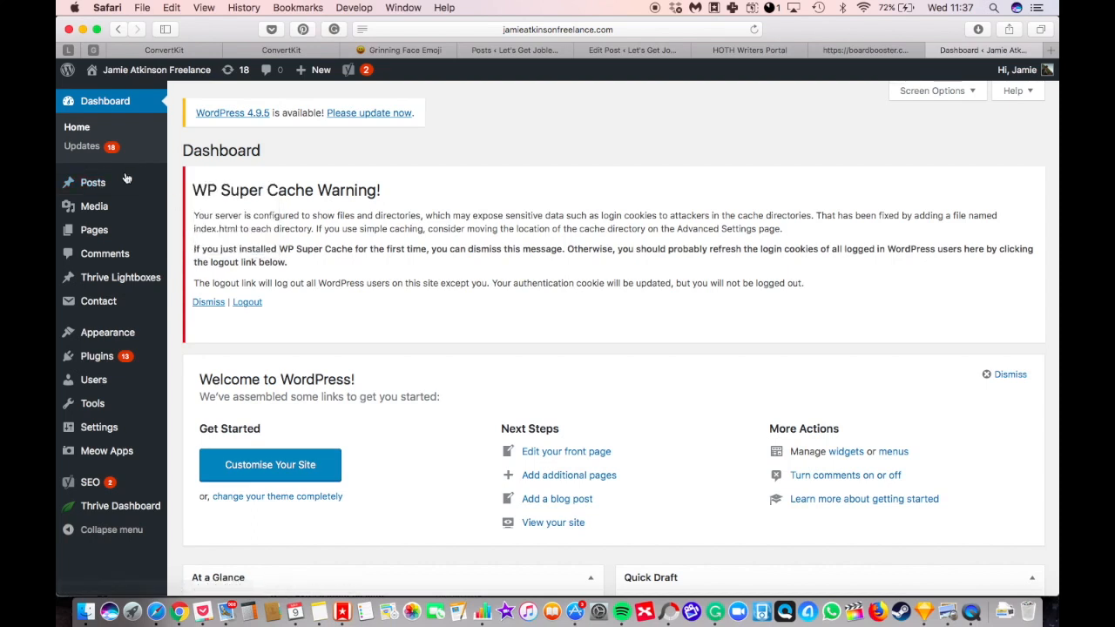
{"action": "mouse_move", "coordinate": [127, 181]}
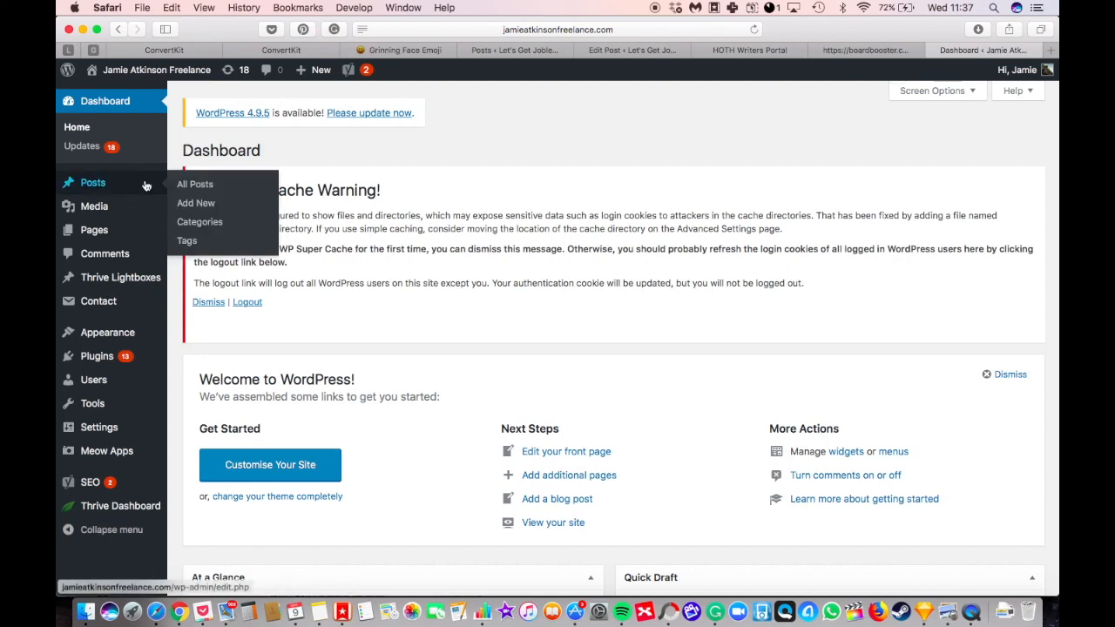
{"action": "left_click", "coordinate": [199, 186]}
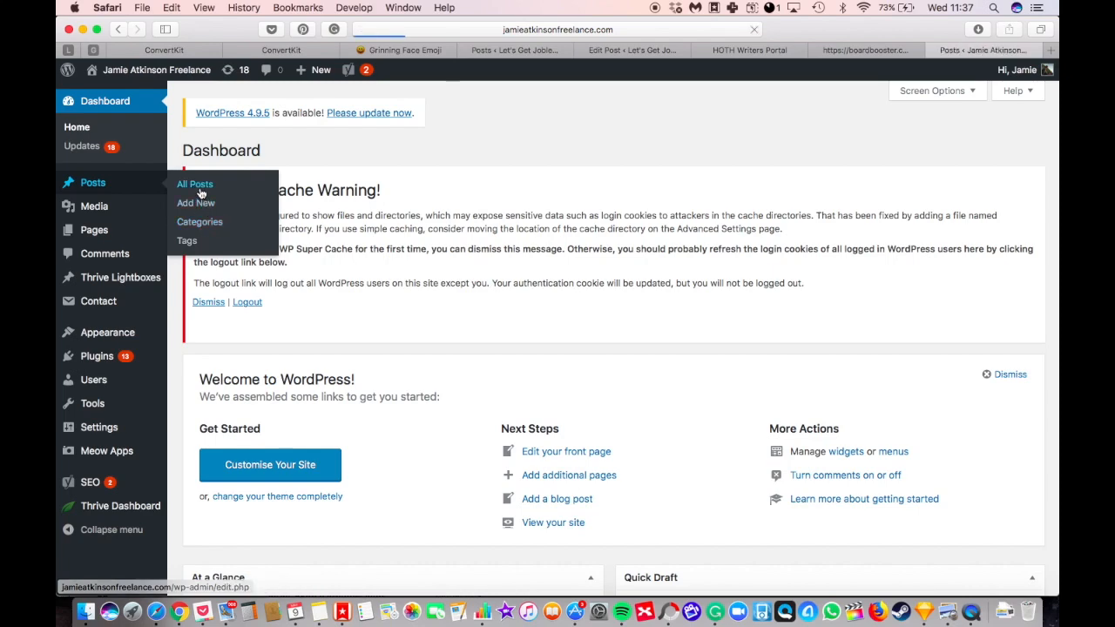
- Examine the posts list, including its title, author, categories, tags and date columns
{"action": "scroll", "coordinate": [402, 294], "scroll_direction": "down", "scroll_amount": 3}
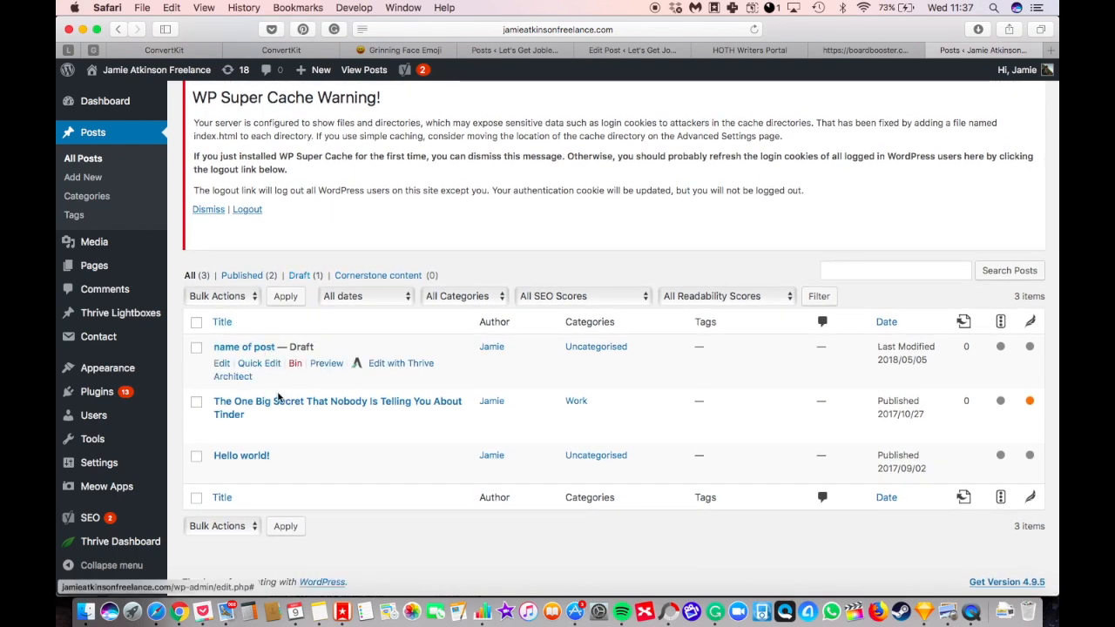
{"action": "scroll", "coordinate": [333, 331], "scroll_direction": "up", "scroll_amount": 3}
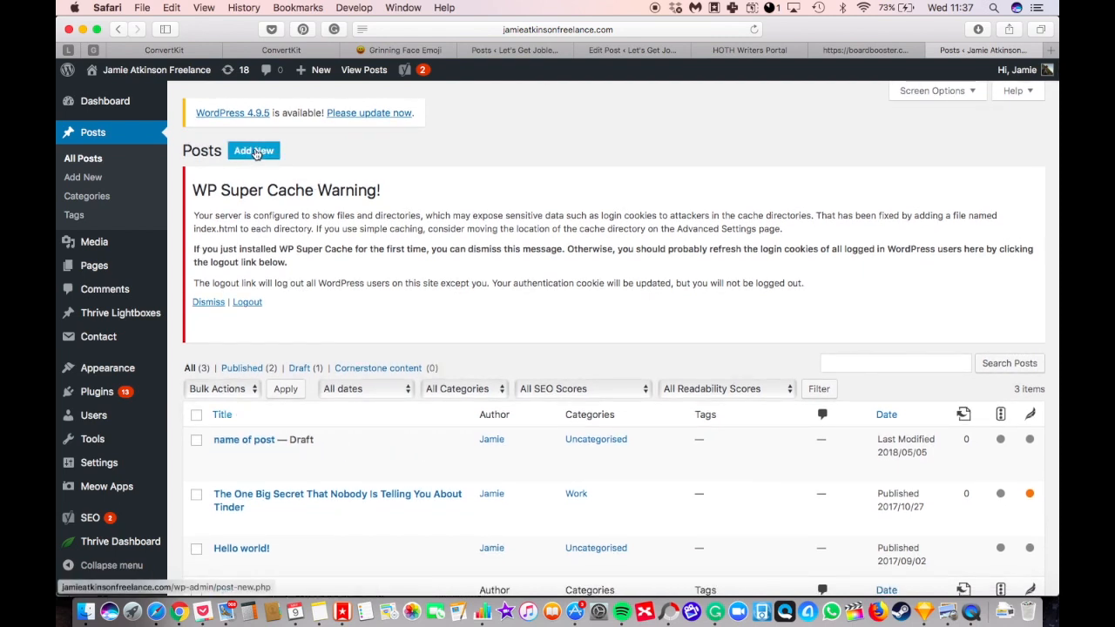
{"action": "scroll", "coordinate": [652, 375], "scroll_direction": "down", "scroll_amount": 3}
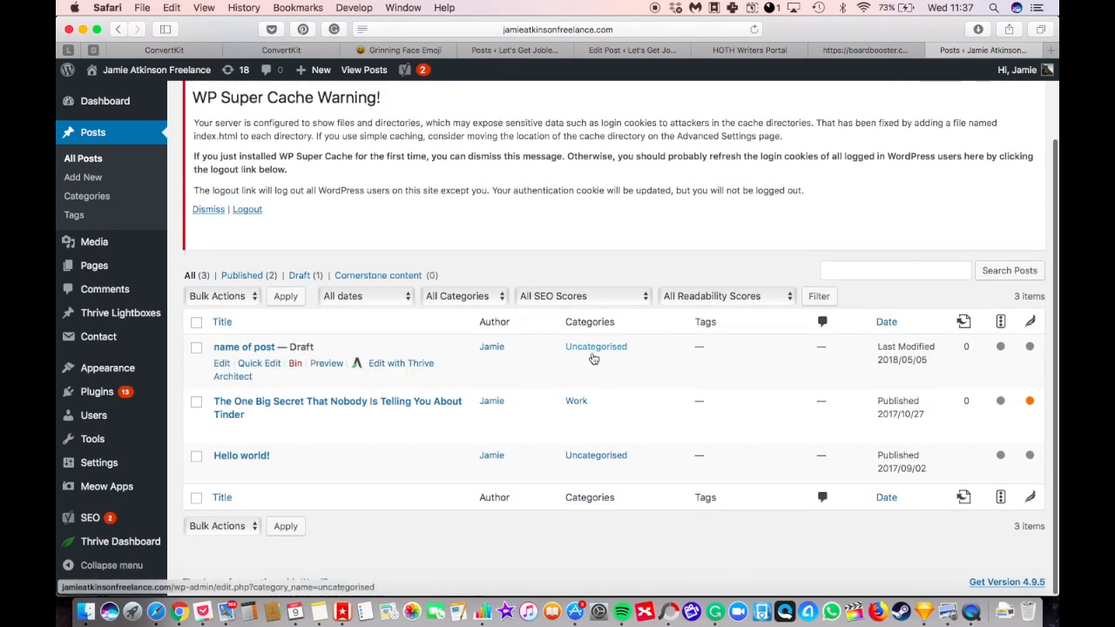
{"action": "left_click_drag", "start_coordinate": [482, 321], "coordinate": [511, 322]}
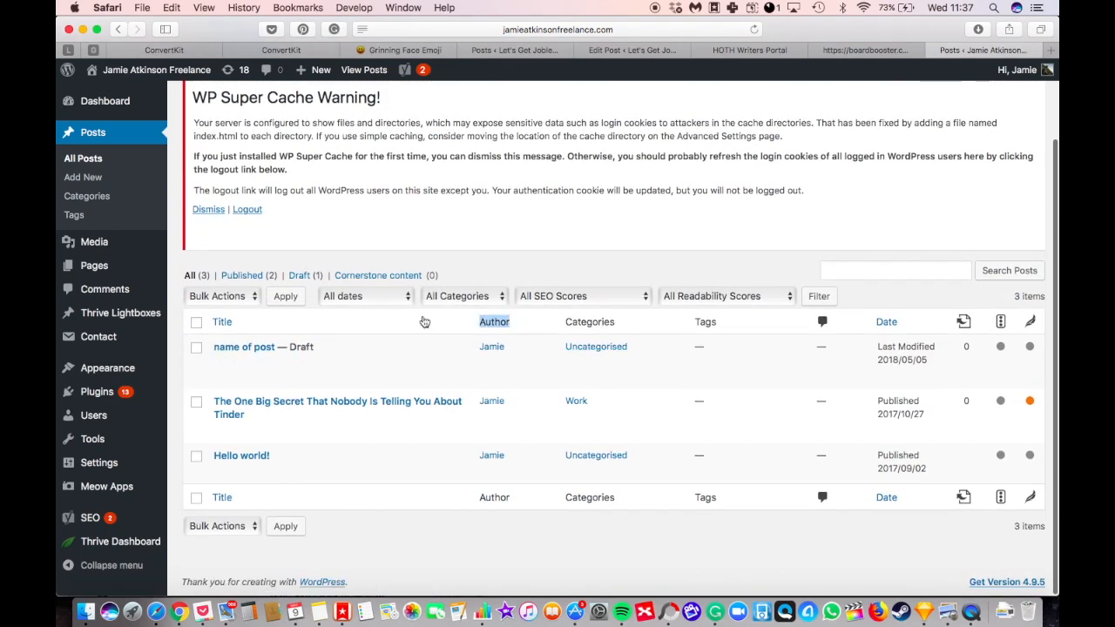
{"action": "left_click_drag", "start_coordinate": [581, 322], "coordinate": [732, 320]}
{"action": "left_click", "coordinate": [729, 320]}
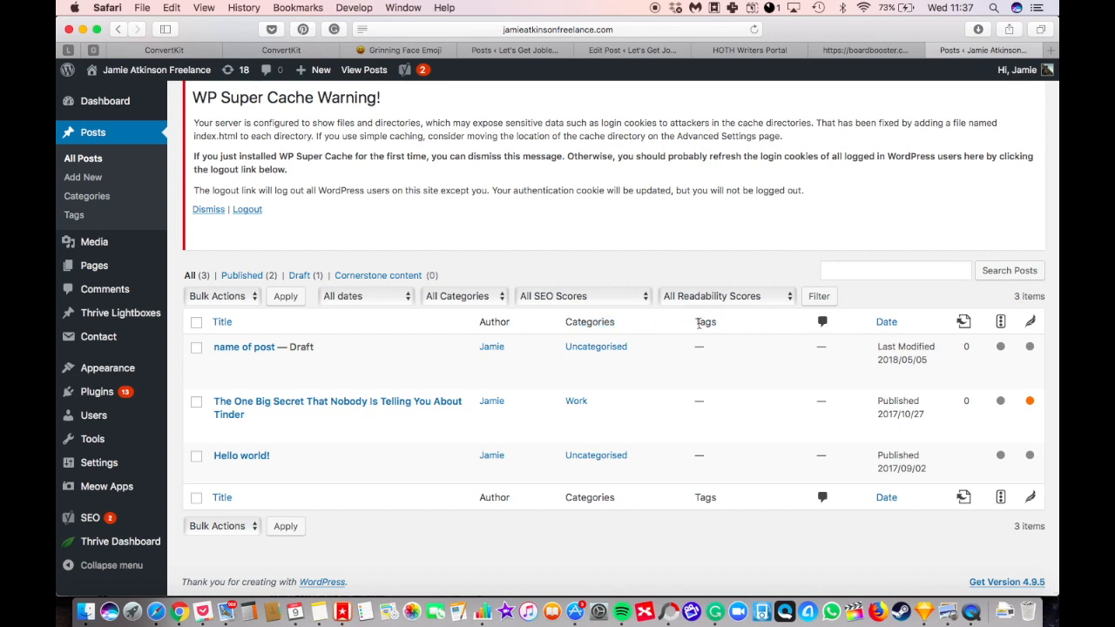
{"action": "left_click_drag", "start_coordinate": [701, 322], "coordinate": [725, 322]}
{"action": "left_click", "coordinate": [722, 325]}
{"action": "left_click_drag", "start_coordinate": [695, 323], "coordinate": [722, 323]}
{"action": "left_click", "coordinate": [722, 322]}
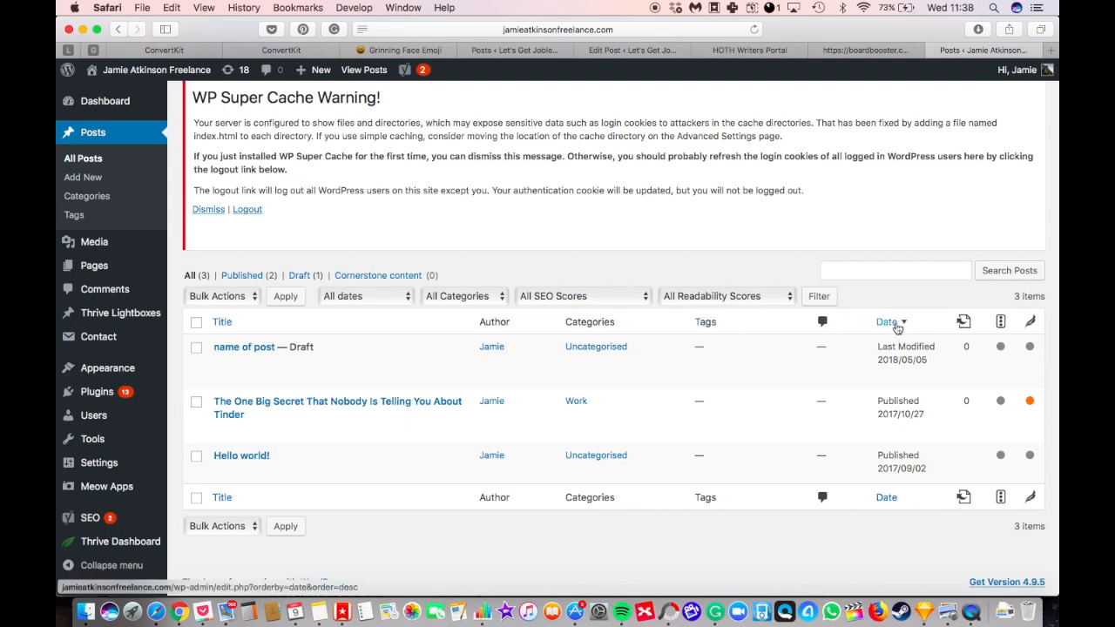
{"action": "scroll", "coordinate": [749, 340], "scroll_direction": "up", "scroll_amount": 3}
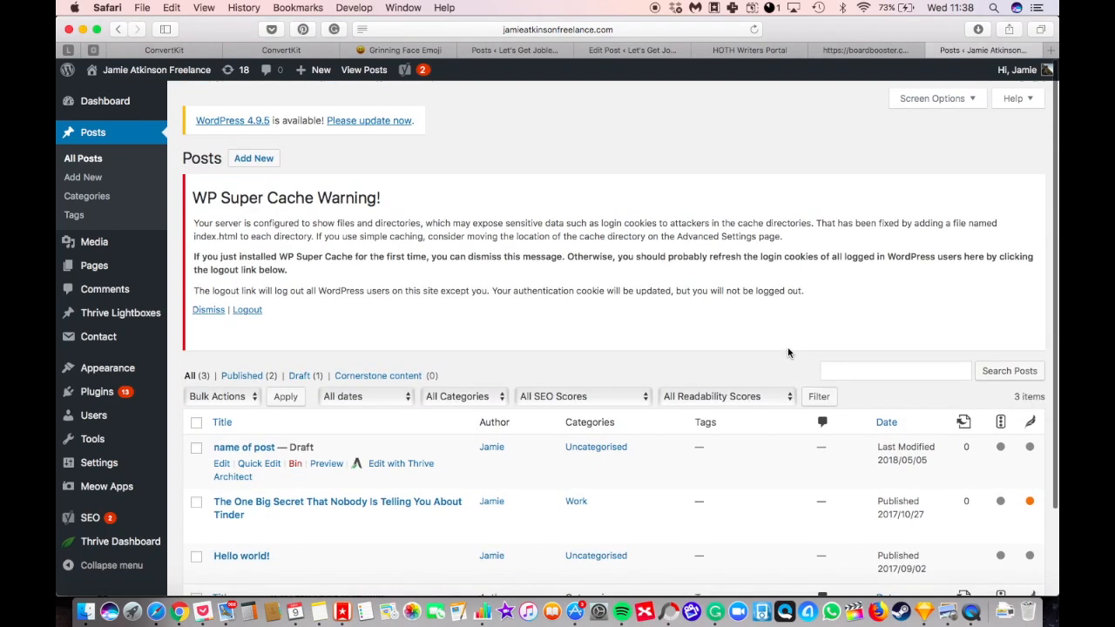
- Start a new post and dismiss the WP Super Cache warning
{"action": "left_click", "coordinate": [253, 152]}
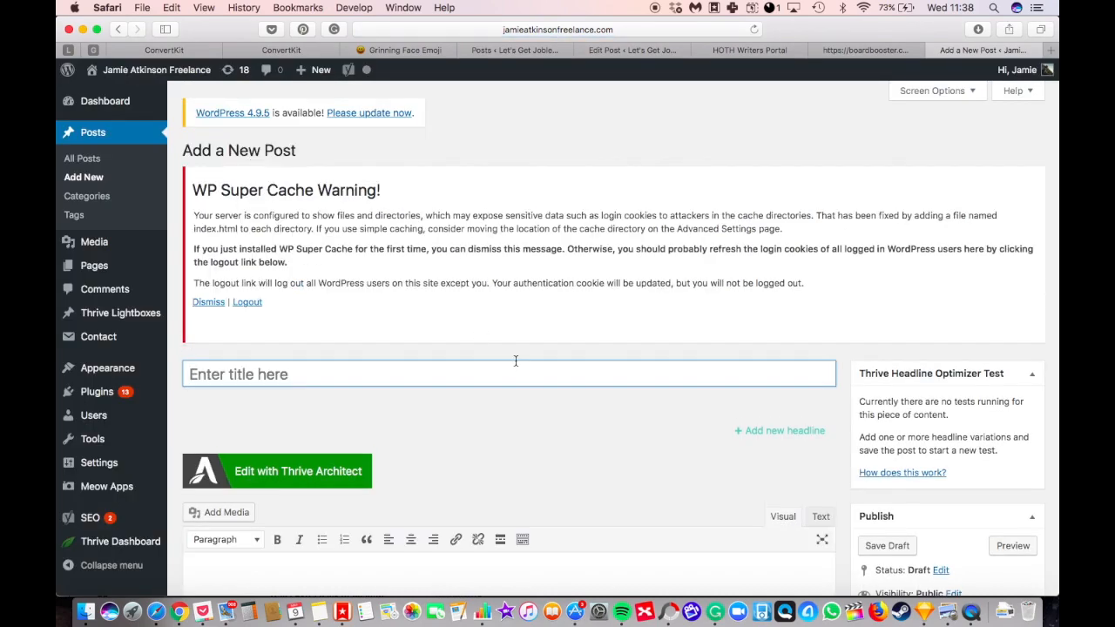
{"action": "left_click", "coordinate": [202, 304]}
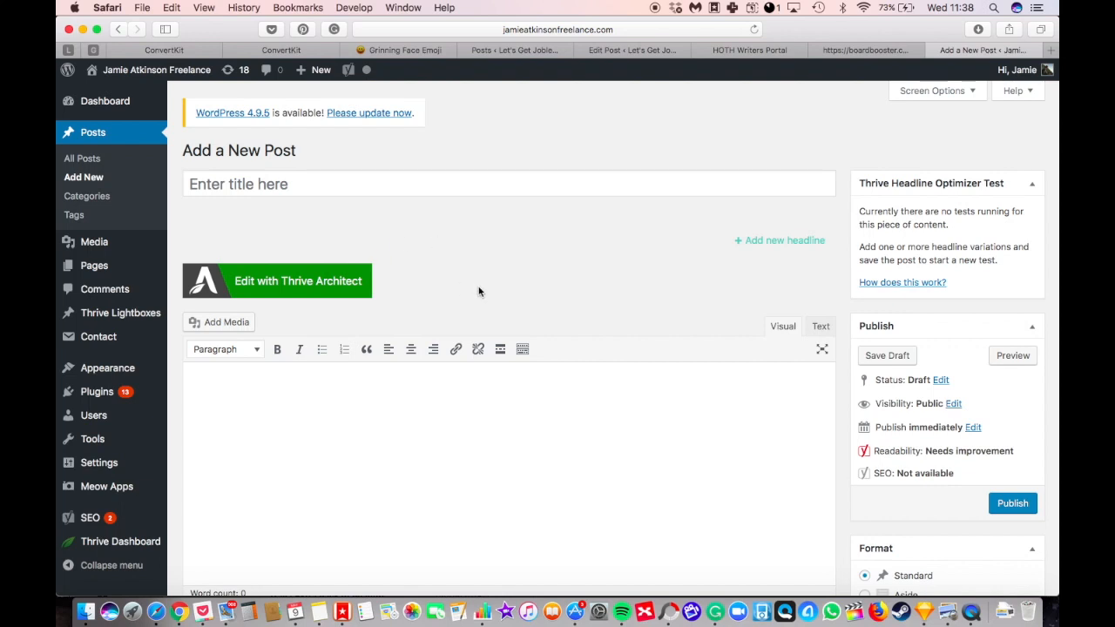
- Enter "How to Write a Blog Post" as the title of the new post
{"action": "left_click", "coordinate": [386, 183]}
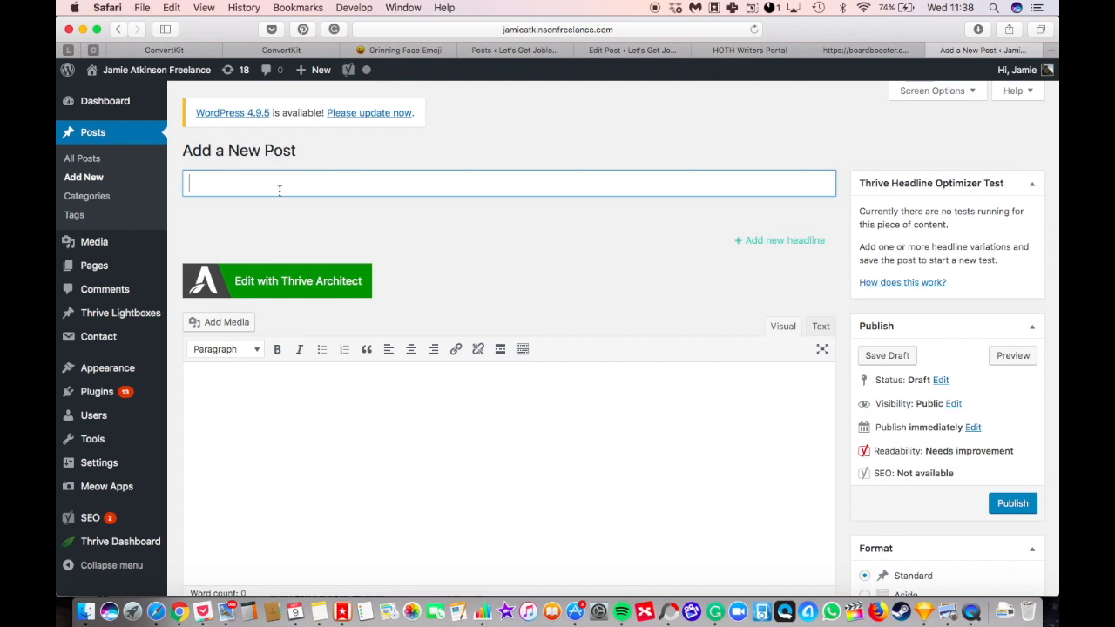
{"action": "type", "text": "How to Write a Blog Post"}
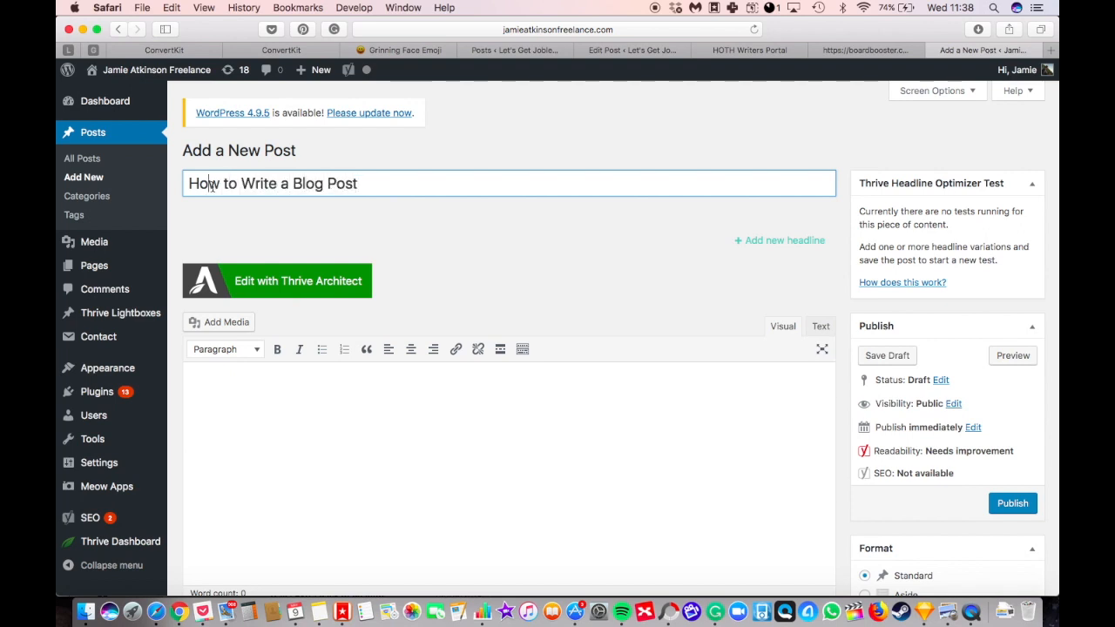
{"action": "left_click_drag", "start_coordinate": [209, 184], "coordinate": [238, 184]}
{"action": "left_click", "coordinate": [237, 184]}
- Open capitalizemytitle.com in a new browser tab
{"action": "left_click", "coordinate": [1050, 50]}
{"action": "type", "text": "capitalizemytitle.com"}
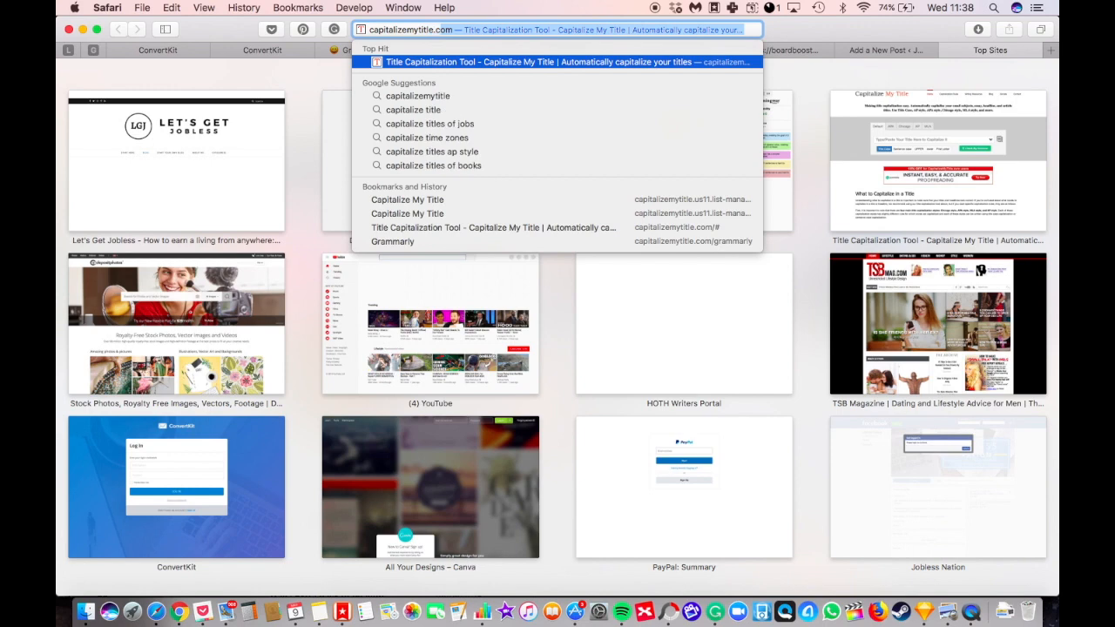
{"action": "key", "text": "Return"}
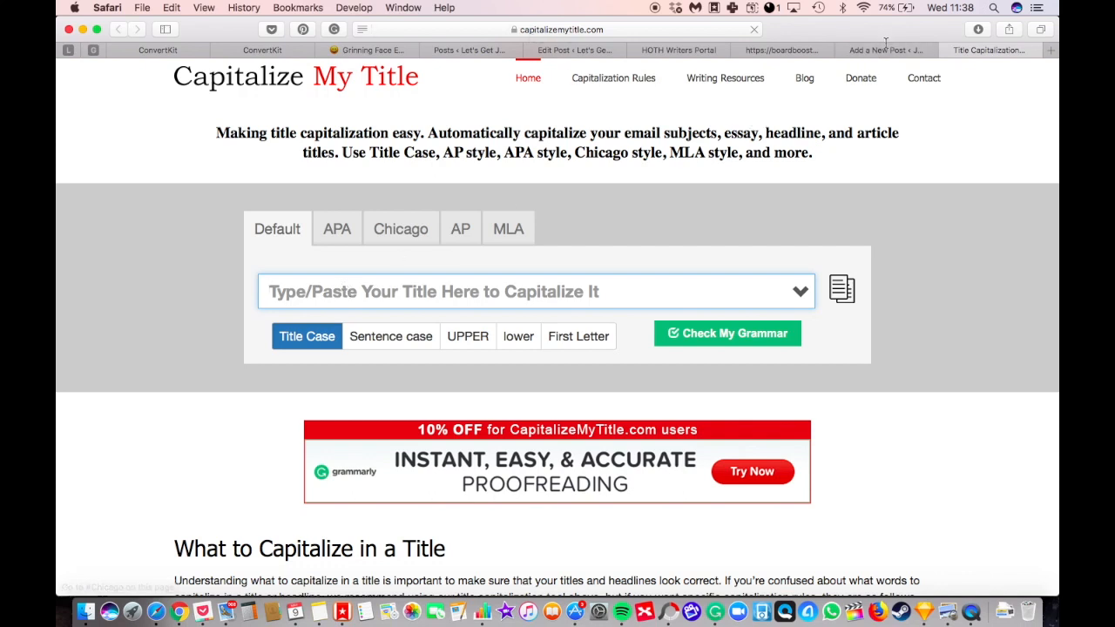
- Return to the new WordPress post, replace its title with the lowercase "how to write a blog post" and copy it
{"action": "left_click", "coordinate": [843, 49]}
{"action": "key", "text": "super+a"}
{"action": "type", "text": "how to write a blog post"}
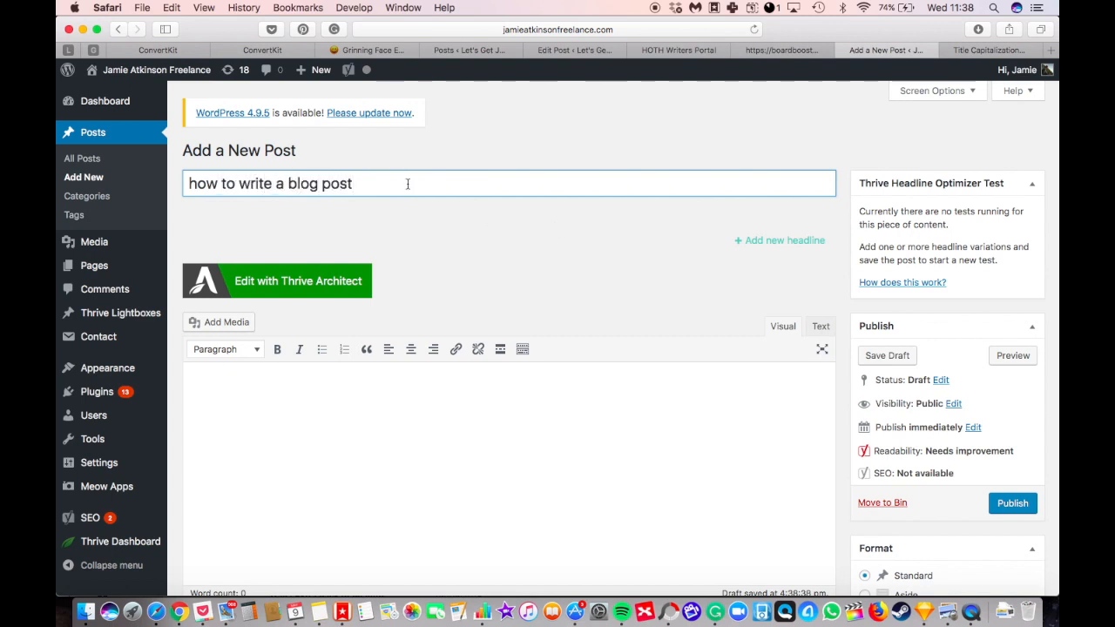
{"action": "triple_click", "coordinate": [407, 183]}
{"action": "key", "text": "super+c"}
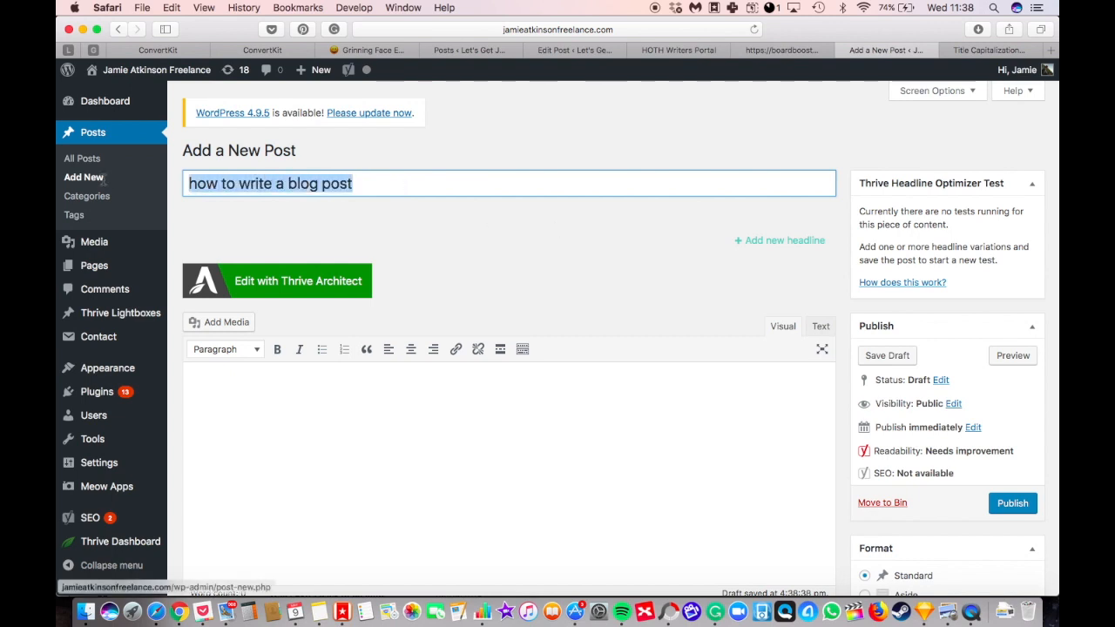
- Paste the copied title into the Capitalize My Title converter, try Sentence case and convert it to Title Case
{"action": "left_click", "coordinate": [963, 52]}
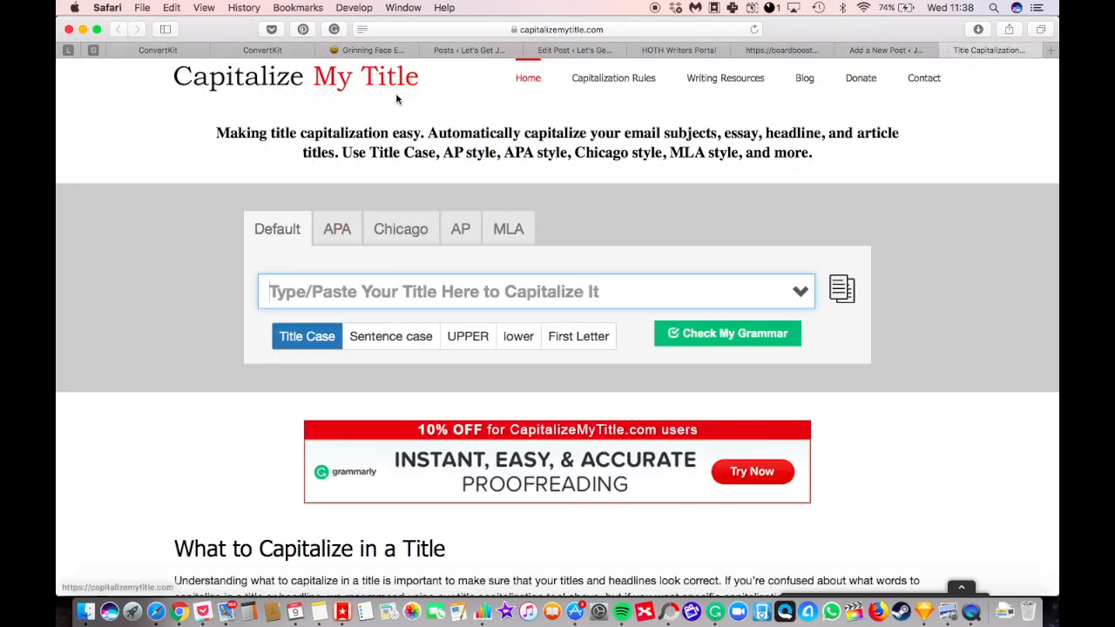
{"action": "left_click", "coordinate": [312, 287]}
{"action": "key", "text": "super+v"}
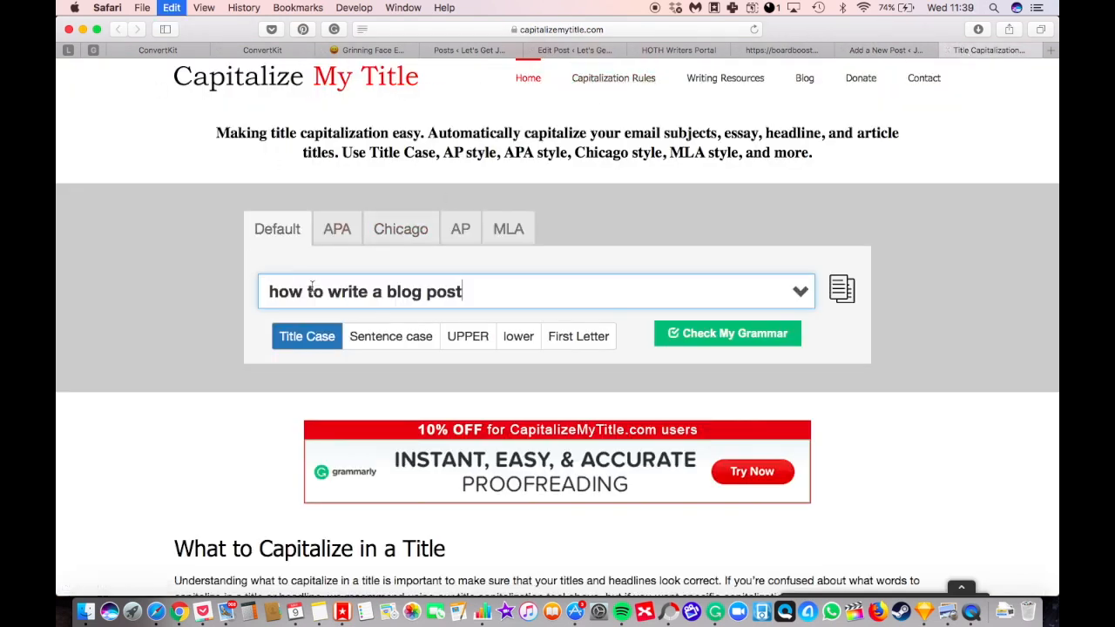
{"action": "left_click", "coordinate": [344, 337]}
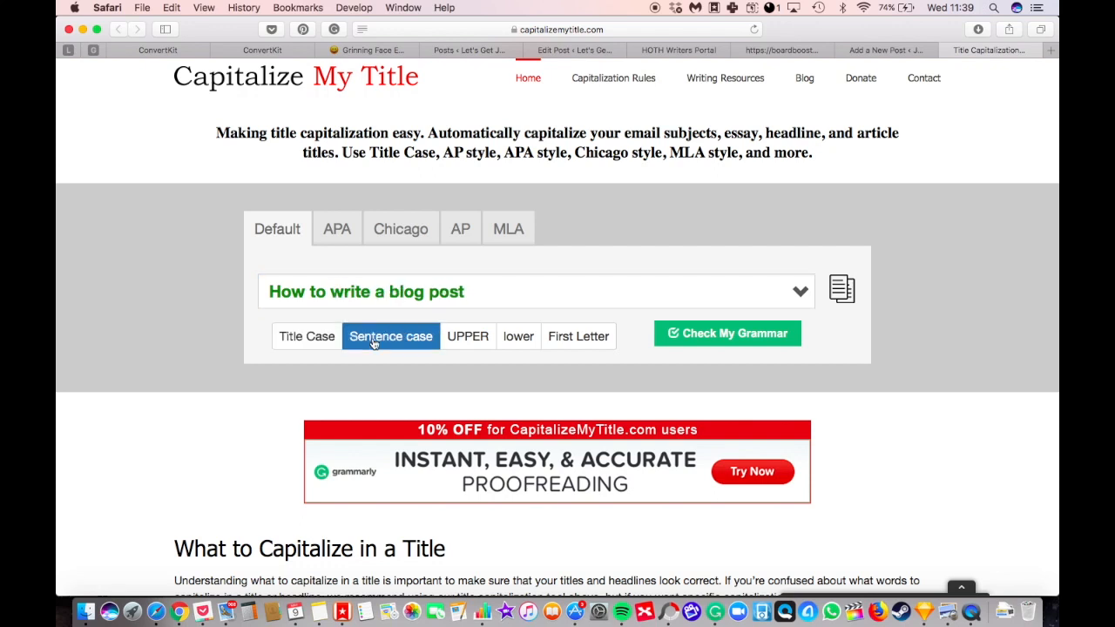
{"action": "left_click", "coordinate": [300, 337]}
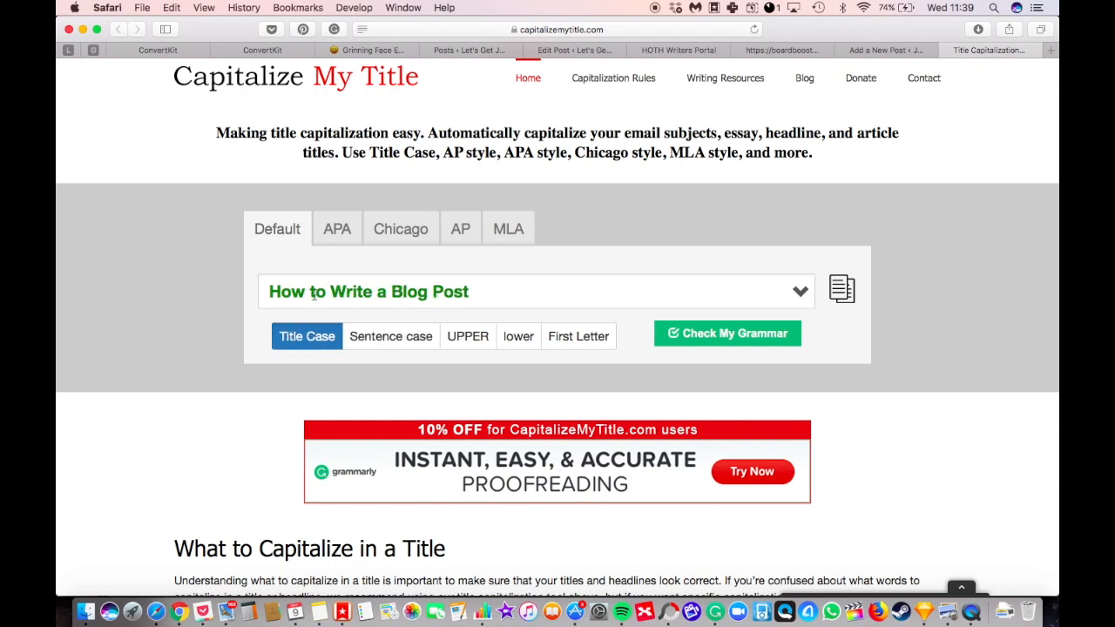
- Replace the converter text with "When You Write a Piece of Content into Here It's Going to Capitalise the Important Letters for You"
{"action": "left_click", "coordinate": [490, 292]}
{"action": "left_click_drag", "start_coordinate": [267, 291], "coordinate": [621, 293]}
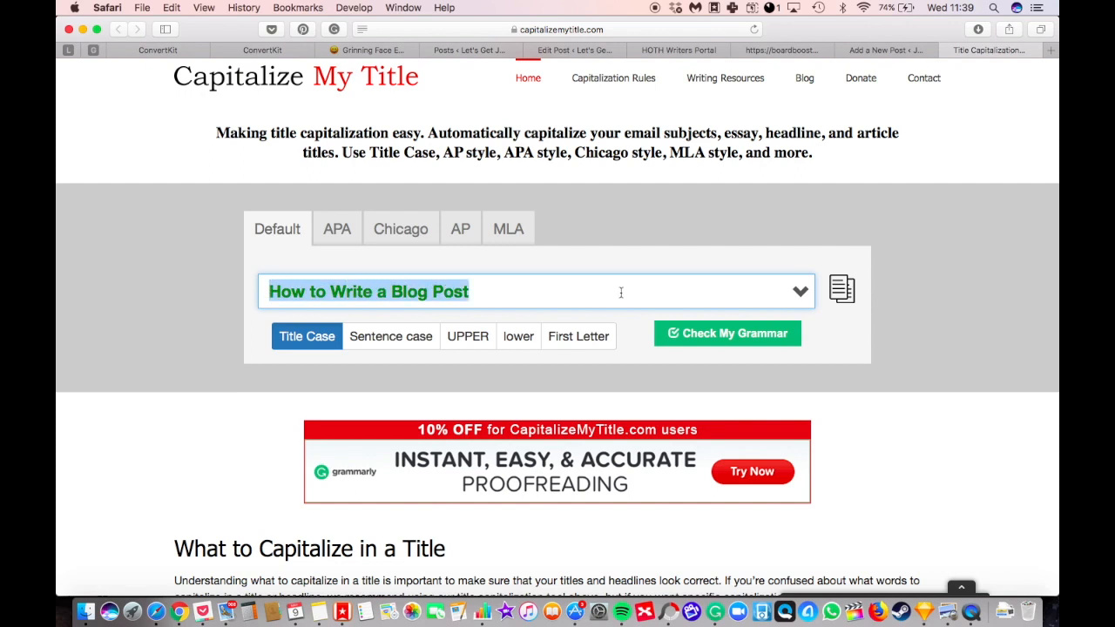
{"action": "type", "text": "When You Writ Ea"}
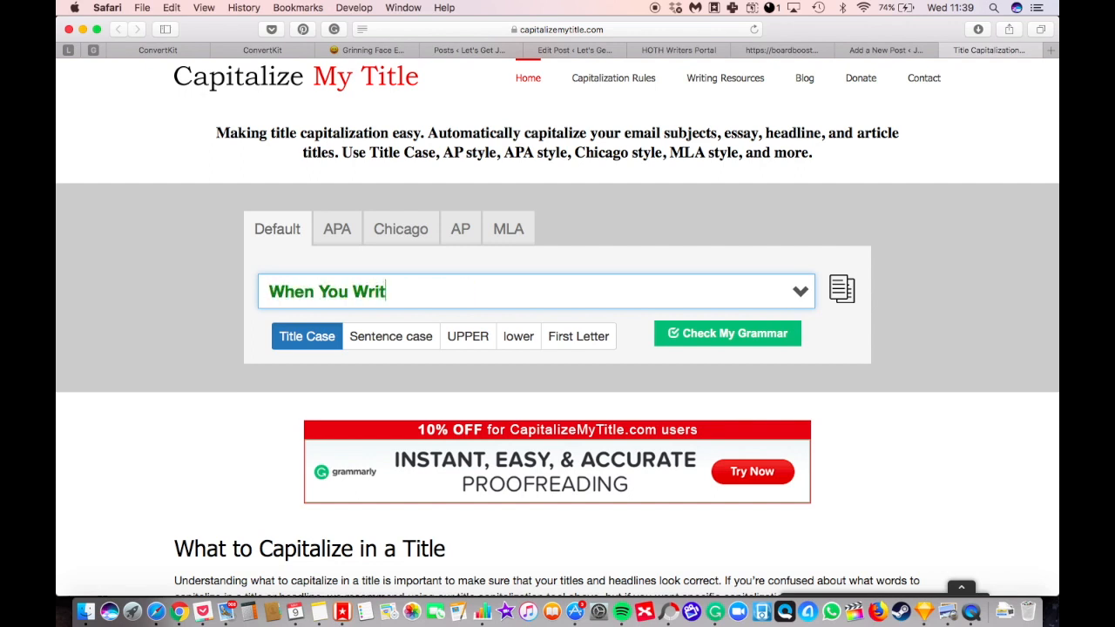
{"action": "key", "text": "BackSpace"}
{"action": "key", "text": "BackSpace"}
{"action": "key", "text": "BackSpace"}
{"action": "type", "text": "e a pi"}
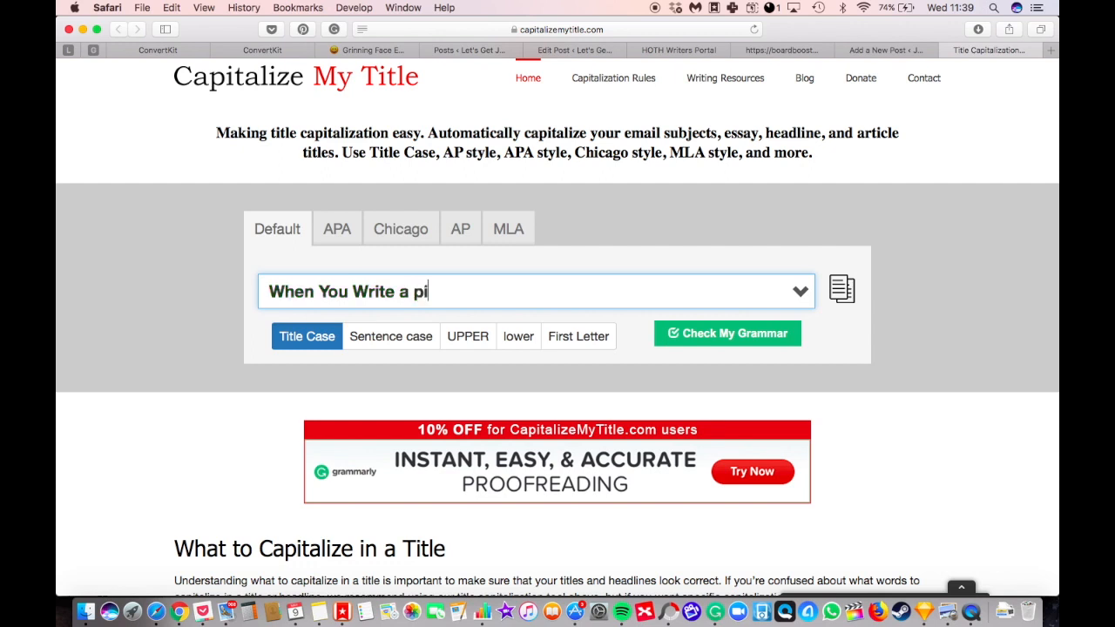
{"action": "type", "text": "ece of content into here it's going"}
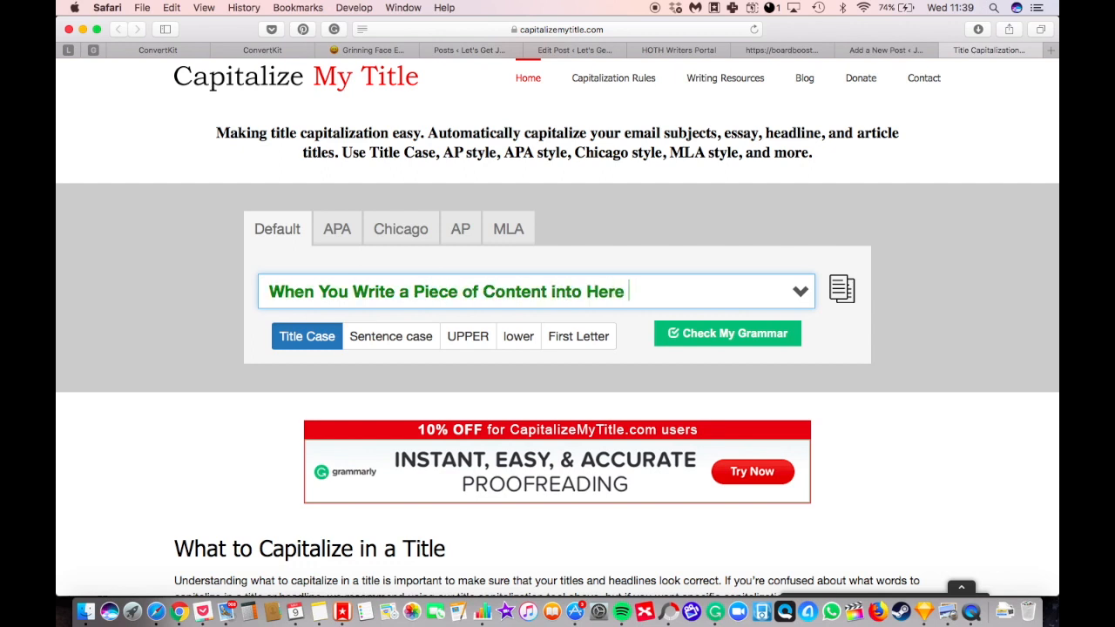
{"action": "type", "text": " to "}
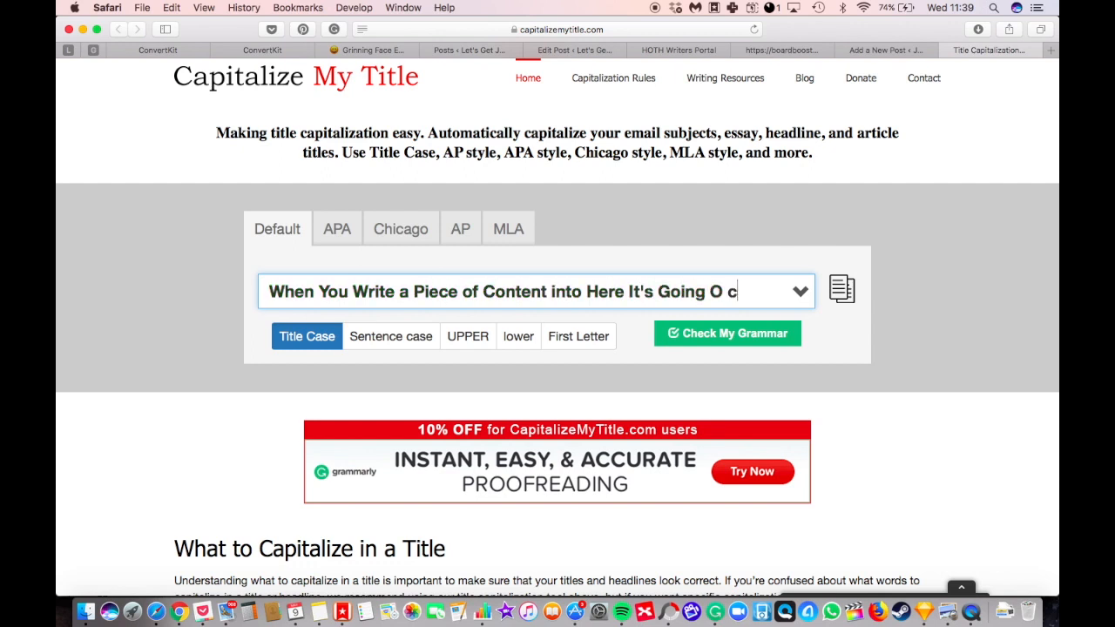
{"action": "type", "text": "capitalise the impo"}
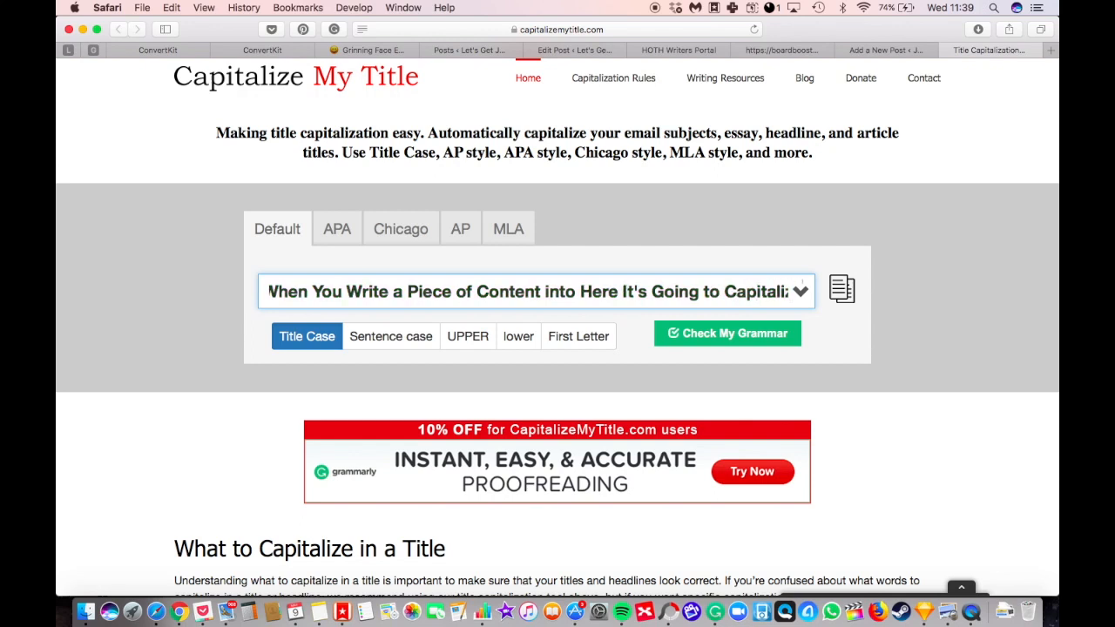
{"action": "type", "text": "rtan"}
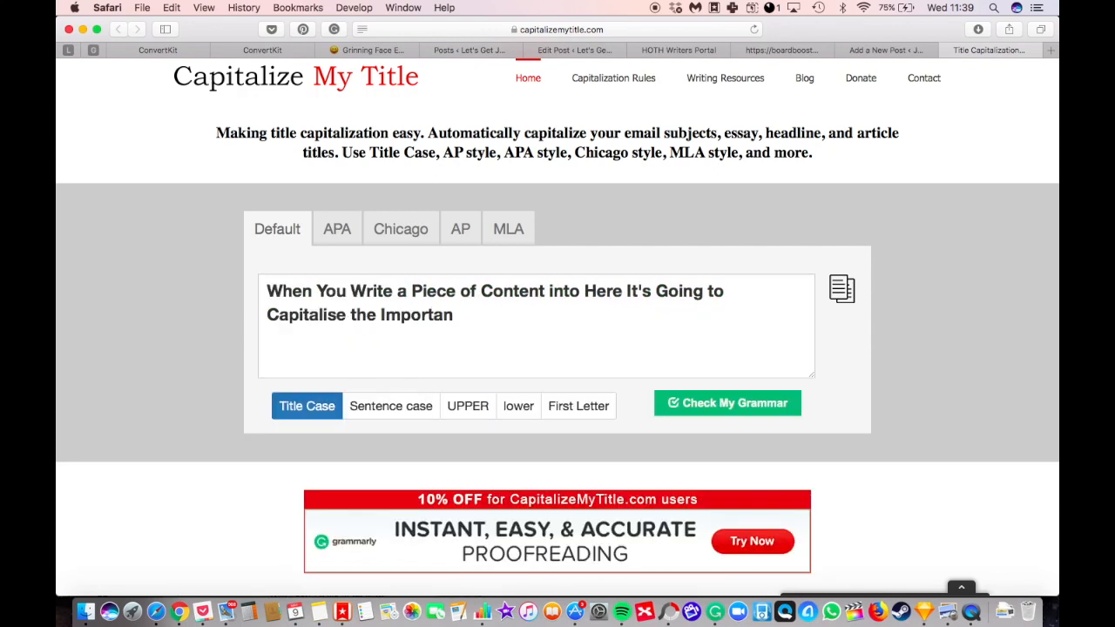
{"action": "type", "text": "t letters for you"}
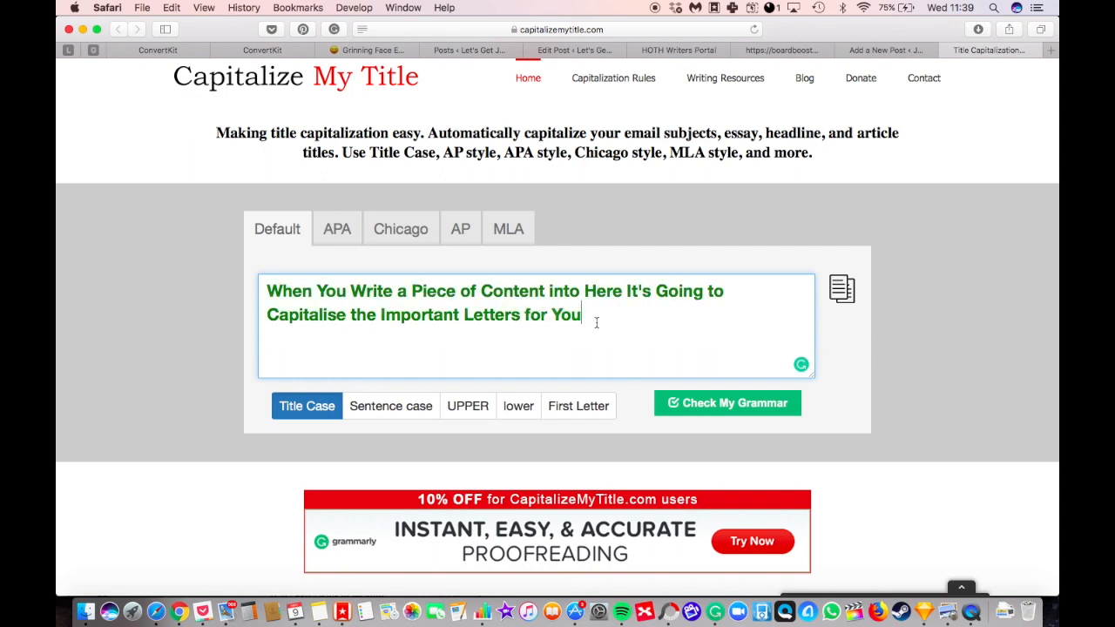
- Switch the sample sentence to Sentence case and back to Title Case, and copy the entire text
{"action": "left_click", "coordinate": [390, 411]}
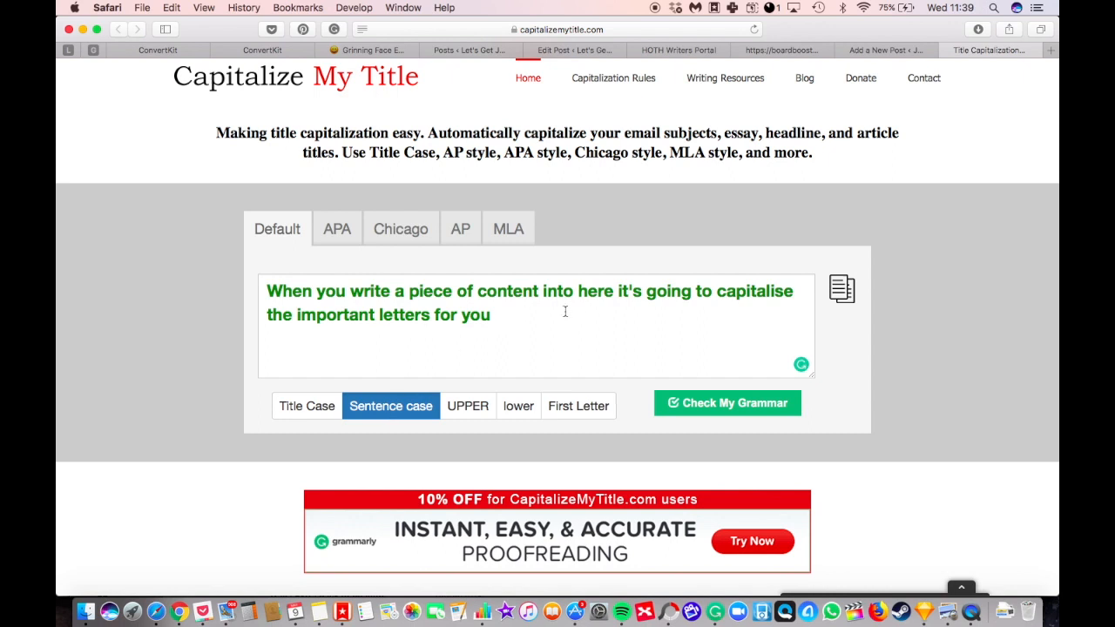
{"action": "left_click", "coordinate": [315, 416]}
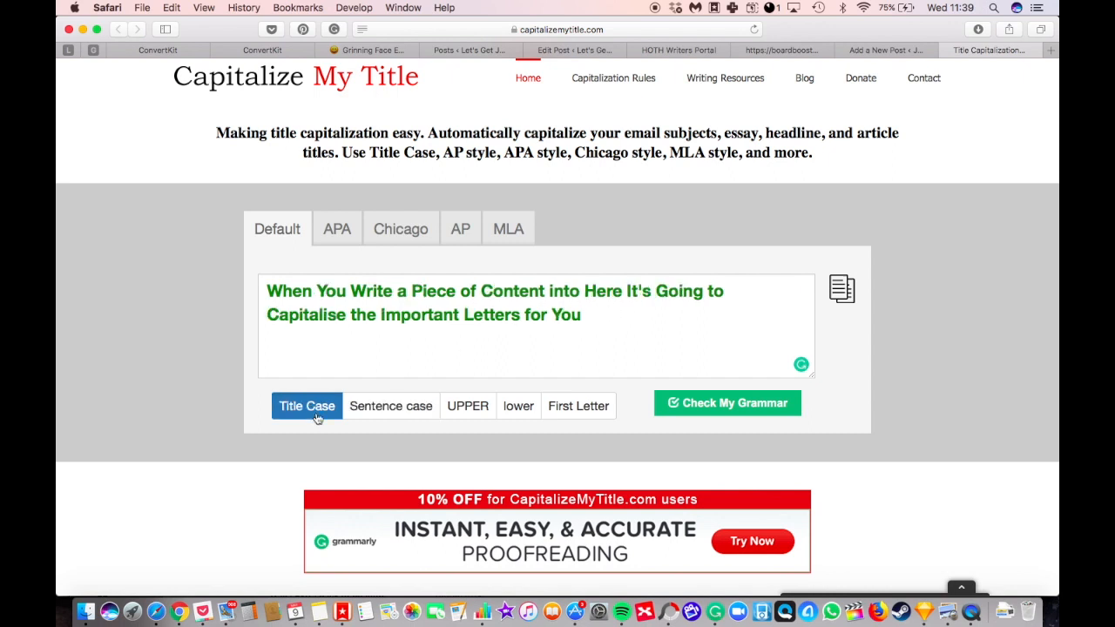
{"action": "left_click", "coordinate": [651, 318]}
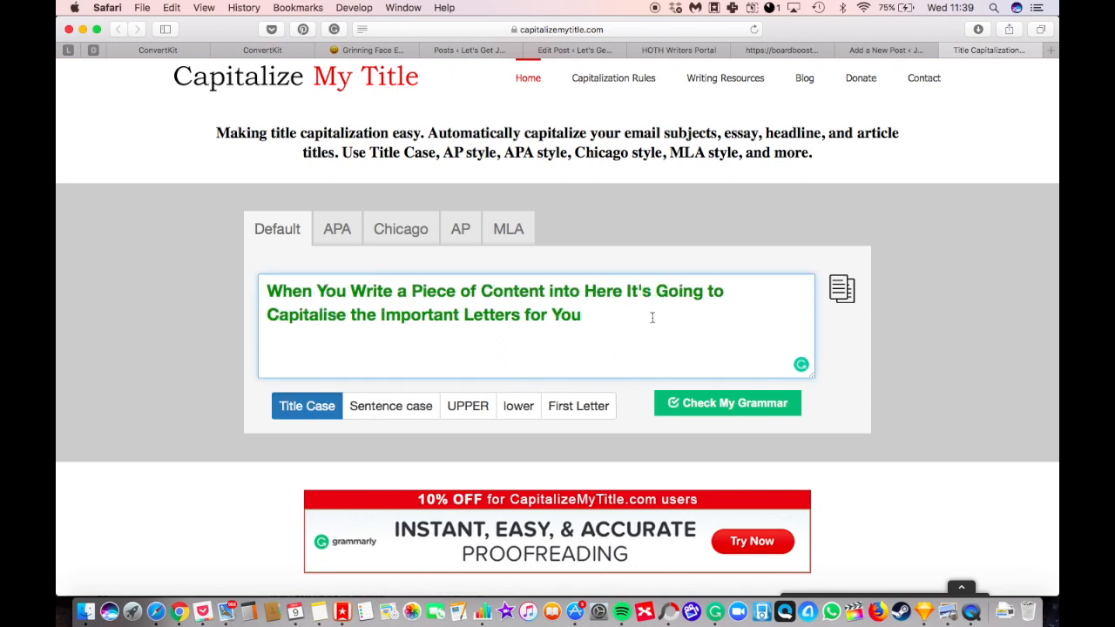
{"action": "left_click_drag", "start_coordinate": [651, 318], "coordinate": [287, 266]}
{"action": "key", "text": "super+c"}
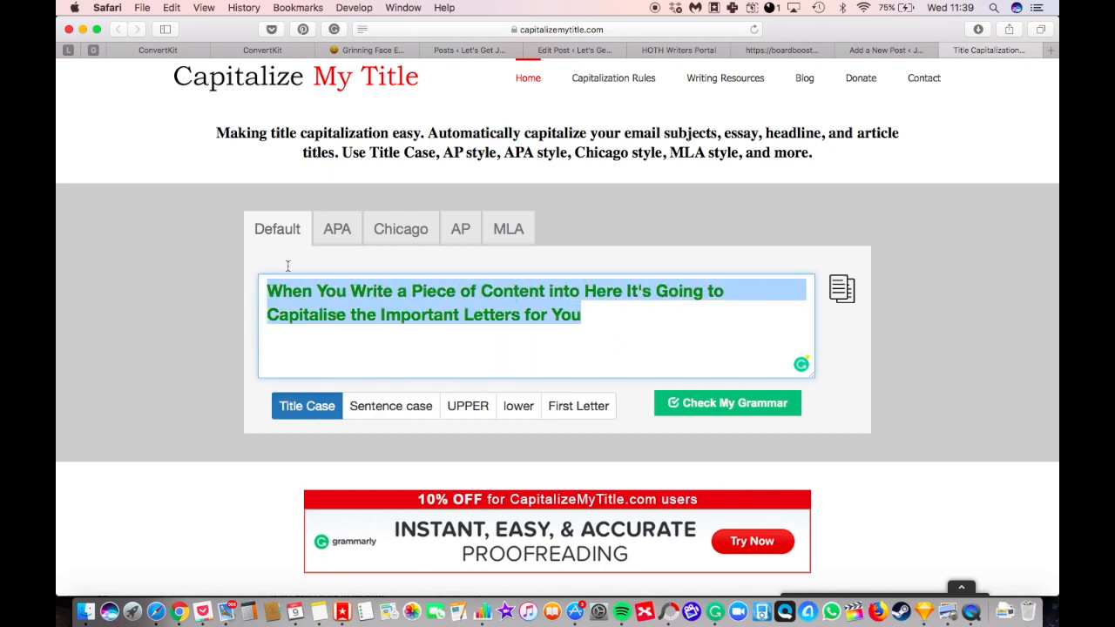
- Return to the new WordPress post and replace its title with the copied Title Case sentence
{"action": "left_click", "coordinate": [878, 54]}
{"action": "left_click", "coordinate": [467, 189]}
{"action": "key", "text": "super+a"}
{"action": "key", "text": "super+v"}
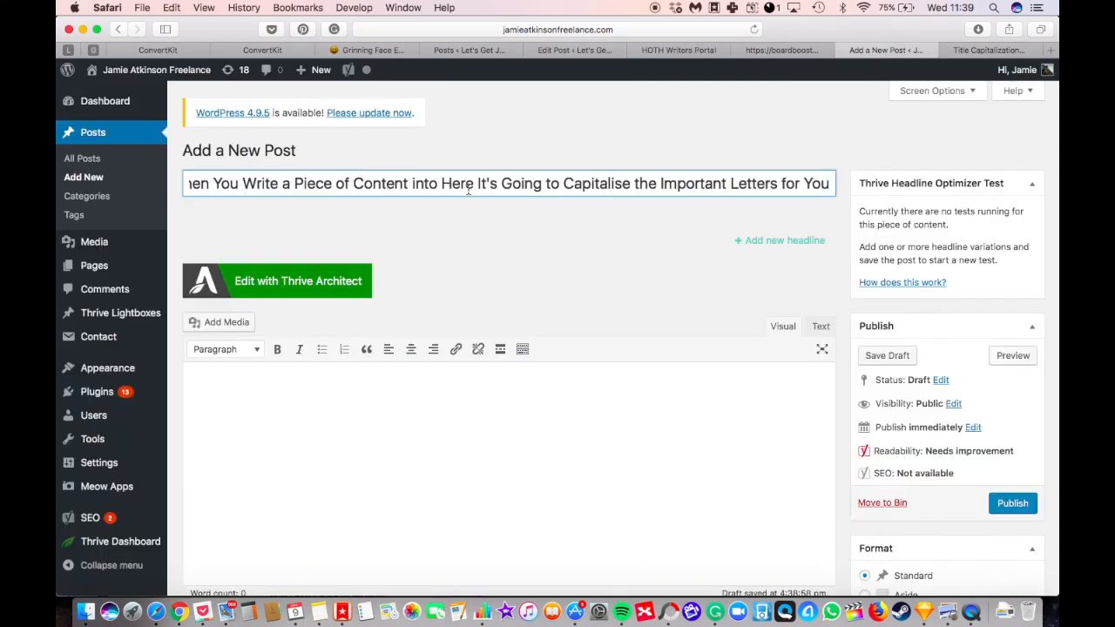
- Replace the whole post title with "How to Write a Blog Post" and place the cursor in the empty post body
{"action": "key", "text": "super+a"}
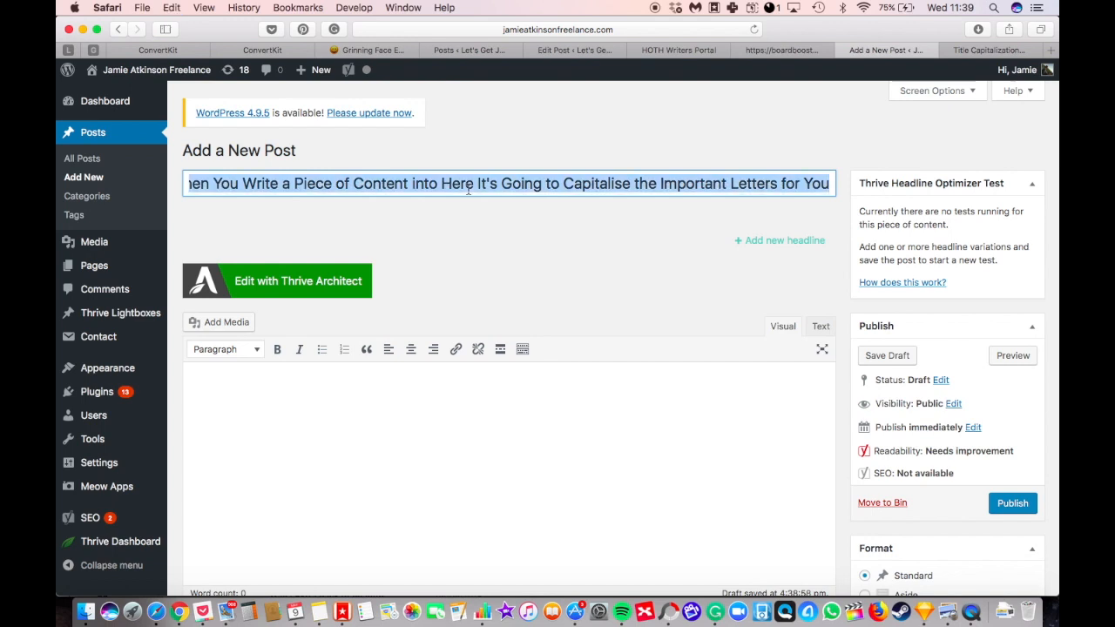
{"action": "type", "text": "How to Write a Blog Pos"}
{"action": "left_click", "coordinate": [461, 409]}
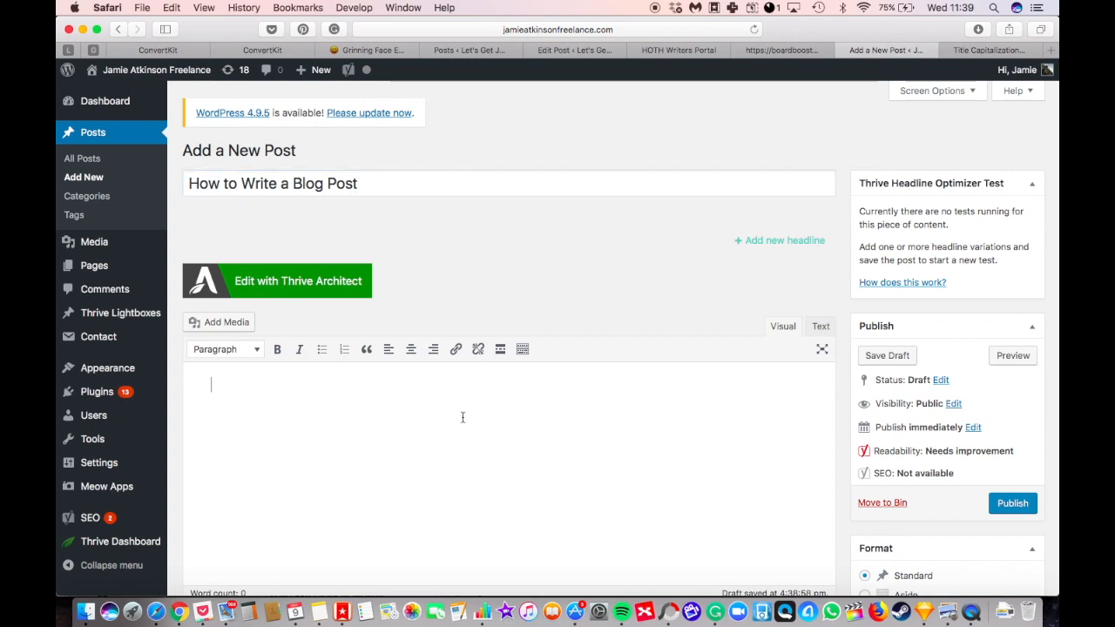
{"action": "scroll", "coordinate": [461, 418], "scroll_direction": "down", "scroll_amount": 8}
{"action": "scroll", "coordinate": [461, 422], "scroll_direction": "up", "scroll_amount": 6}
{"action": "scroll", "coordinate": [316, 321], "scroll_direction": "up", "scroll_amount": 3}
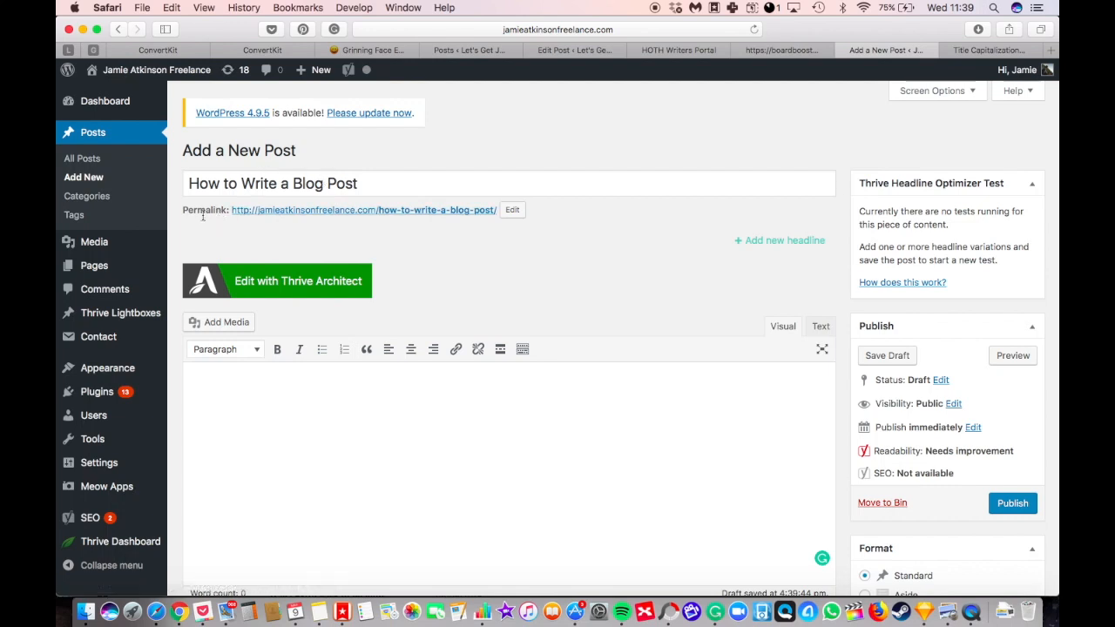
- Shorten the slug in the post's permalink to "blog-post" and accept it
{"action": "left_click_drag", "start_coordinate": [199, 210], "coordinate": [538, 213]}
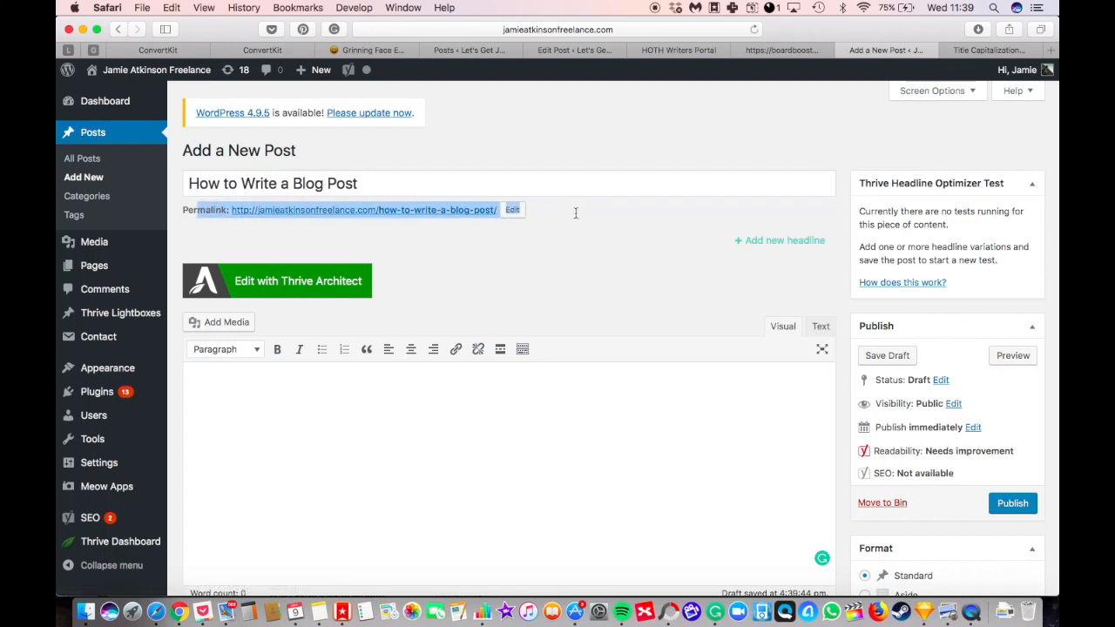
{"action": "left_click", "coordinate": [575, 212]}
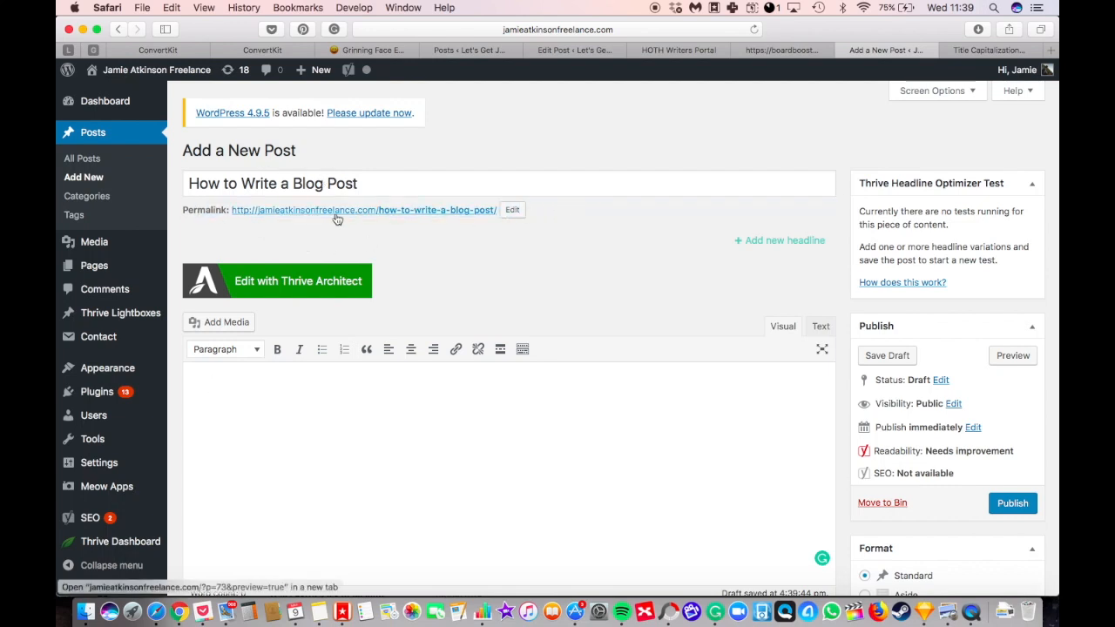
{"action": "left_click", "coordinate": [514, 212]}
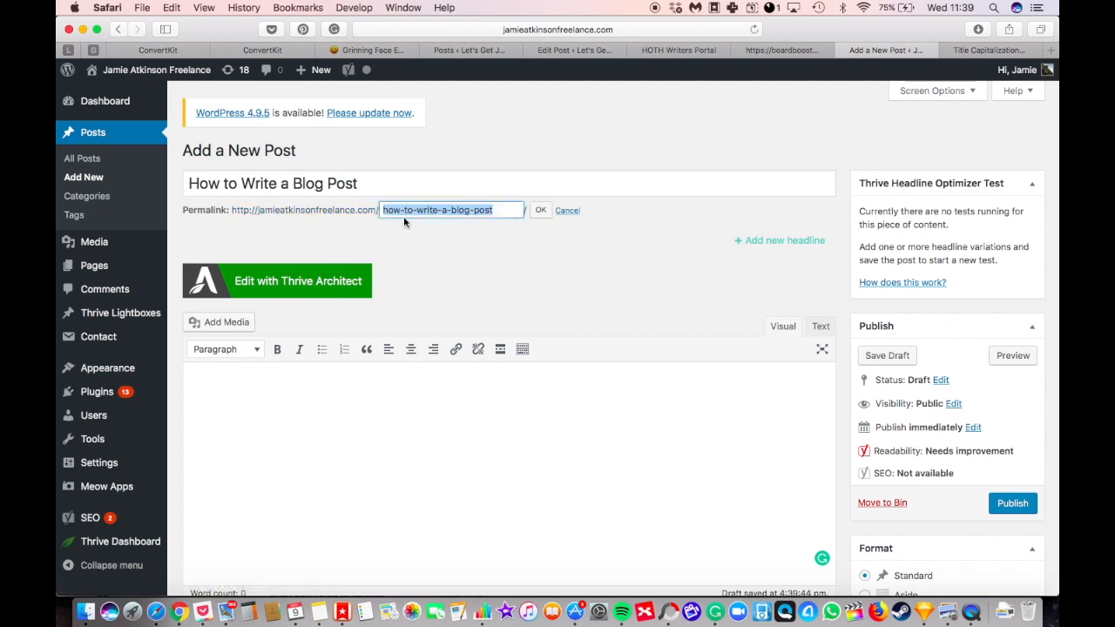
{"action": "left_click", "coordinate": [571, 211]}
{"action": "left_click", "coordinate": [513, 211]}
{"action": "type", "text": "blog"}
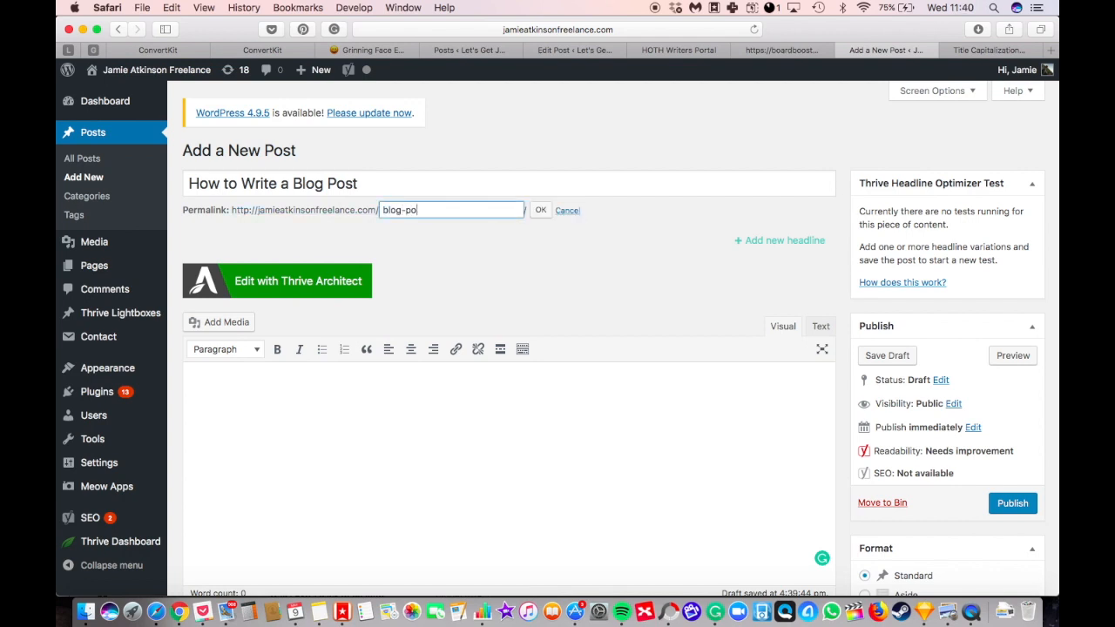
{"action": "left_click", "coordinate": [540, 210]}
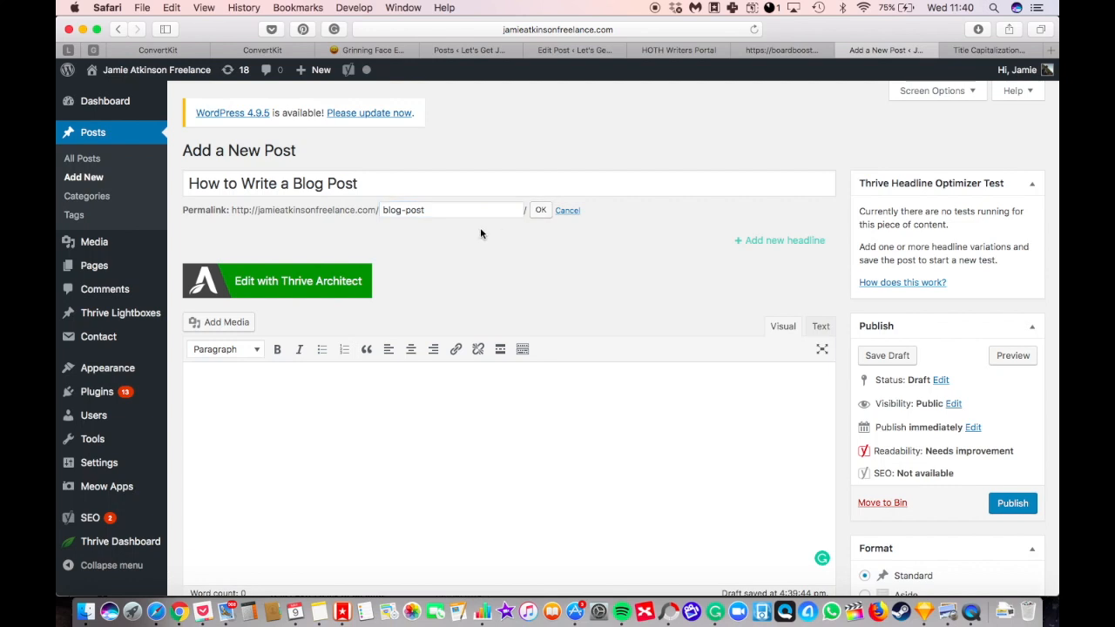
- Write "This is where you are going write the body of your content." in the post body
{"action": "scroll", "coordinate": [418, 276], "scroll_direction": "down", "scroll_amount": 3}
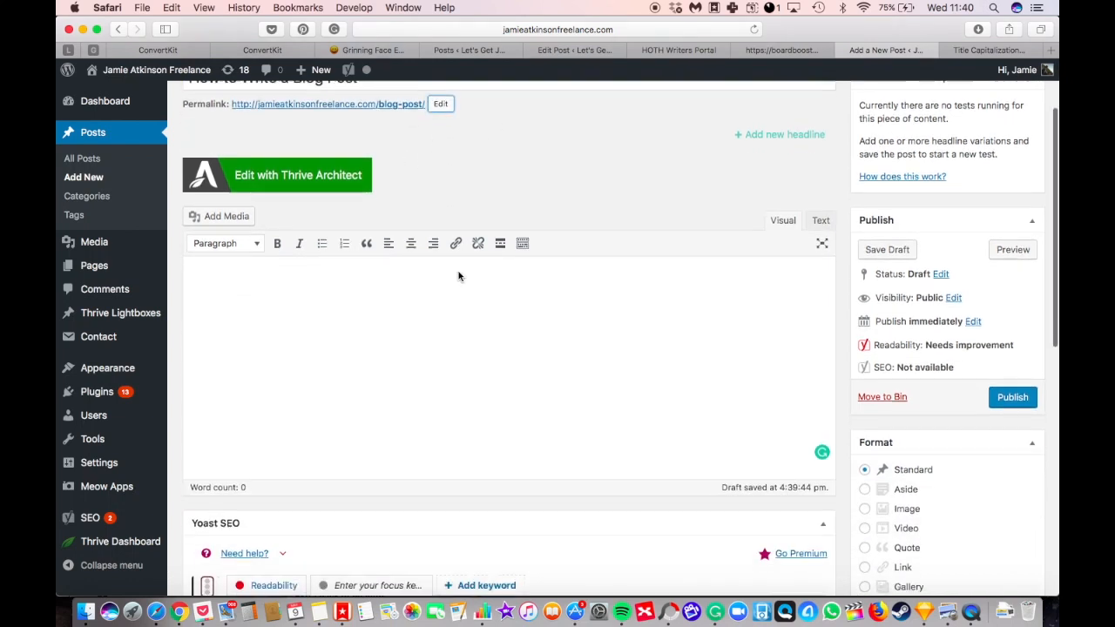
{"action": "type", "text": "his is where you are going write the body of your content."}
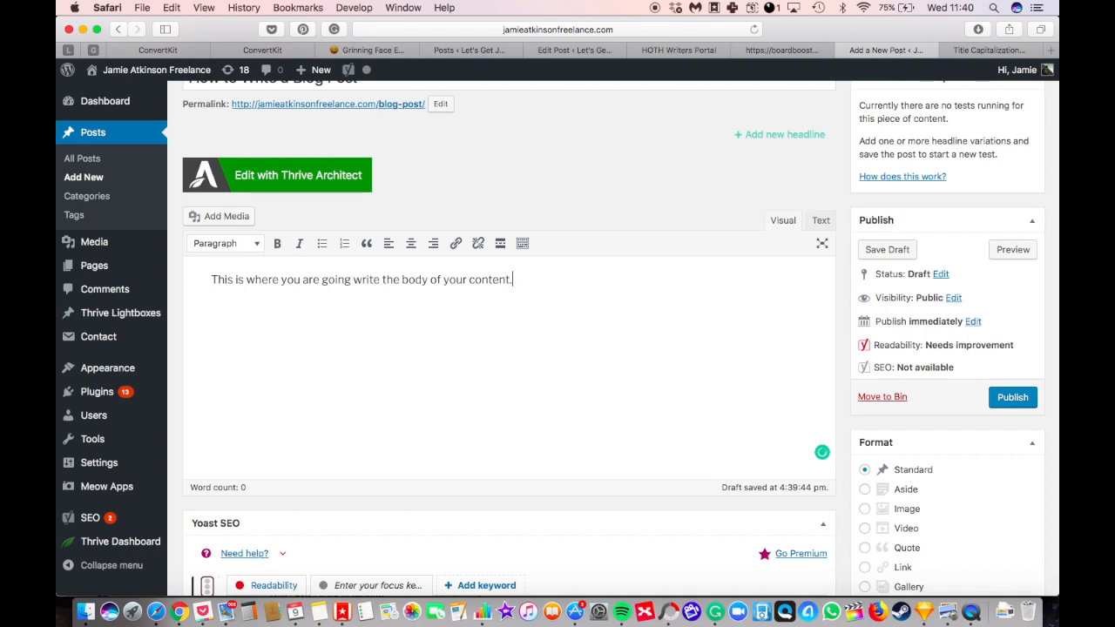
- Set the Yoast SEO focus keyword to "Write a blog post" and collapse the Problems group of the analysis
{"action": "scroll", "coordinate": [411, 324], "scroll_direction": "down", "scroll_amount": 5}
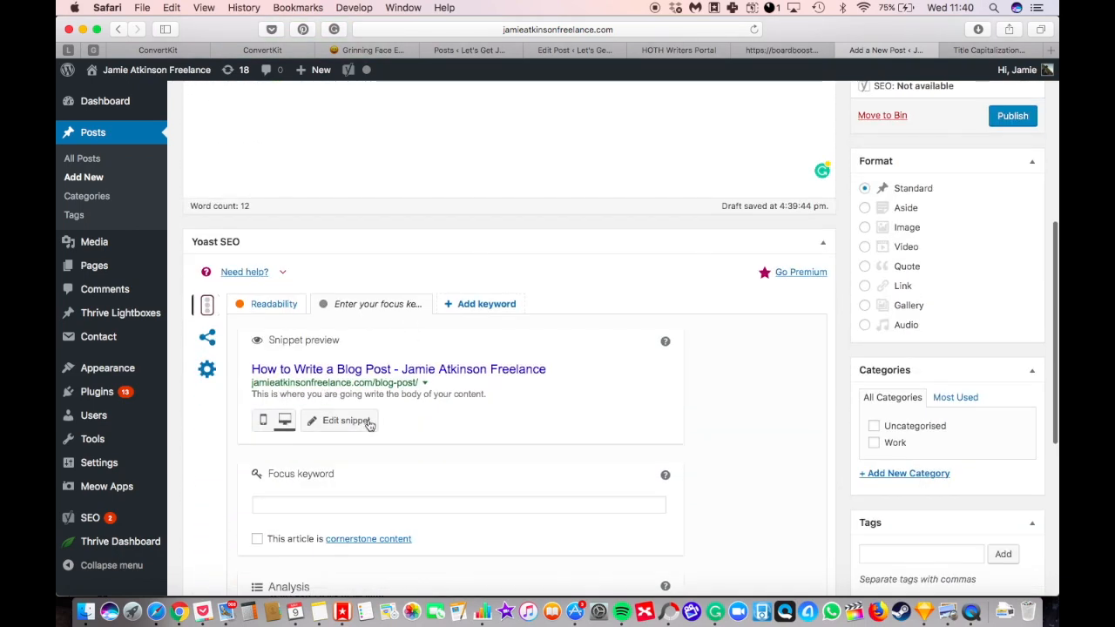
{"action": "scroll", "coordinate": [279, 259], "scroll_direction": "down", "scroll_amount": 3}
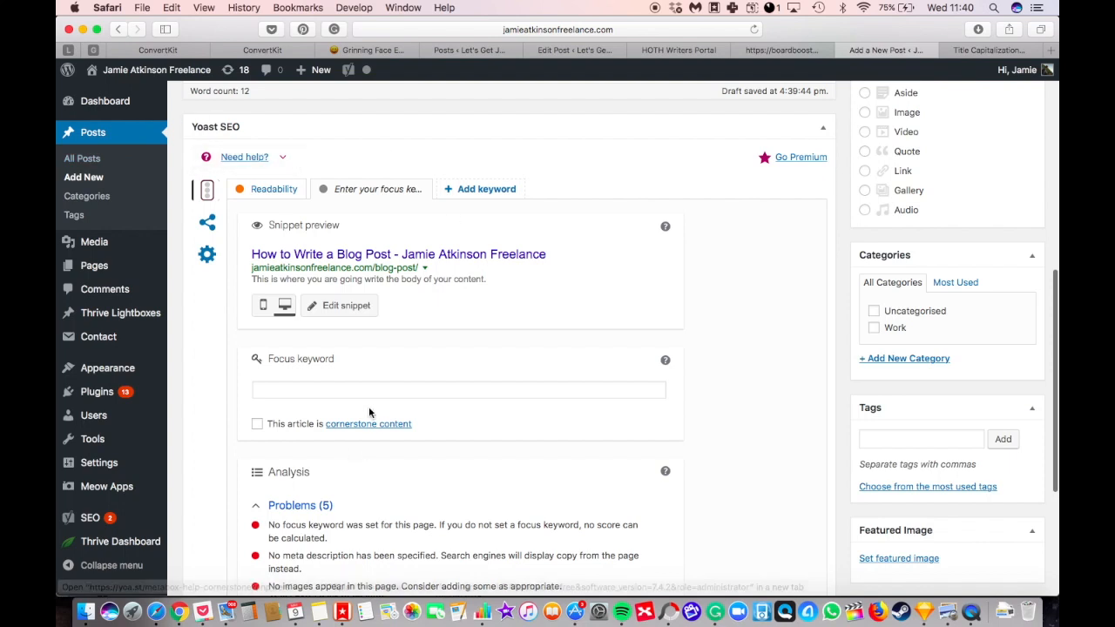
{"action": "left_click", "coordinate": [388, 390]}
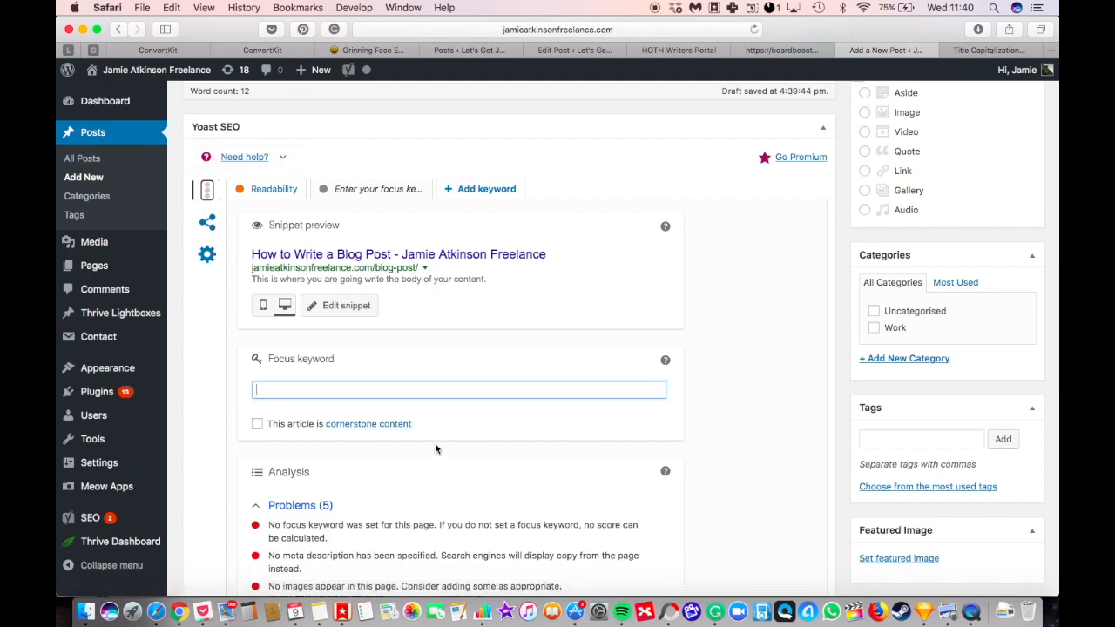
{"action": "type", "text": "Write a blog post"}
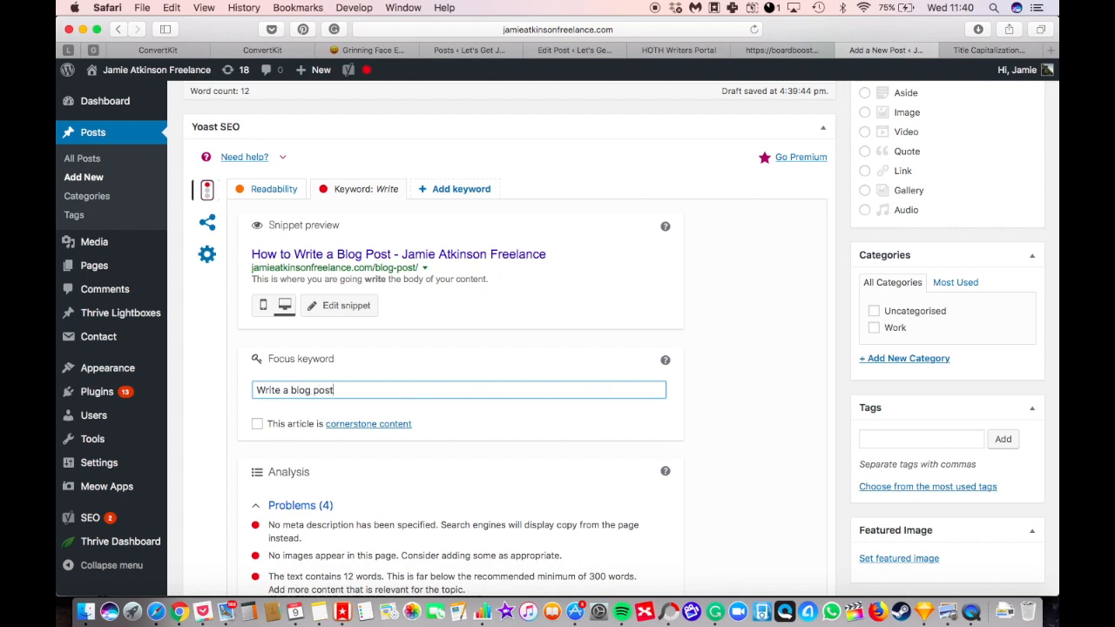
{"action": "left_click", "coordinate": [481, 506]}
{"action": "scroll", "coordinate": [482, 505], "scroll_direction": "down", "scroll_amount": 3}
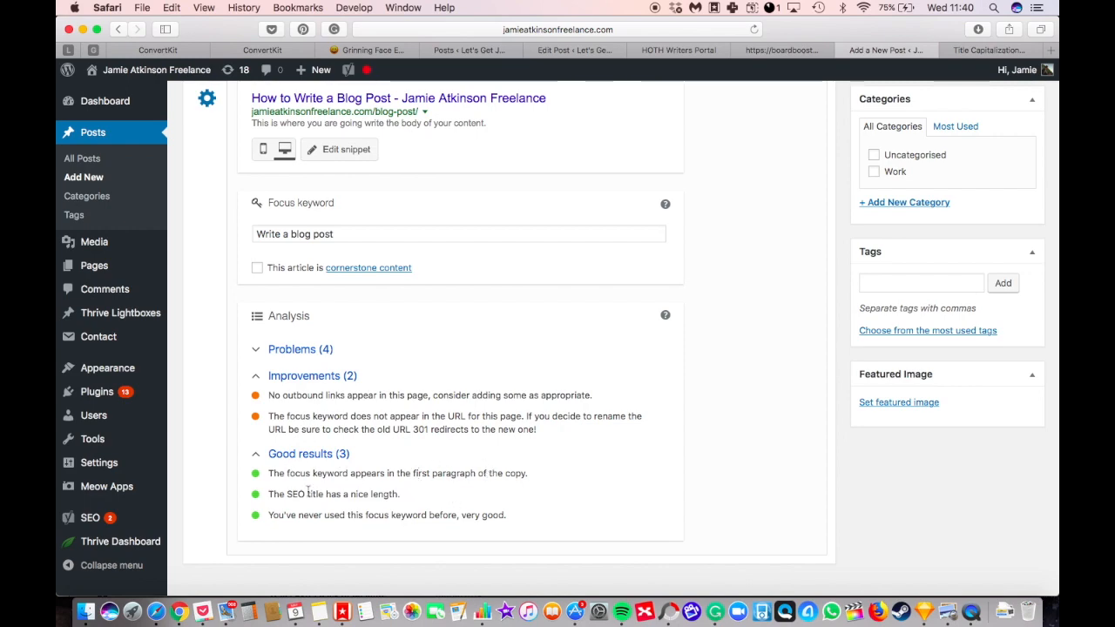
- Open the Yoast snippet editor and look through its slug, meta description and SEO title fields
{"action": "scroll", "coordinate": [446, 455], "scroll_direction": "up", "scroll_amount": 5}
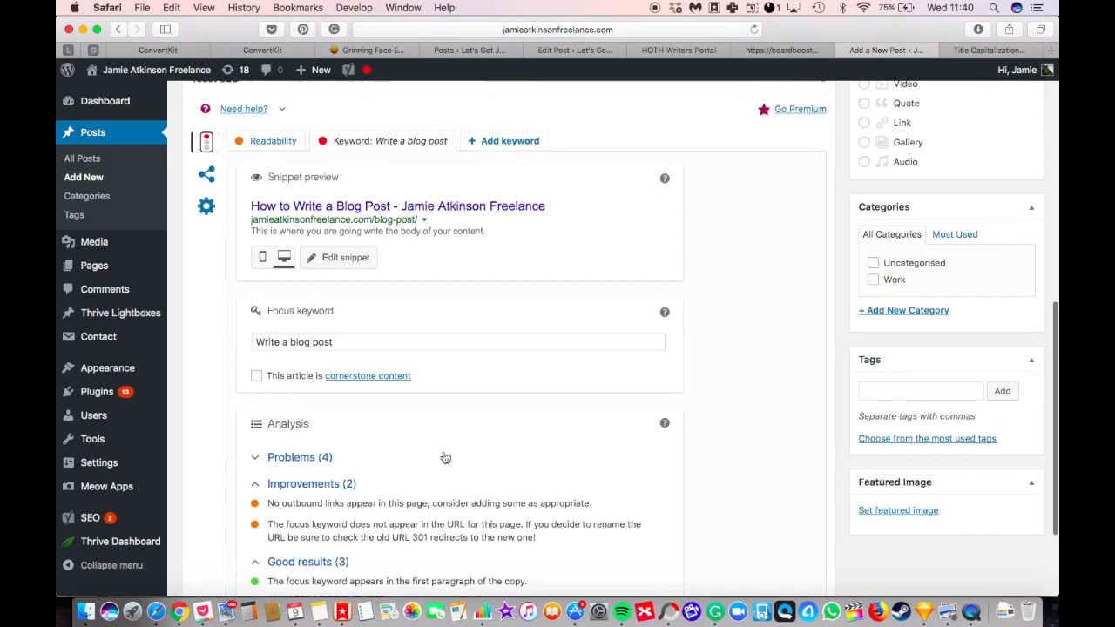
{"action": "left_click", "coordinate": [350, 266]}
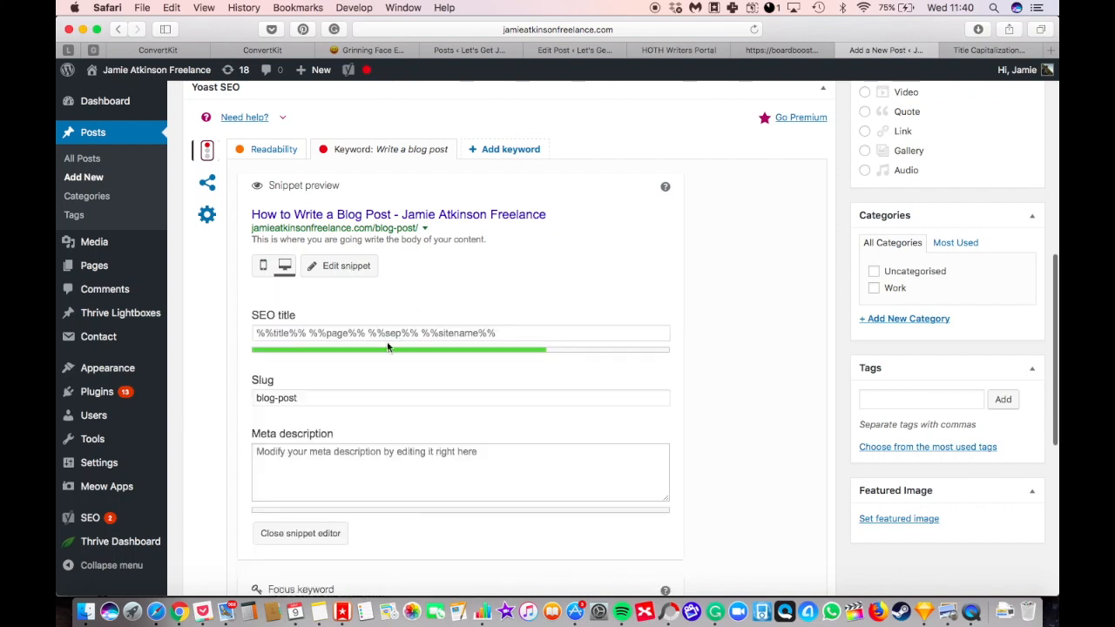
{"action": "left_click", "coordinate": [305, 394]}
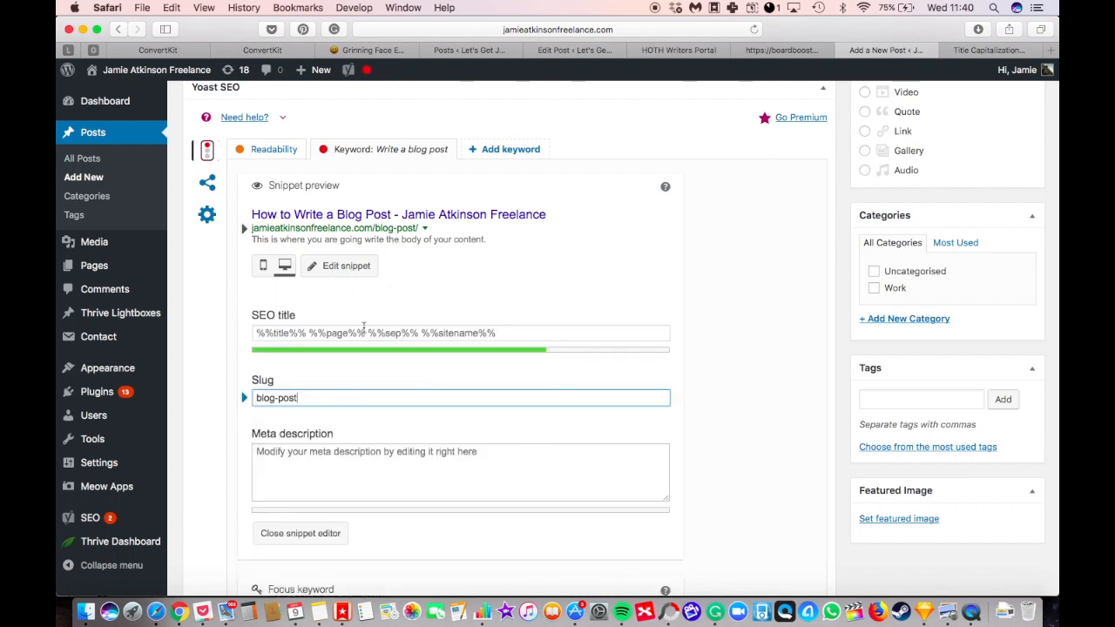
{"action": "left_click", "coordinate": [322, 457]}
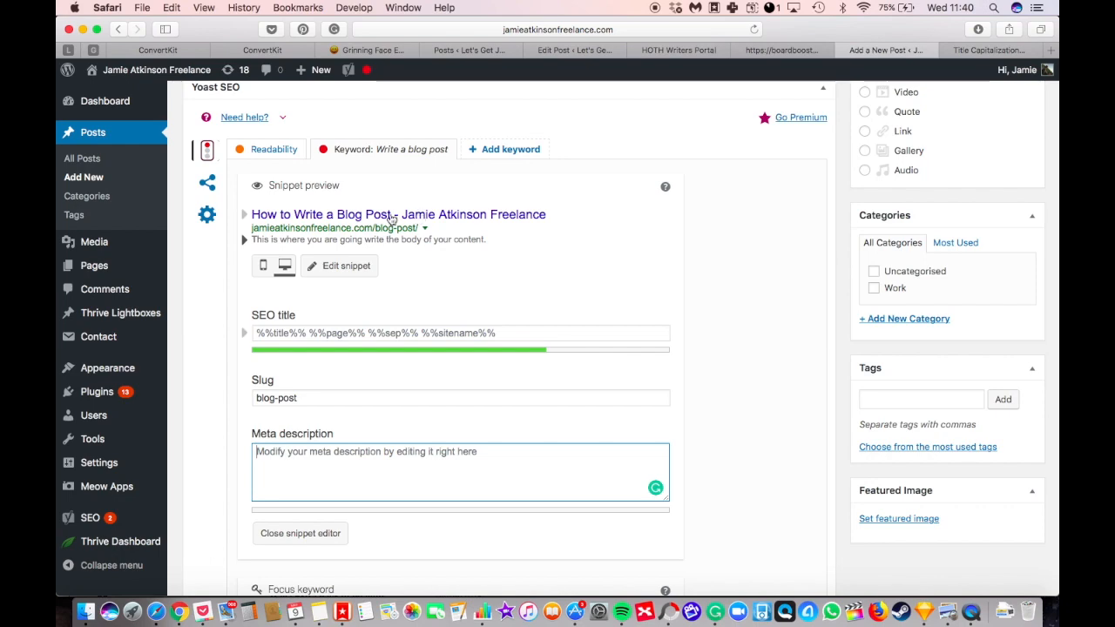
{"action": "left_click", "coordinate": [368, 332]}
- Delete the placeholder sentence from the post body
{"action": "scroll", "coordinate": [469, 335], "scroll_direction": "up", "scroll_amount": 10}
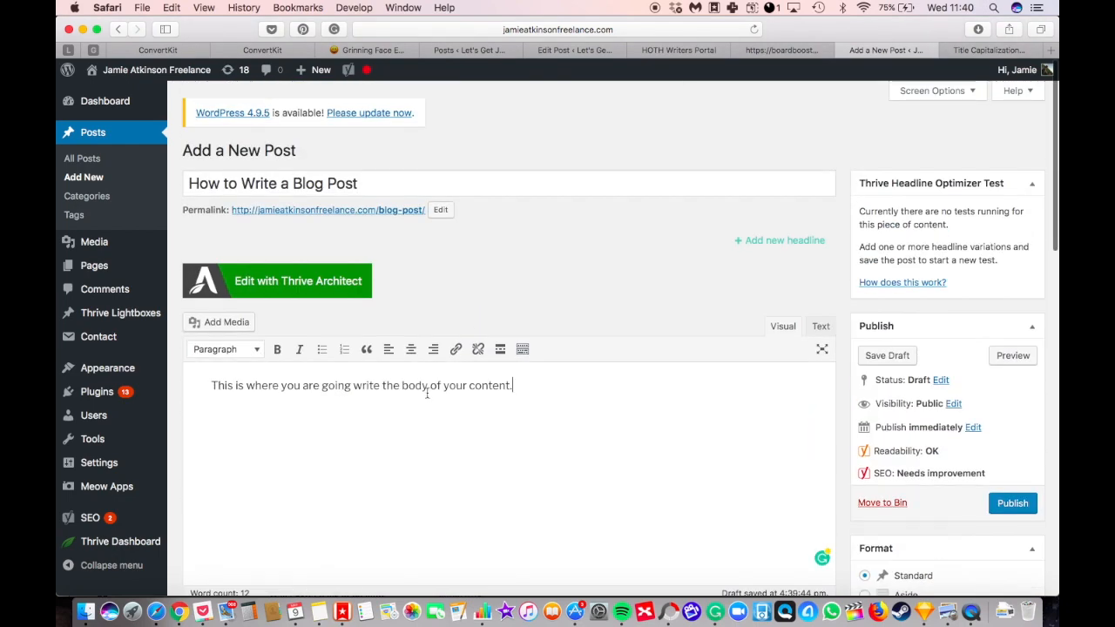
{"action": "triple_click", "coordinate": [427, 392]}
{"action": "key", "text": "BackSpace"}
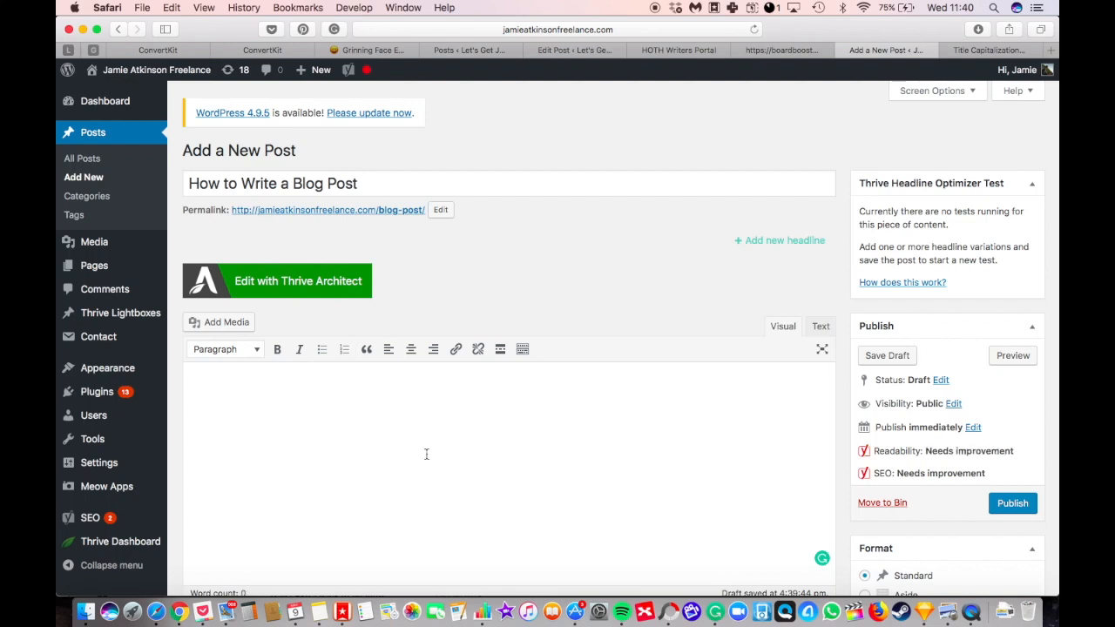
- Switch to the ConvertKit sequence "30-Day Blogging Bootcamp Course - Week 2 - Content + Writing" and look through its list of emails
{"action": "key", "text": "super+Tab"}
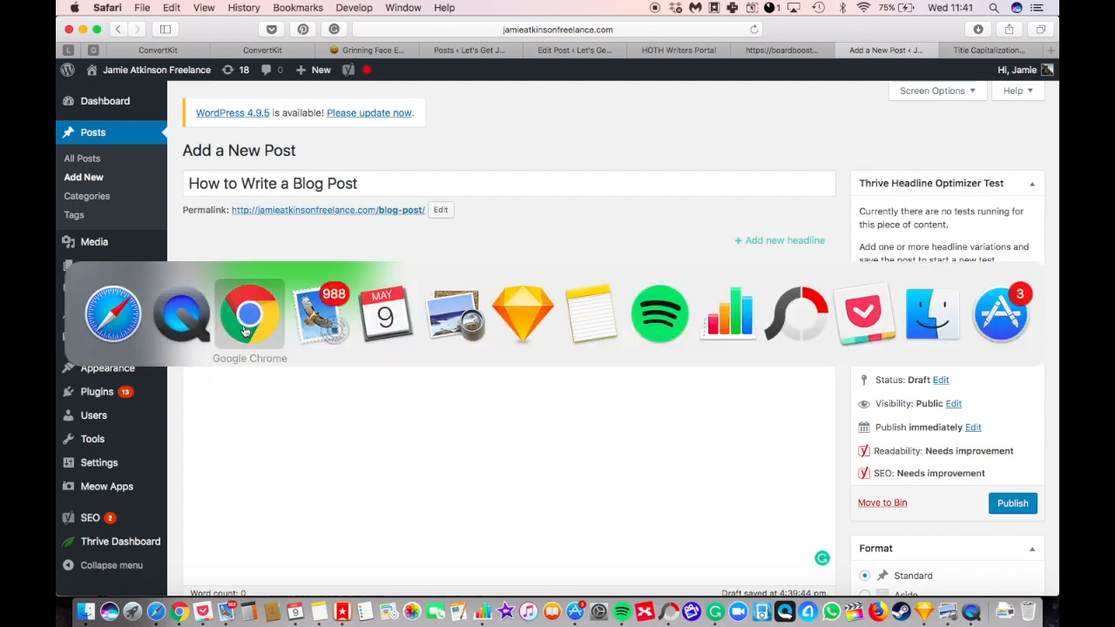
{"action": "left_click", "coordinate": [106, 315]}
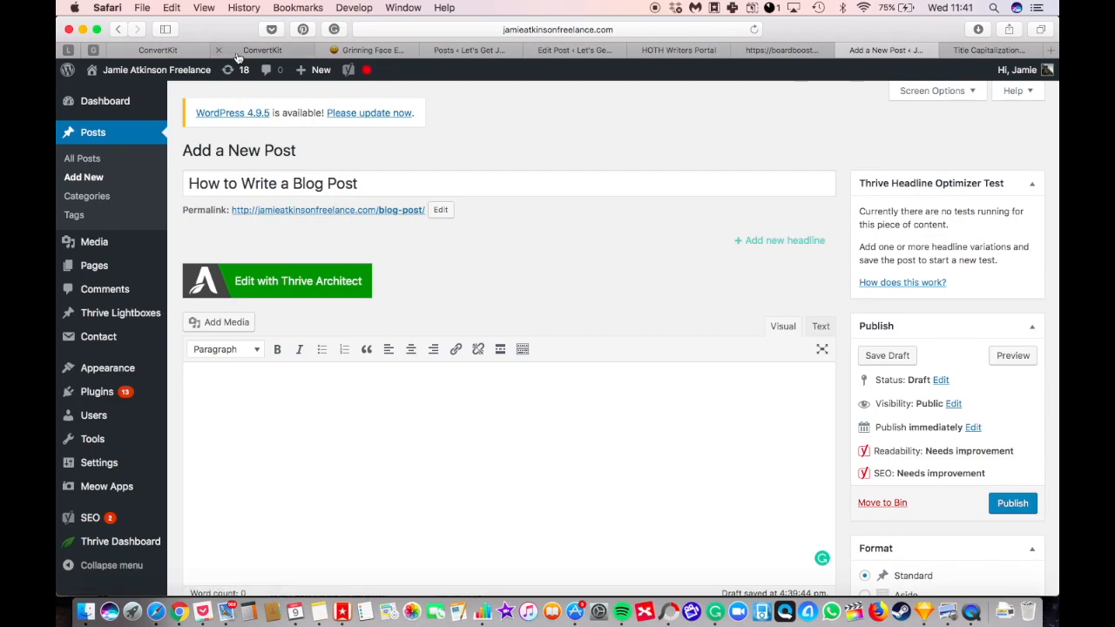
{"action": "left_click", "coordinate": [238, 52]}
{"action": "left_click", "coordinate": [185, 52]}
{"action": "scroll", "coordinate": [242, 209], "scroll_direction": "up", "scroll_amount": 5}
{"action": "scroll", "coordinate": [244, 209], "scroll_direction": "up", "scroll_amount": 10}
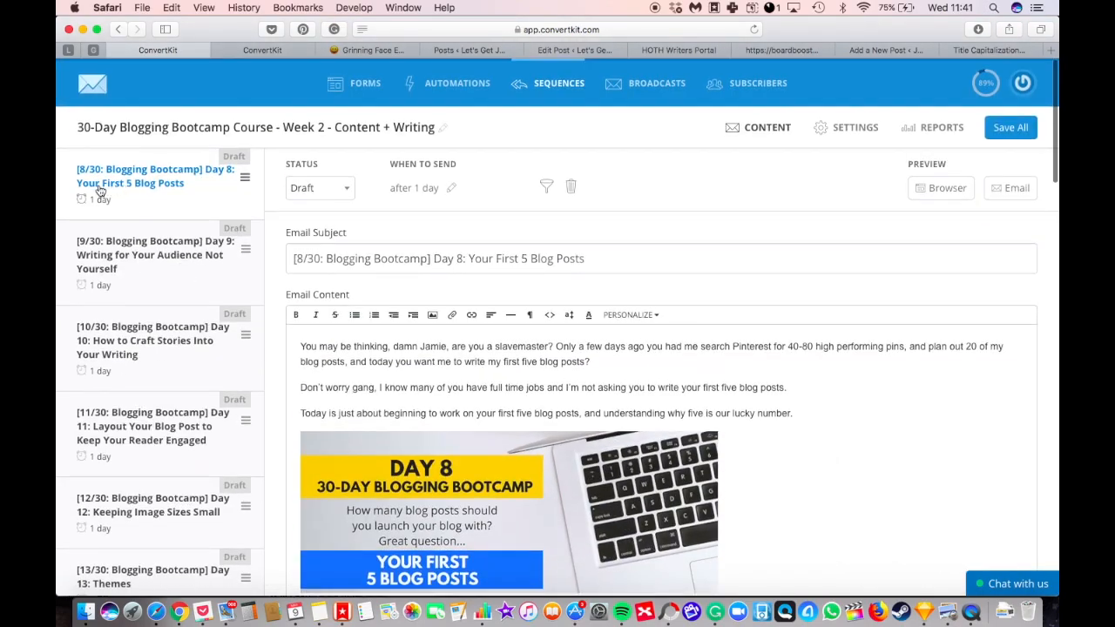
{"action": "scroll", "coordinate": [114, 200], "scroll_direction": "down", "scroll_amount": 2}
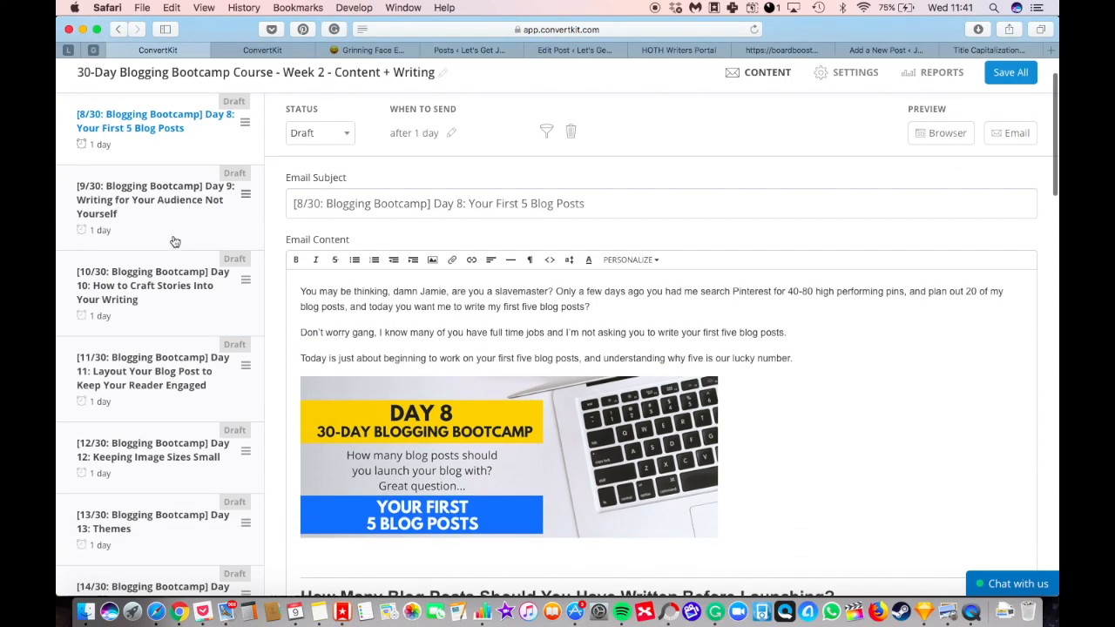
{"action": "scroll", "coordinate": [174, 241], "scroll_direction": "down", "scroll_amount": 2}
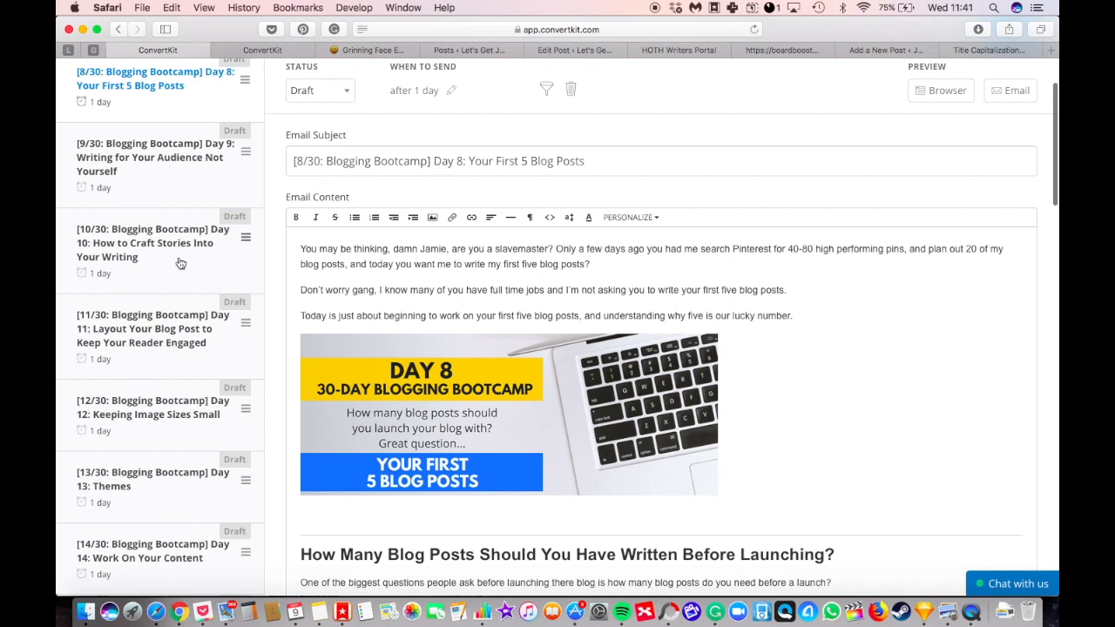
{"action": "scroll", "coordinate": [174, 260], "scroll_direction": "up", "scroll_amount": 4}
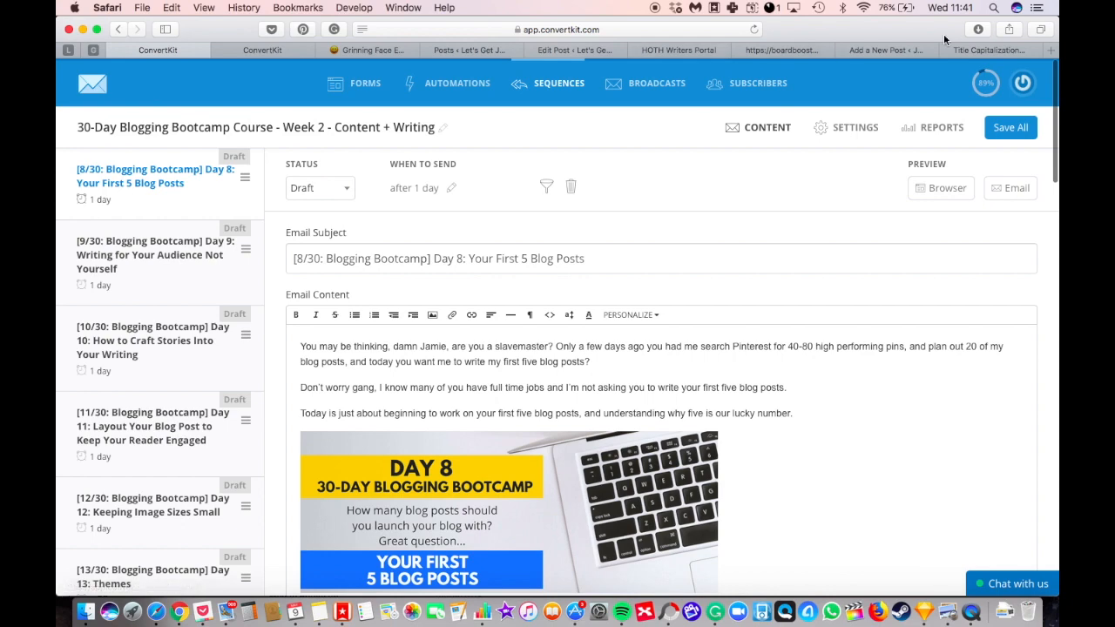
- Return to the WordPress post and write the body line "Introduction (100-150 words) : What does your blog post contain."
{"action": "left_click", "coordinate": [909, 52]}
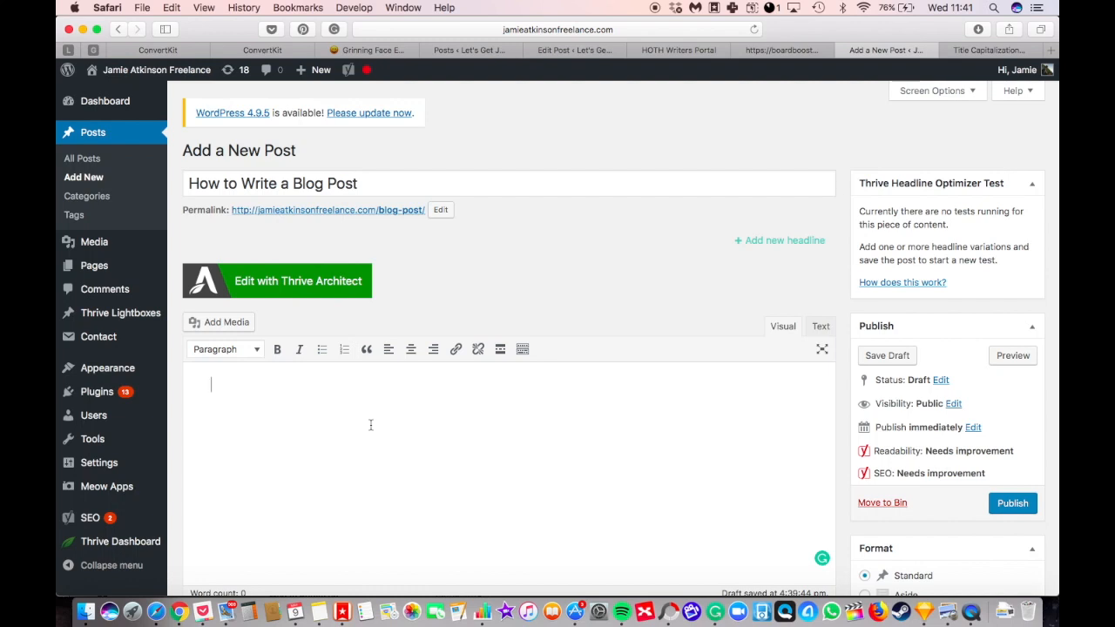
{"action": "type", "text": "Introduction:"}
{"action": "type", "text": "What does t"}
{"action": "type", "text": "our blgo po"}
{"action": "key", "text": "BackSpace"}
{"action": "key", "text": "BackSpace"}
{"action": "key", "text": "BackSpace"}
{"action": "key", "text": "BackSpace"}
{"action": "key", "text": "BackSpace"}
{"action": "type", "text": "og pod"}
{"action": "key", "text": "BackSpace"}
{"action": "type", "text": "st contain. "}
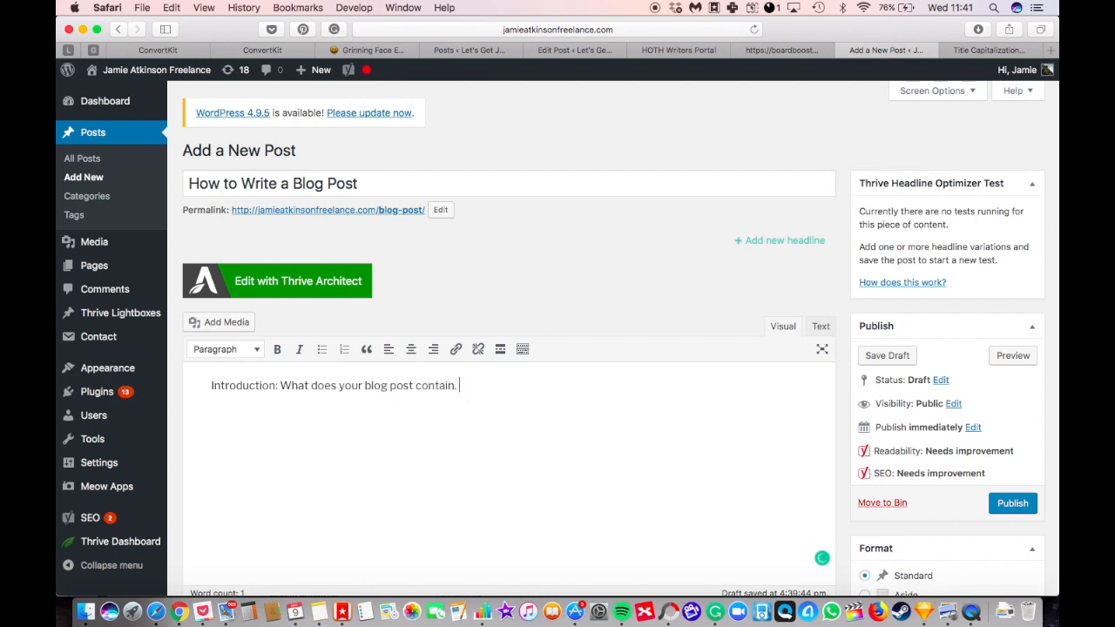
{"action": "type", "text": " (100-150"}
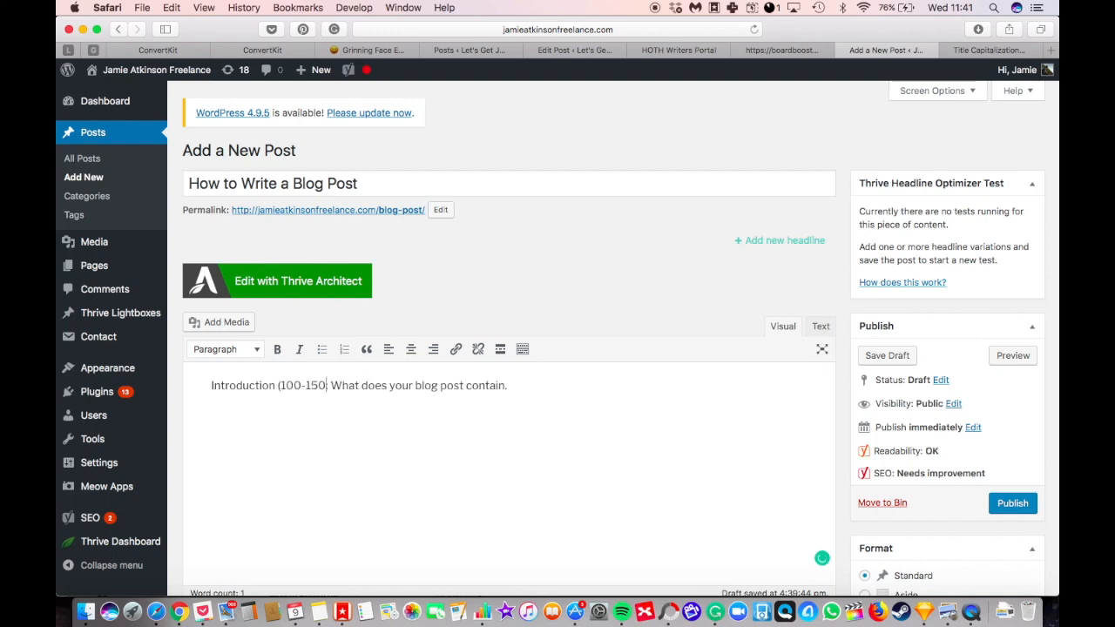
{"action": "type", "text": " words) :"}
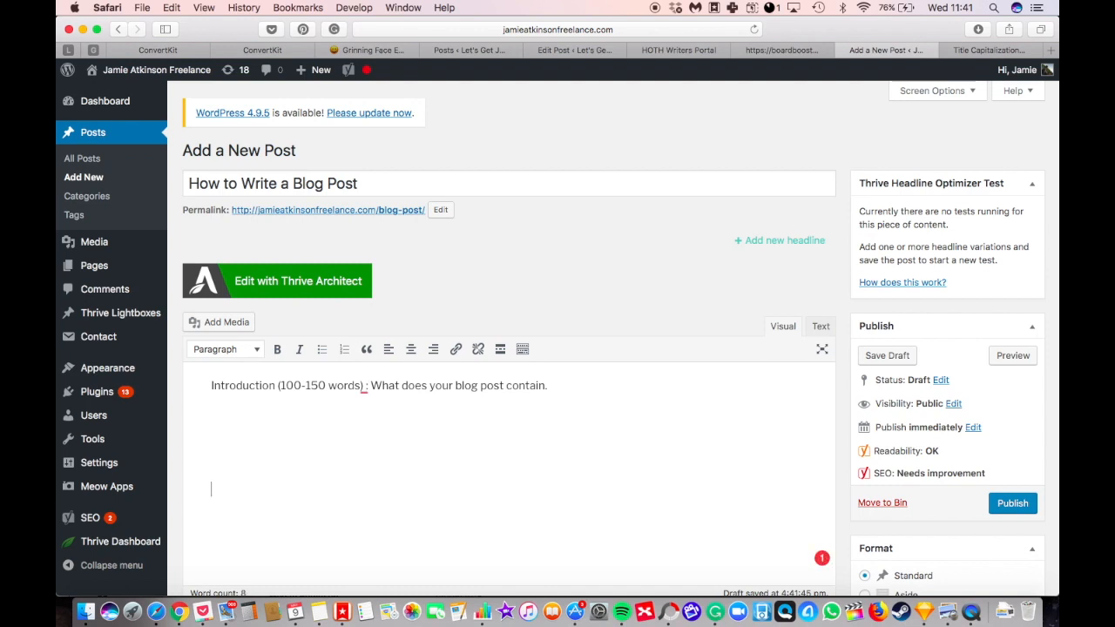
- Add the line "Heading" a few lines below the introduction, format it as Heading 1 and reopen the choice of text styles
{"action": "type", "text": " Heading"}
{"action": "left_click", "coordinate": [247, 352]}
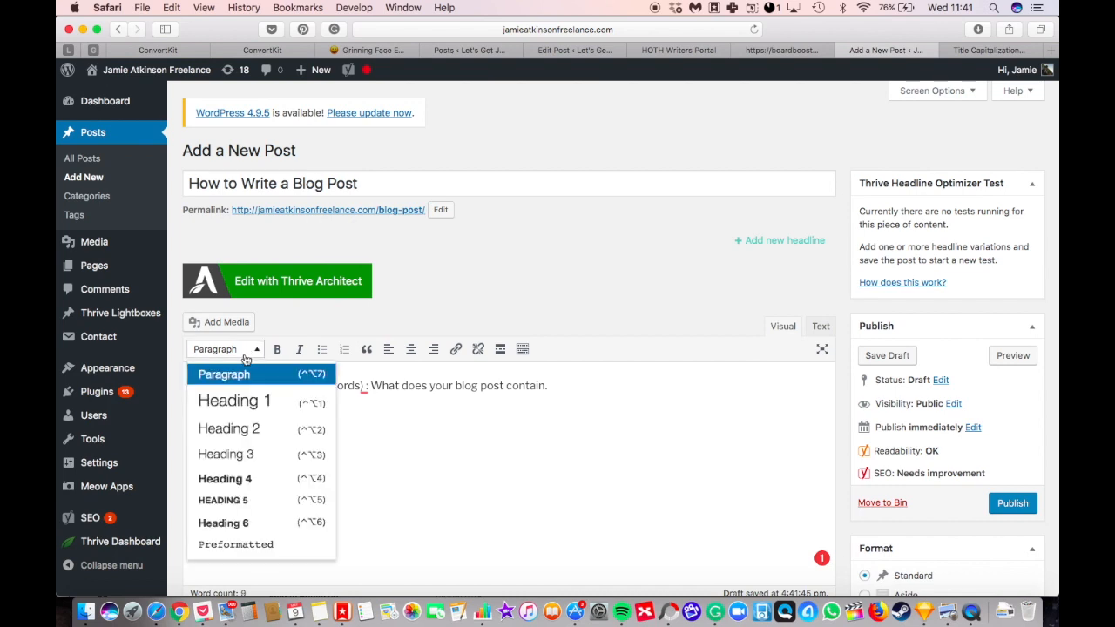
{"action": "left_click", "coordinate": [257, 405]}
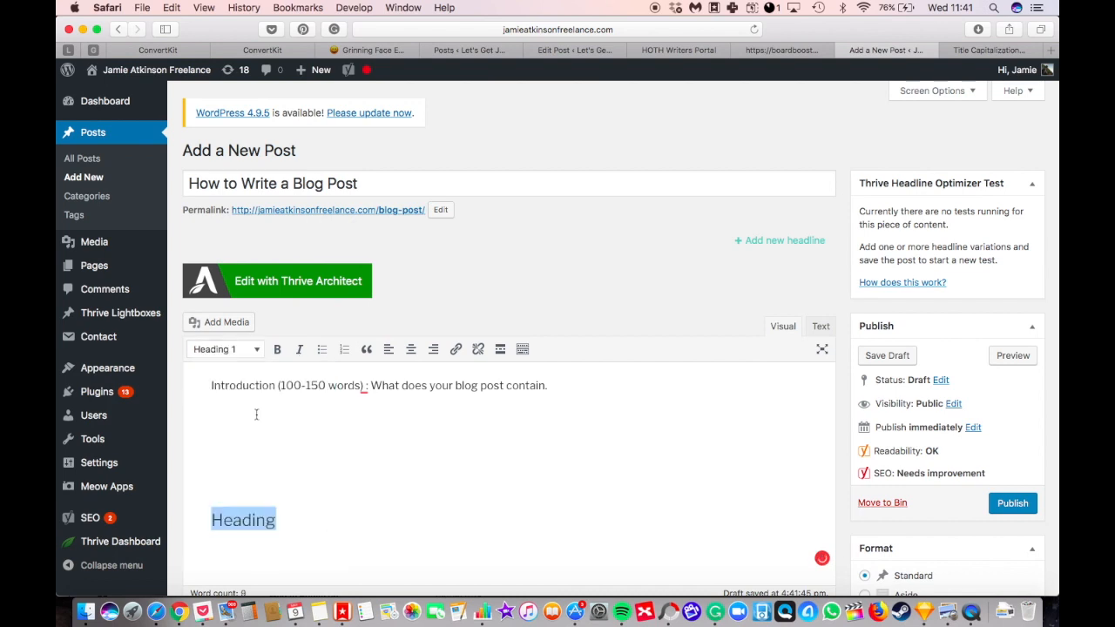
{"action": "left_click", "coordinate": [223, 352]}
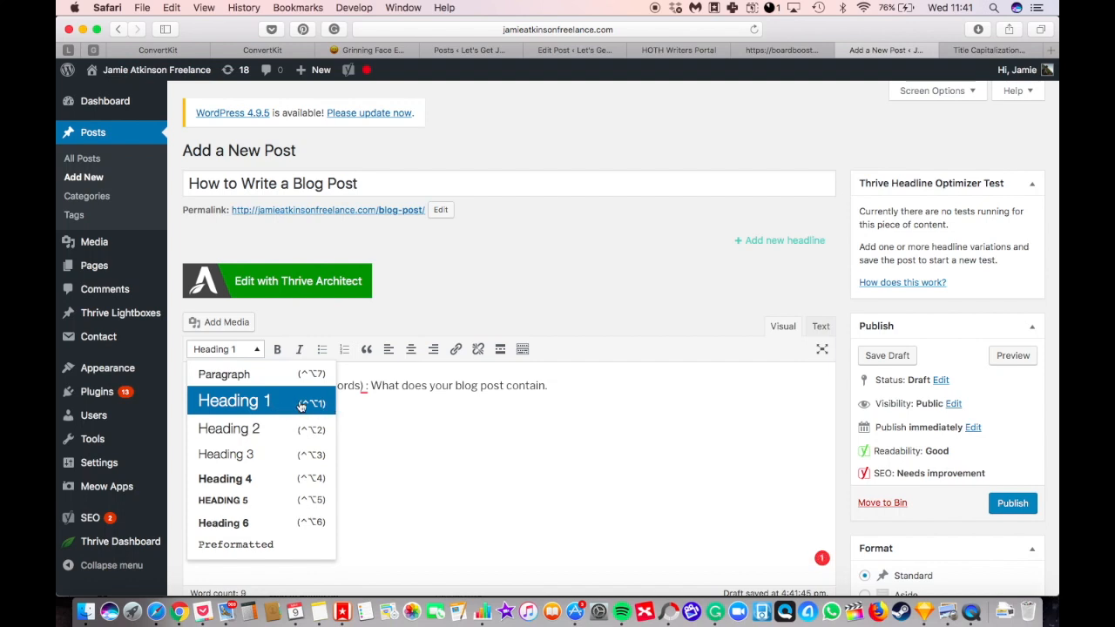
- Replace the Heading 1 line "Heading" below the introduction with the plain paragraph "different"
{"action": "left_click", "coordinate": [383, 184]}
{"action": "left_click_drag", "start_coordinate": [397, 187], "coordinate": [166, 181]}
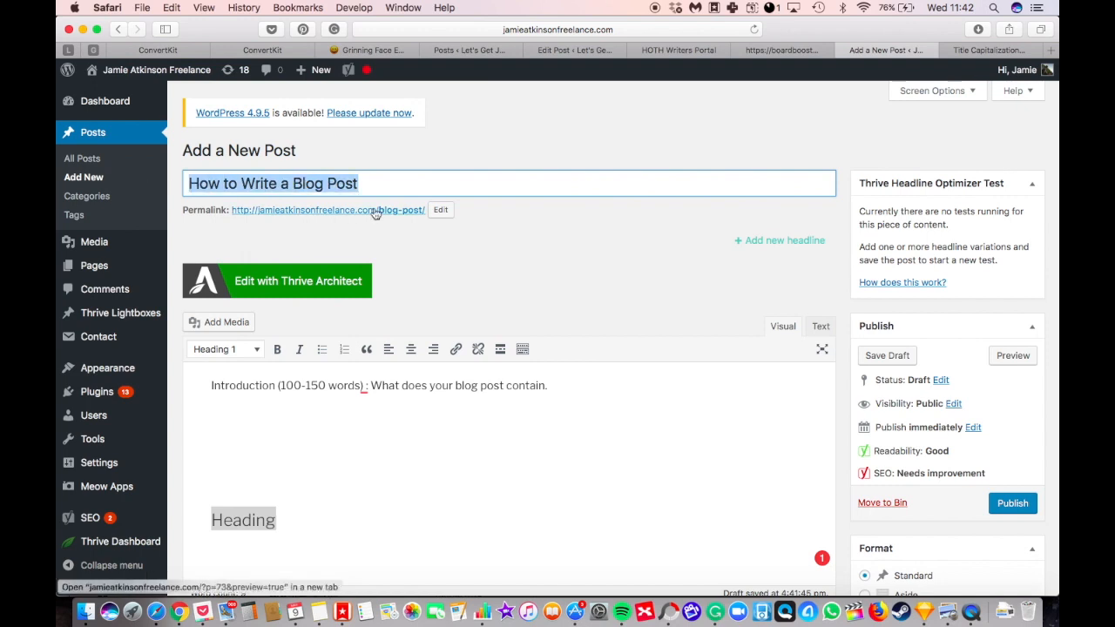
{"action": "left_click", "coordinate": [253, 539]}
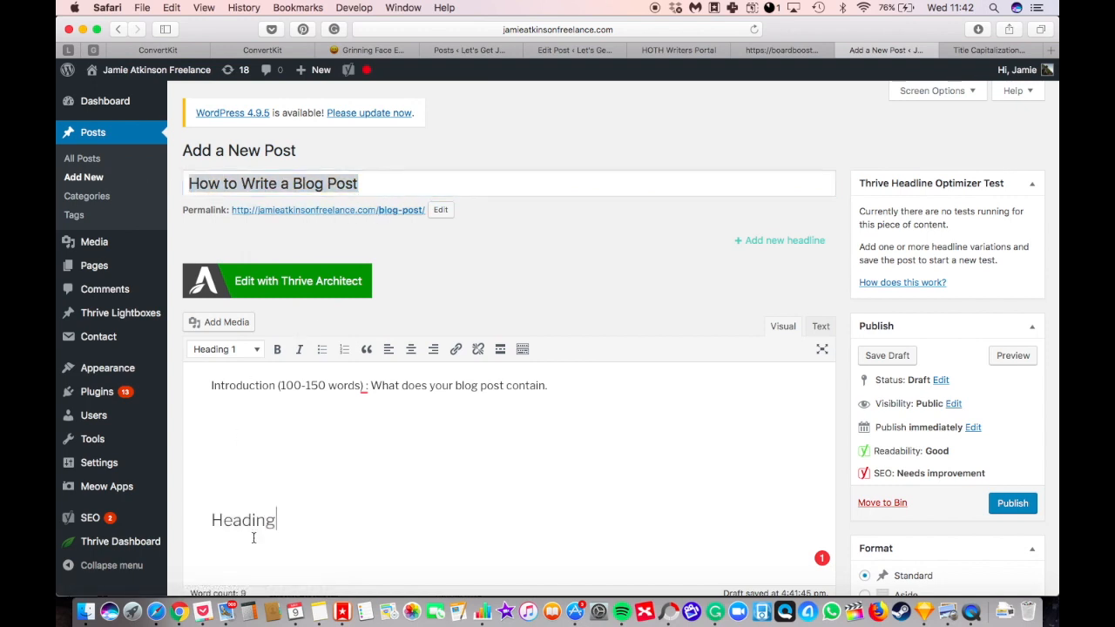
{"action": "left_click_drag", "start_coordinate": [278, 520], "coordinate": [201, 505]}
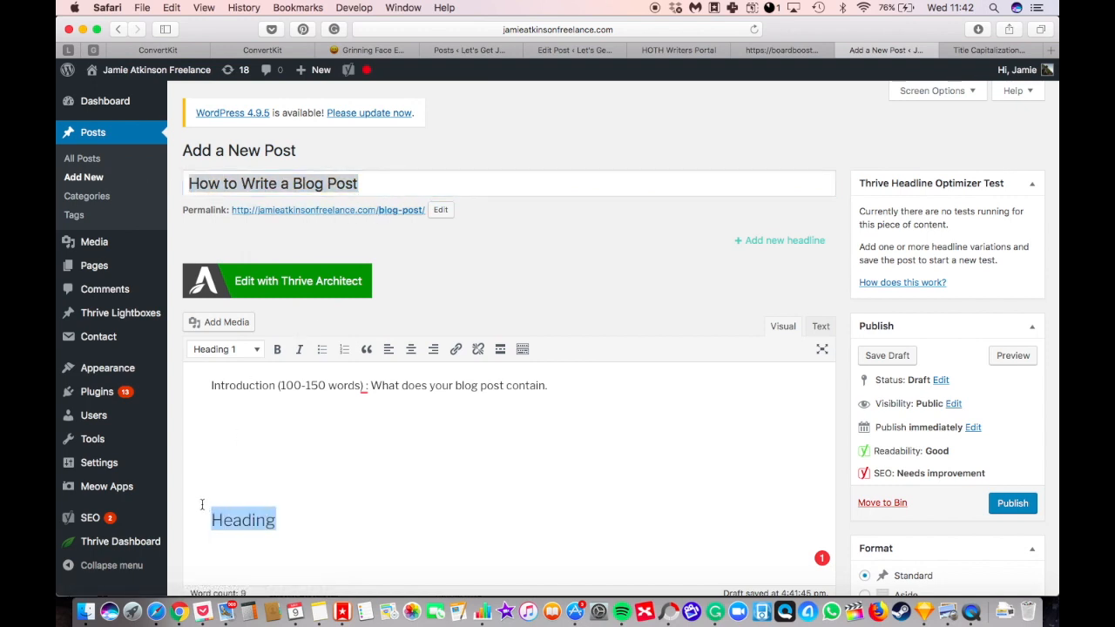
{"action": "left_click", "coordinate": [257, 352]}
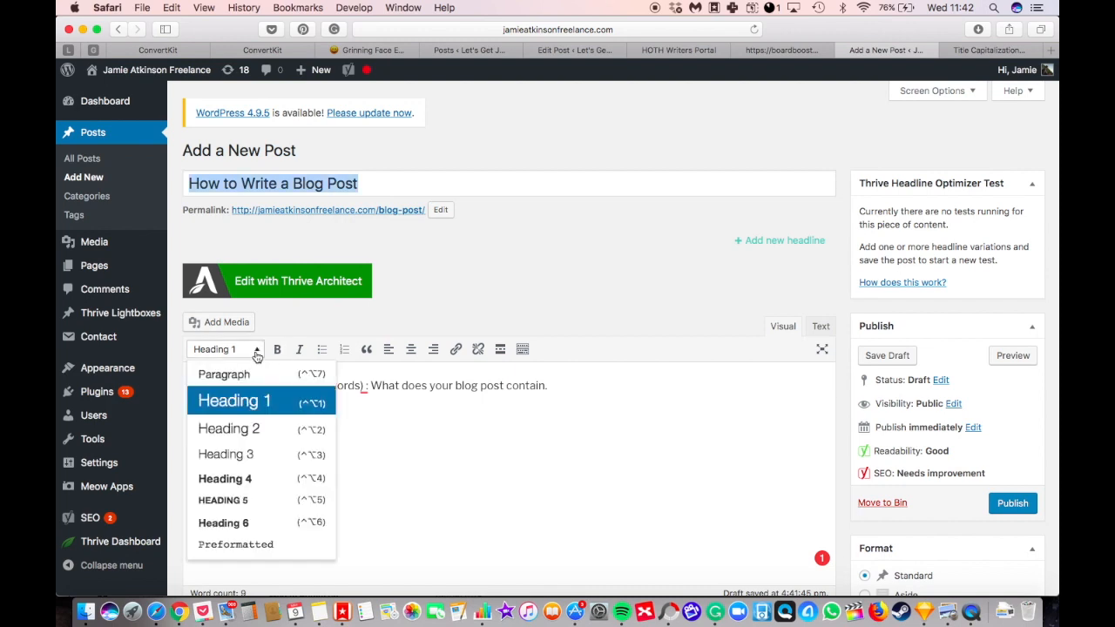
{"action": "left_click", "coordinate": [285, 403]}
{"action": "type", "text": "different"}
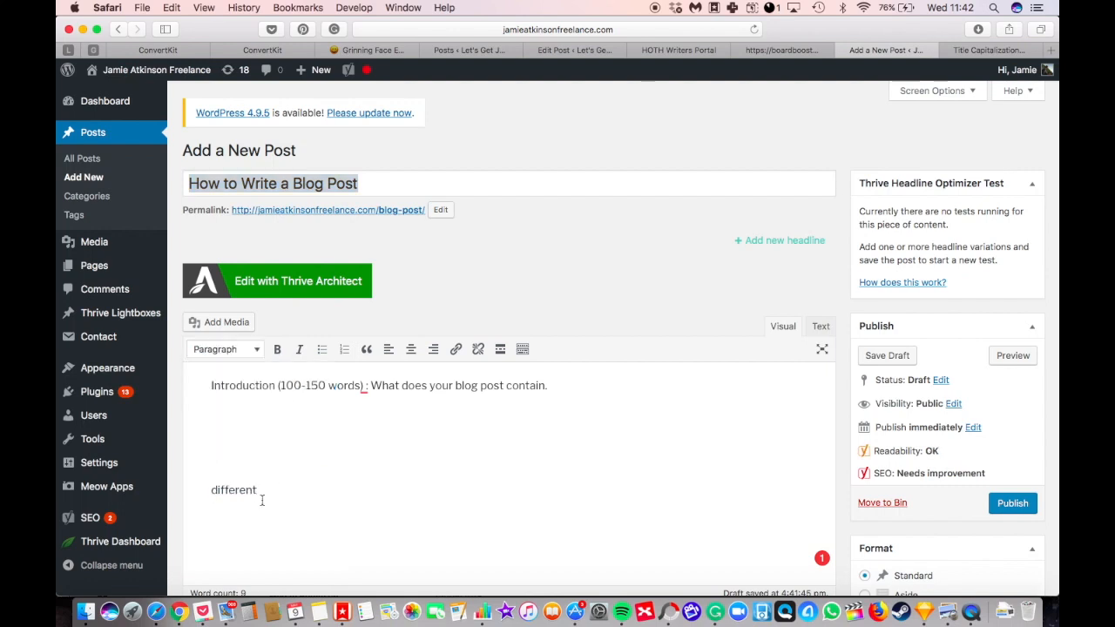
{"action": "left_click_drag", "start_coordinate": [262, 500], "coordinate": [187, 495]}
{"action": "left_click", "coordinate": [244, 349]}
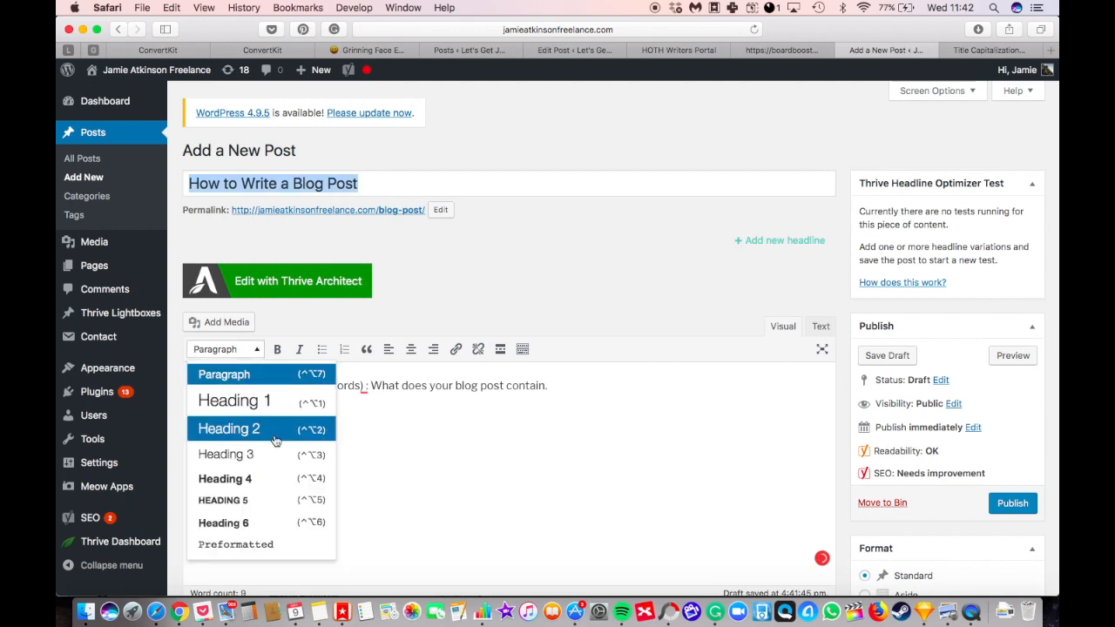
{"action": "left_click", "coordinate": [387, 187]}
{"action": "triple_click", "coordinate": [307, 182]}
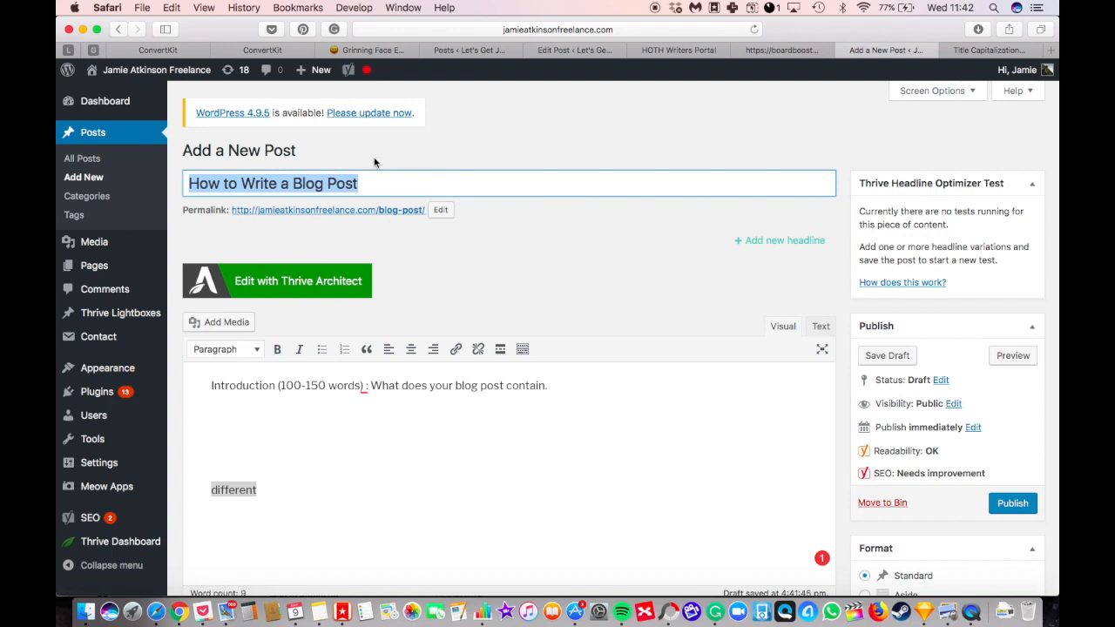
{"action": "left_click", "coordinate": [278, 479]}
{"action": "double_click", "coordinate": [222, 482]}
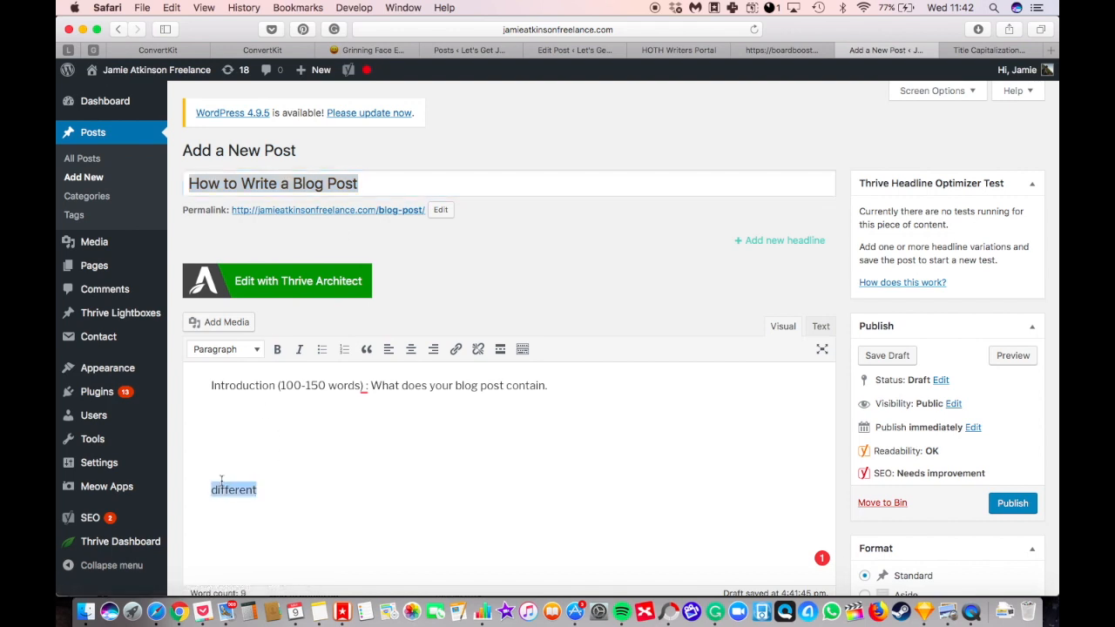
- Write the paragraphs "this is my intro." and "Read more below." under the introduction line
{"action": "left_click", "coordinate": [249, 427]}
{"action": "type", "text": "this is my intro."}
{"action": "key", "text": "Return"}
{"action": "type", "text": "Read more below."}
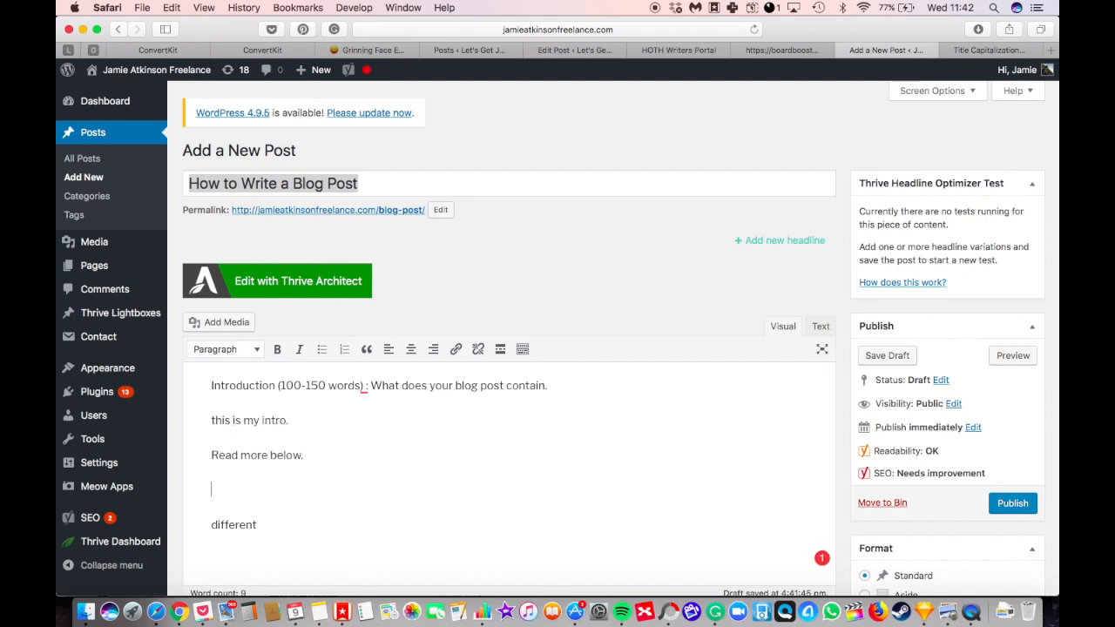
- Add the Heading 2 line "What is a blog post?" between "Read more below." and "different"
{"action": "left_click", "coordinate": [245, 352]}
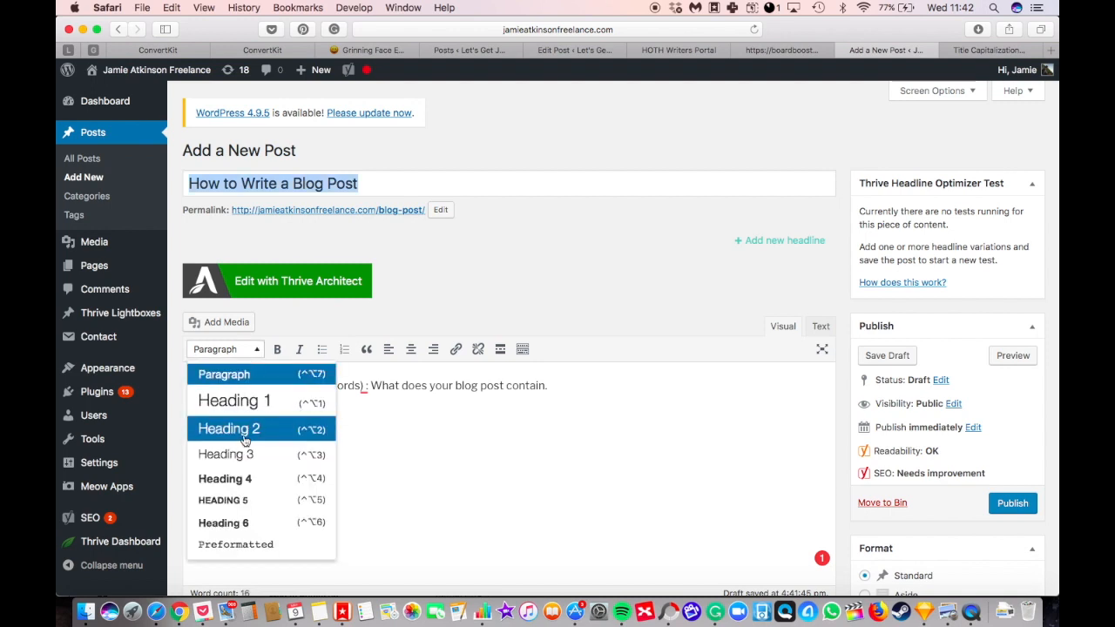
{"action": "left_click", "coordinate": [254, 429]}
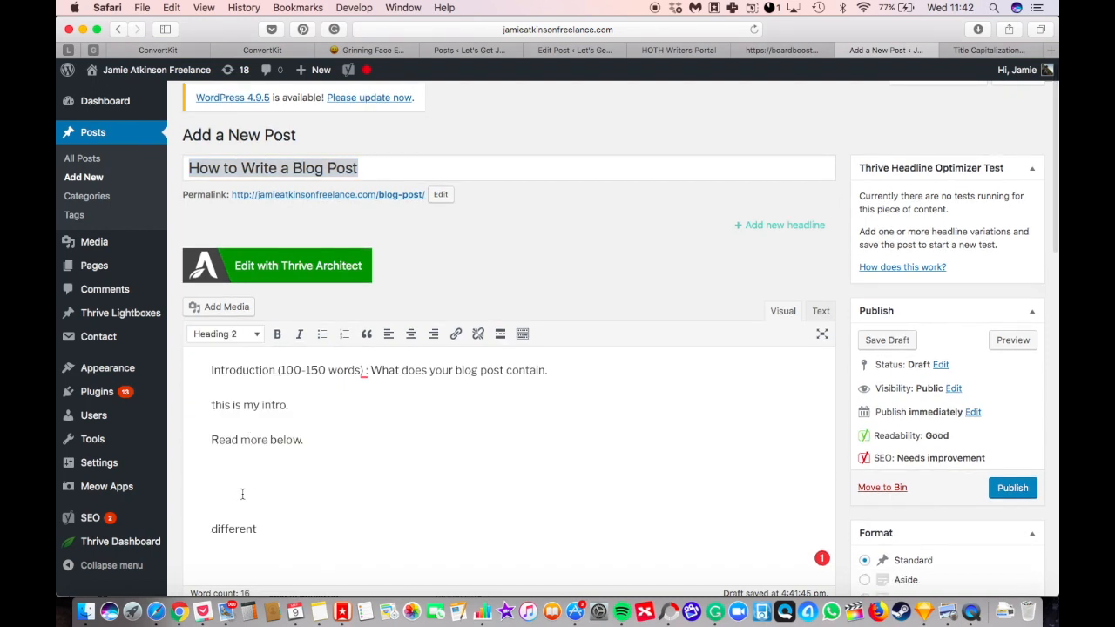
{"action": "type", "text": "What"}
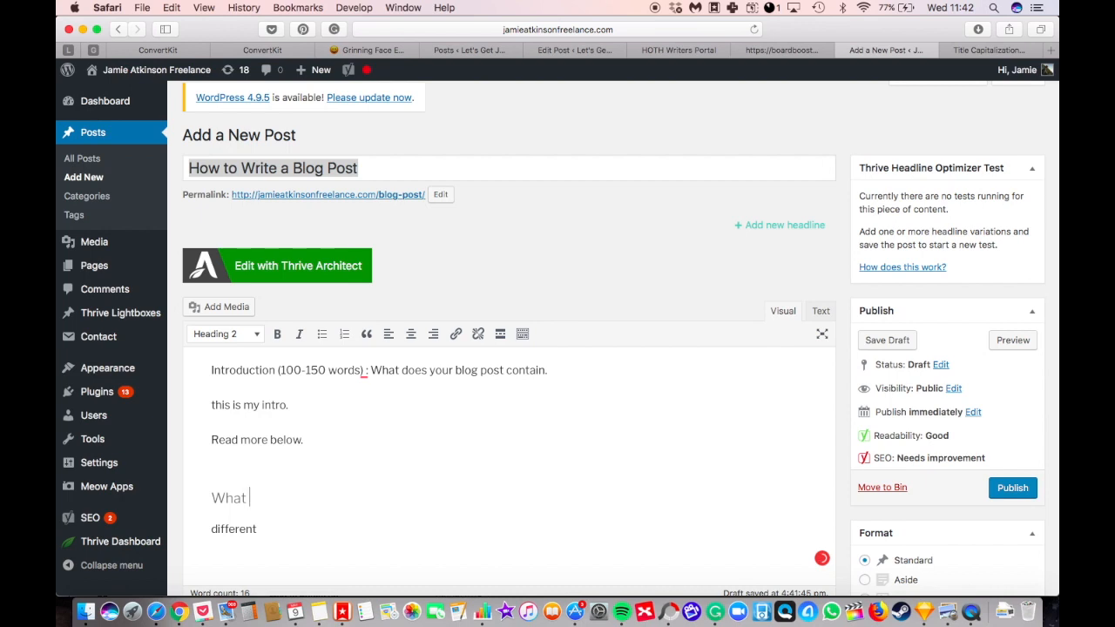
{"action": "type", "text": " is a blog post?"}
{"action": "key", "text": "Return"}
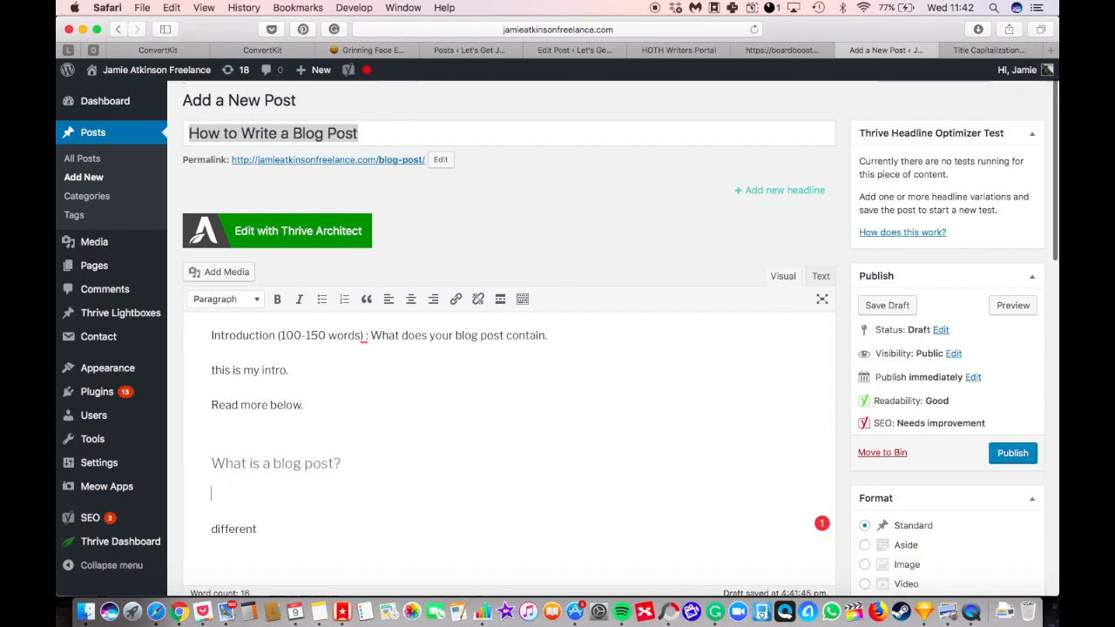
- Write the paragraph "Write a few sentences or paragraphs on that topic." under the "What is a blog post?" heading, followed by blank lines
{"action": "type", "text": "Write a few sentenc"}
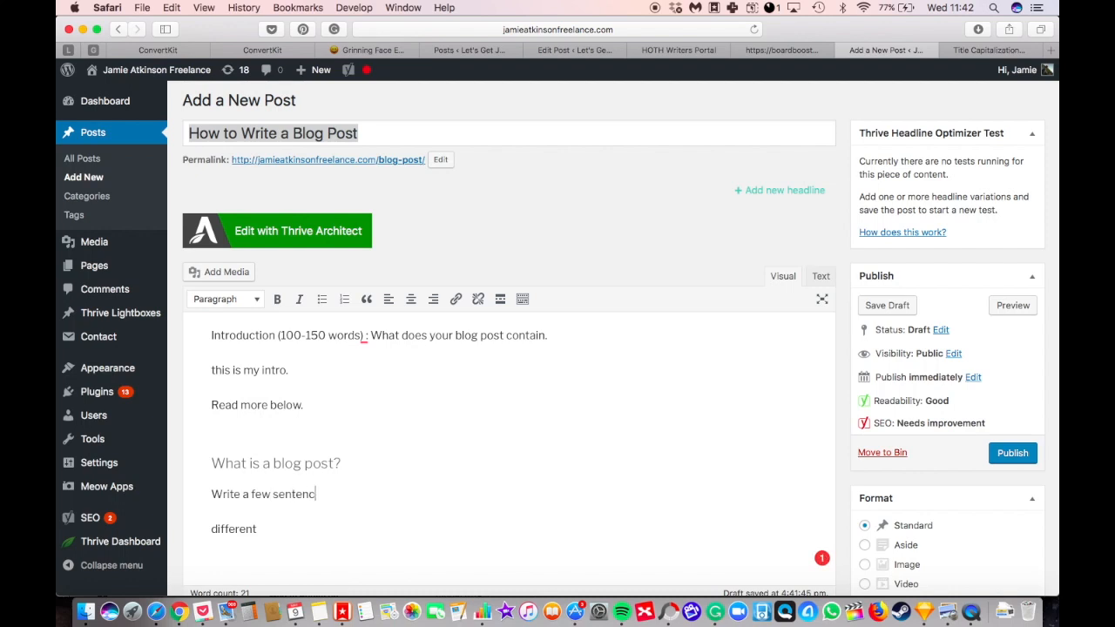
{"action": "type", "text": "es or paragraphs on that topic."}
{"action": "key", "text": "Return"}
{"action": "key", "text": "Return"}
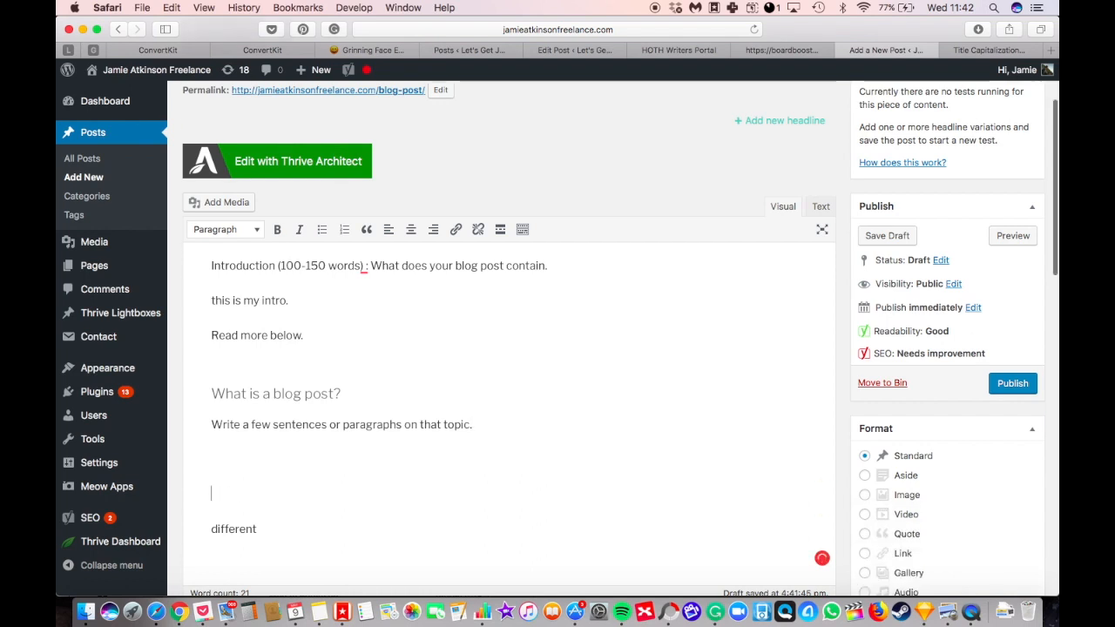
- Add "The Top 7 Ways to Write a Blog Post to Keep Your Audience Engaged" below that paragraph and format it as Heading 2
{"action": "key", "text": "Up"}
{"action": "key", "text": "Up"}
{"action": "key", "text": "Up"}
{"action": "key", "text": "Down"}
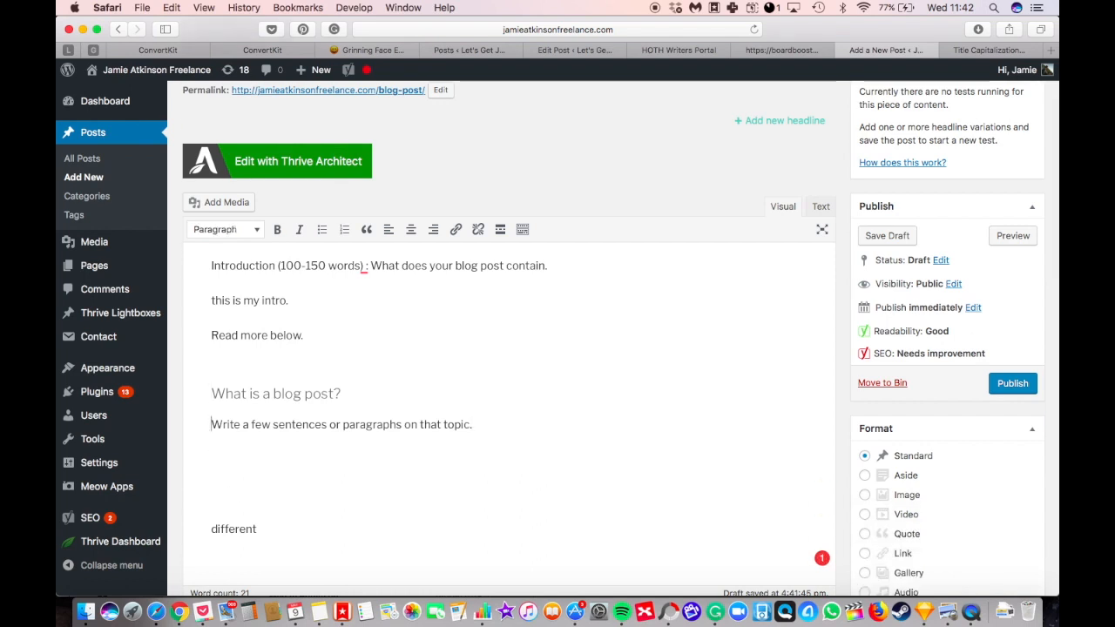
{"action": "key", "text": "BackSpace"}
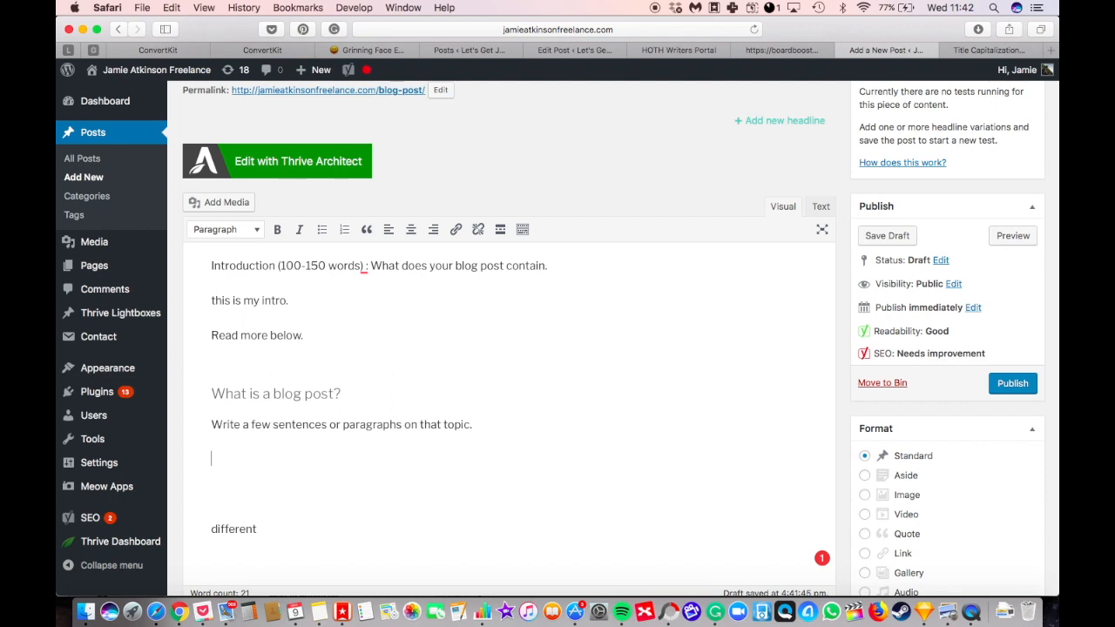
{"action": "type", "text": "The Top 7 Ways to"}
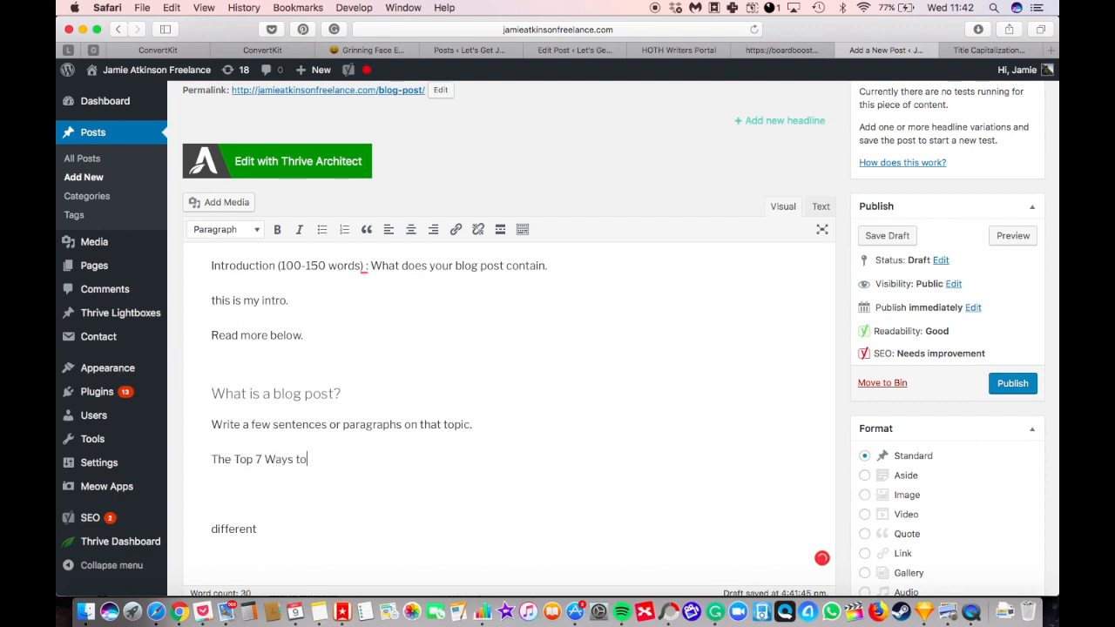
{"action": "type", "text": " Write a Blog Po"}
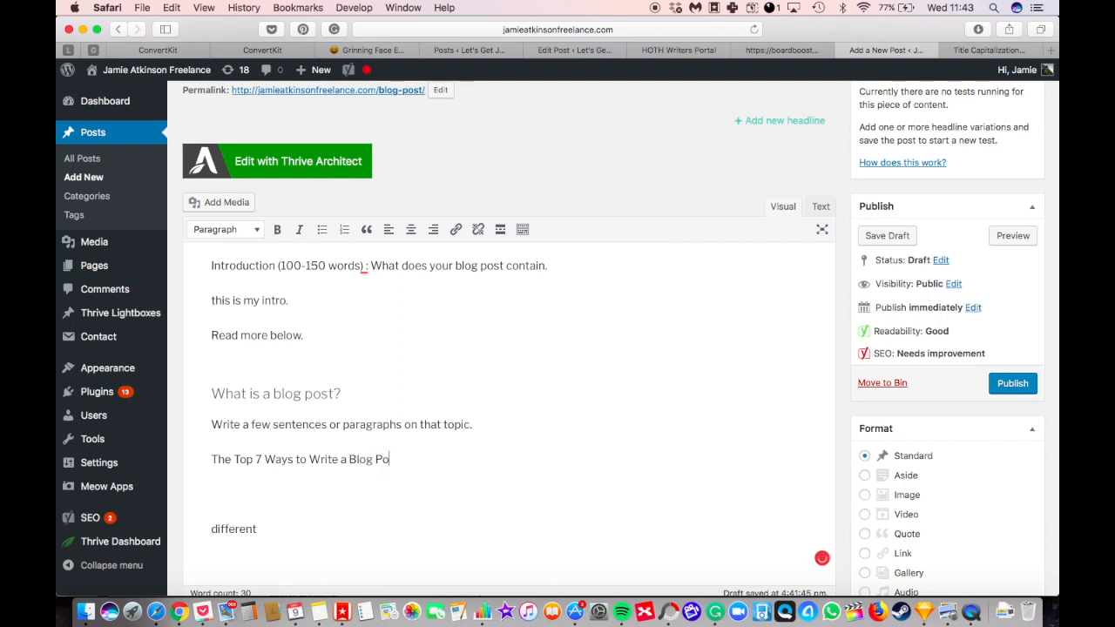
{"action": "type", "text": "st to Keep Your Audience Engaged"}
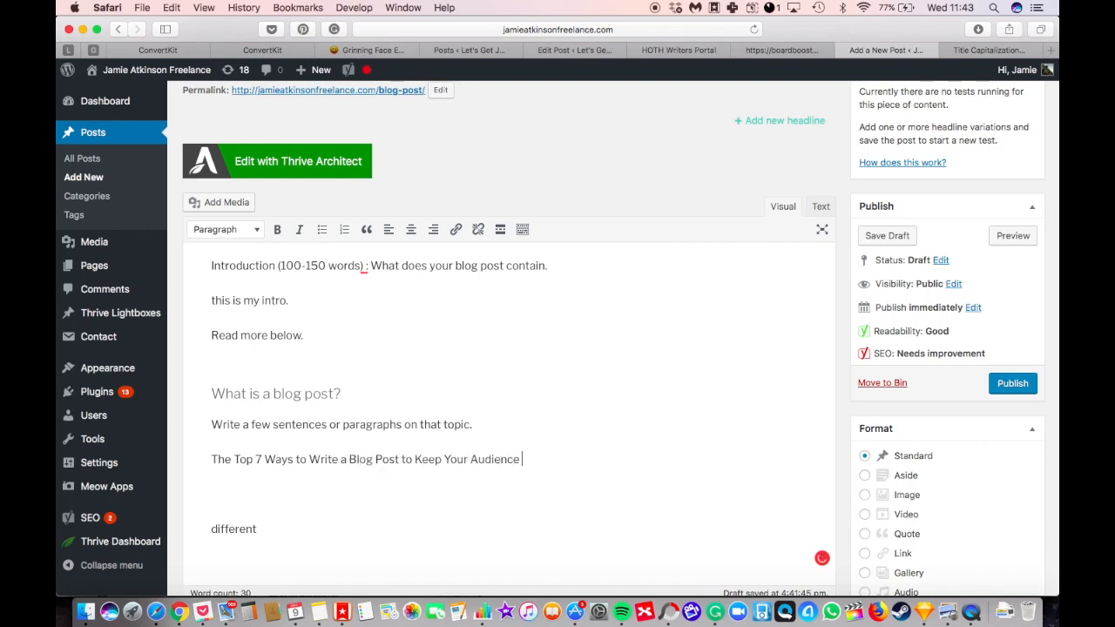
{"action": "left_click", "coordinate": [210, 231]}
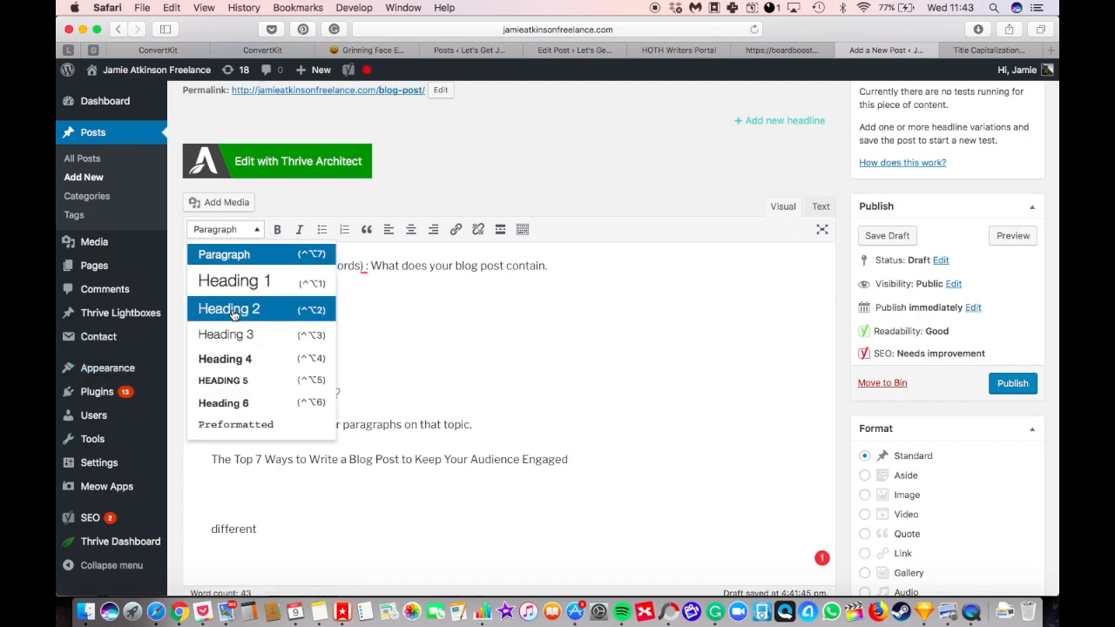
{"action": "left_click", "coordinate": [228, 310]}
{"action": "left_click", "coordinate": [461, 493]}
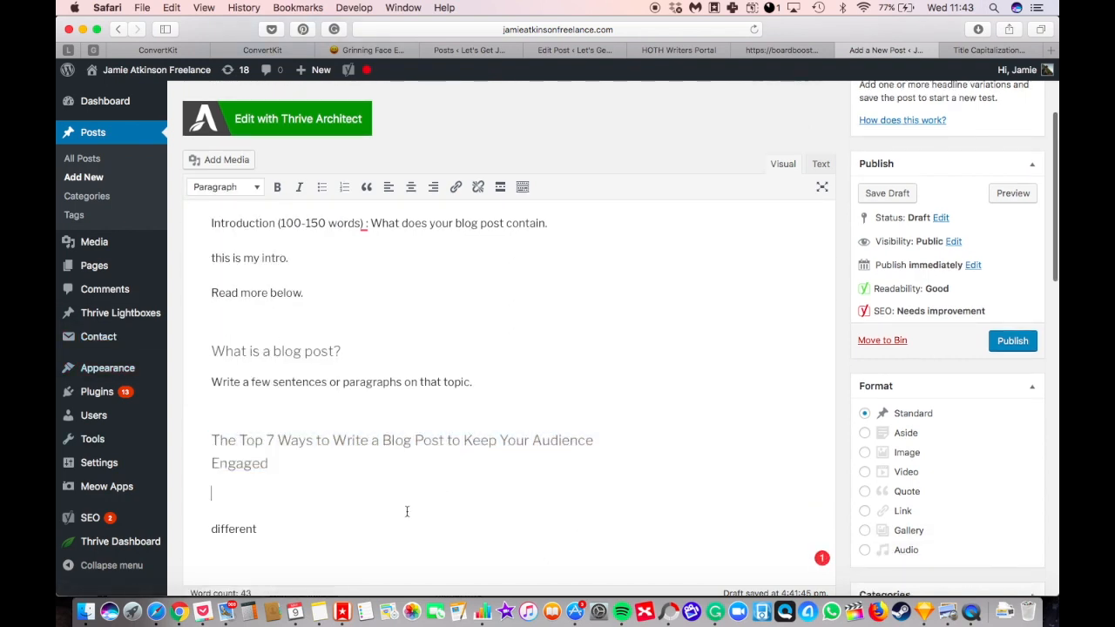
- Below the second heading, write "In this section I'll outline some of the best ways to keep people reading your blog posts so they remain engaged."
{"action": "left_click", "coordinate": [311, 449]}
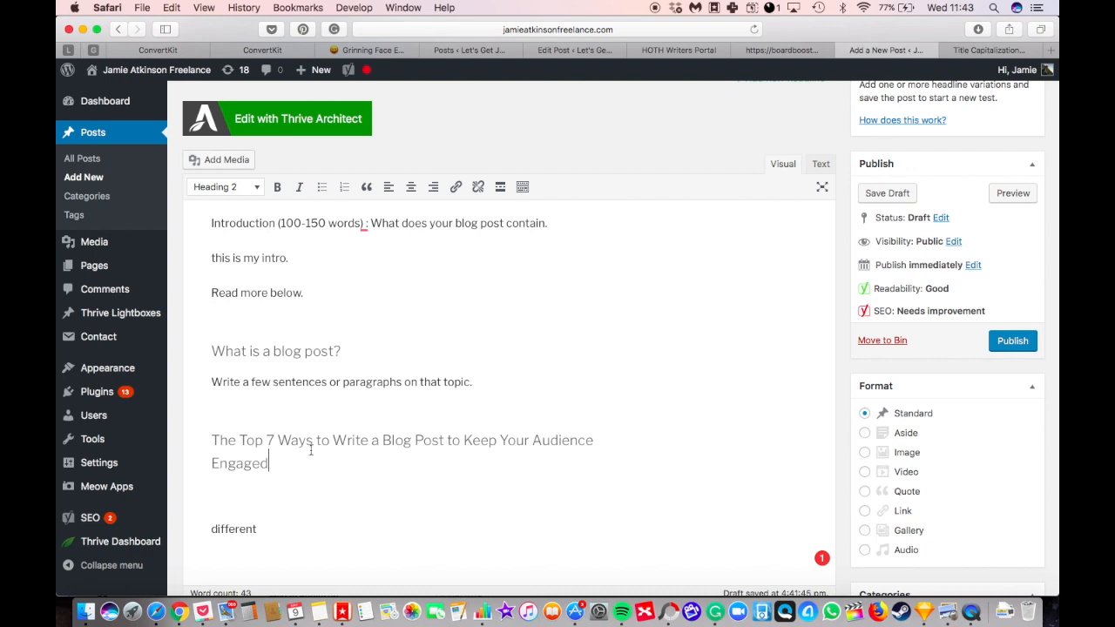
{"action": "left_click", "coordinate": [284, 509]}
{"action": "key", "text": "BackSpace"}
{"action": "key", "text": "BackSpace"}
{"action": "key", "text": "BackSpace"}
{"action": "type", "text": "In this section I'll outline some of the best ways to keep people reading your blog posts"}
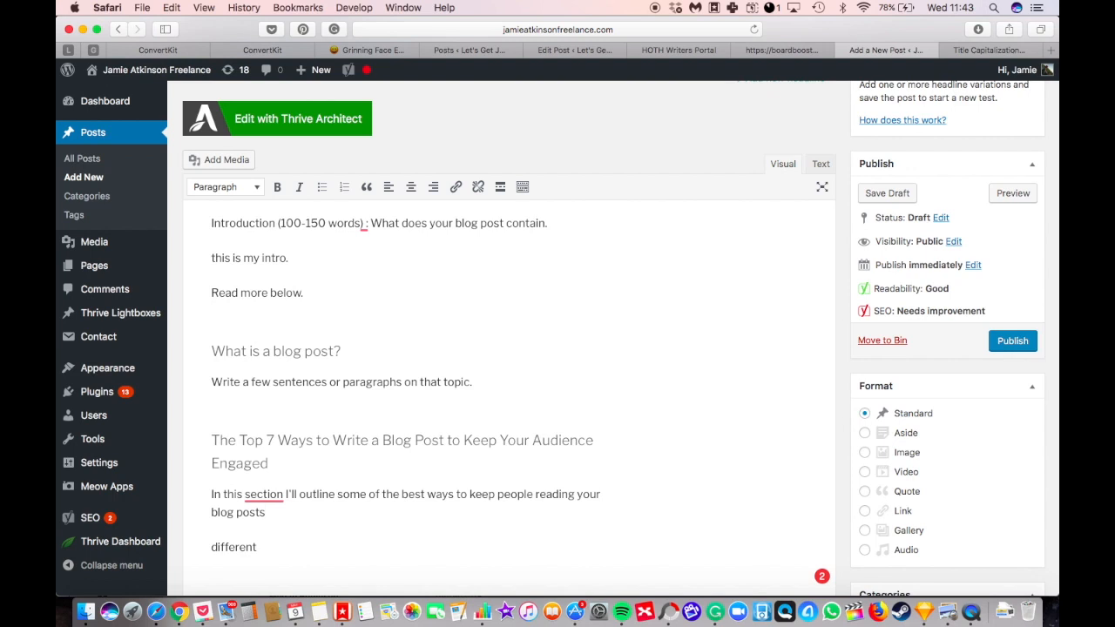
{"action": "type", "text": "o they remain engaged."}
{"action": "key", "text": "Return"}
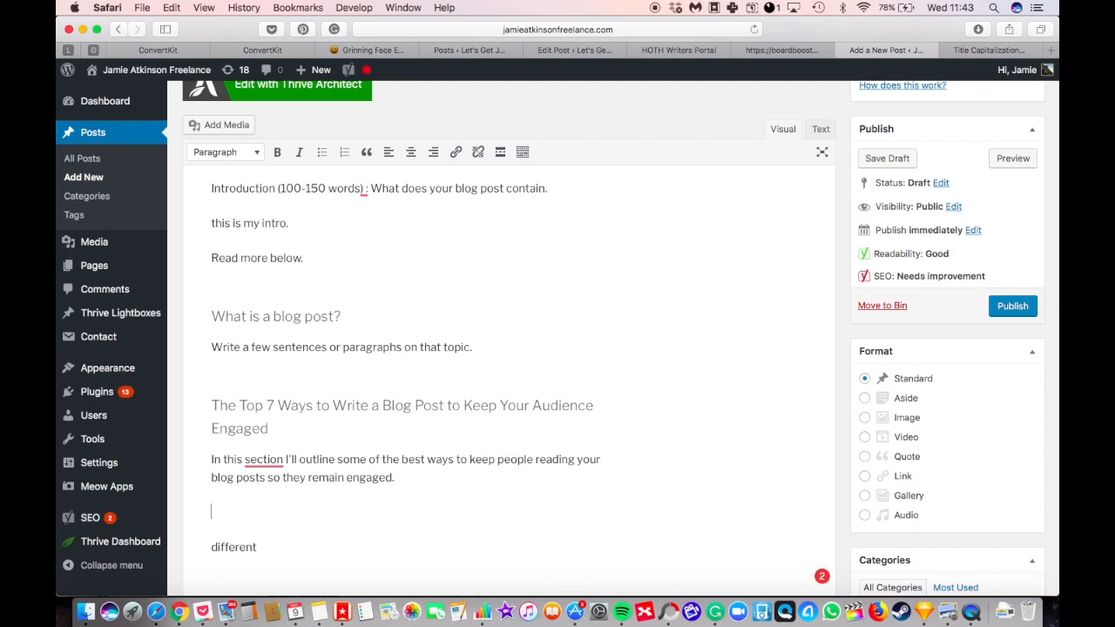
- Add the subheading "1. Tell a Story" below the section paragraph as Heading 3, without automatic list numbering
{"action": "type", "text": "1. "}
{"action": "type", "text": "Tell a story"}
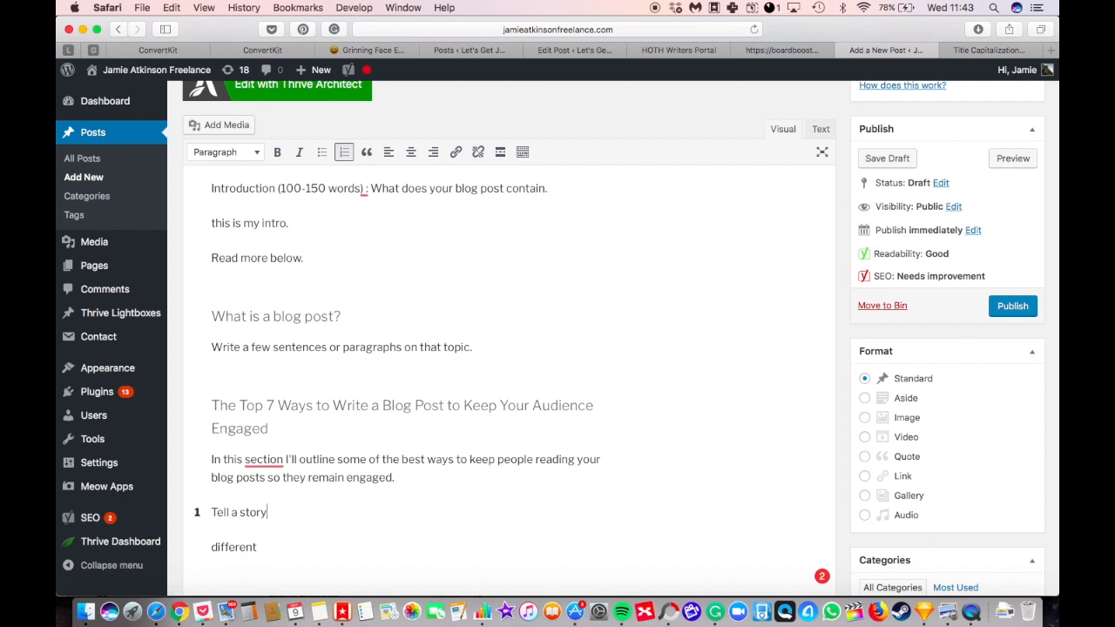
{"action": "left_click", "coordinate": [344, 153]}
{"action": "left_click", "coordinate": [234, 152]}
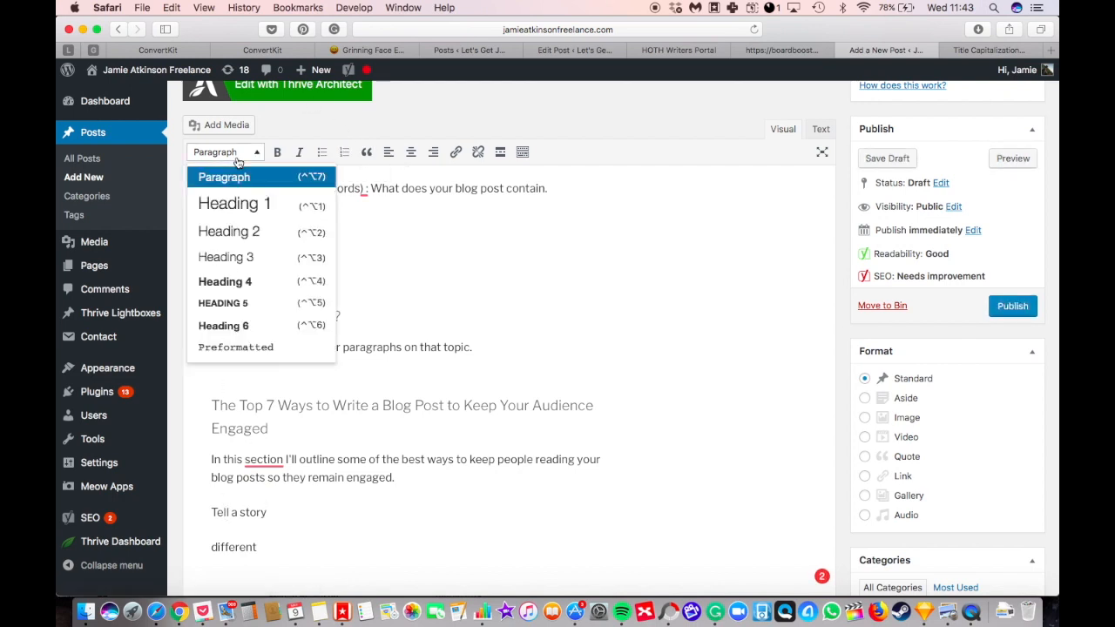
{"action": "left_click", "coordinate": [245, 257]}
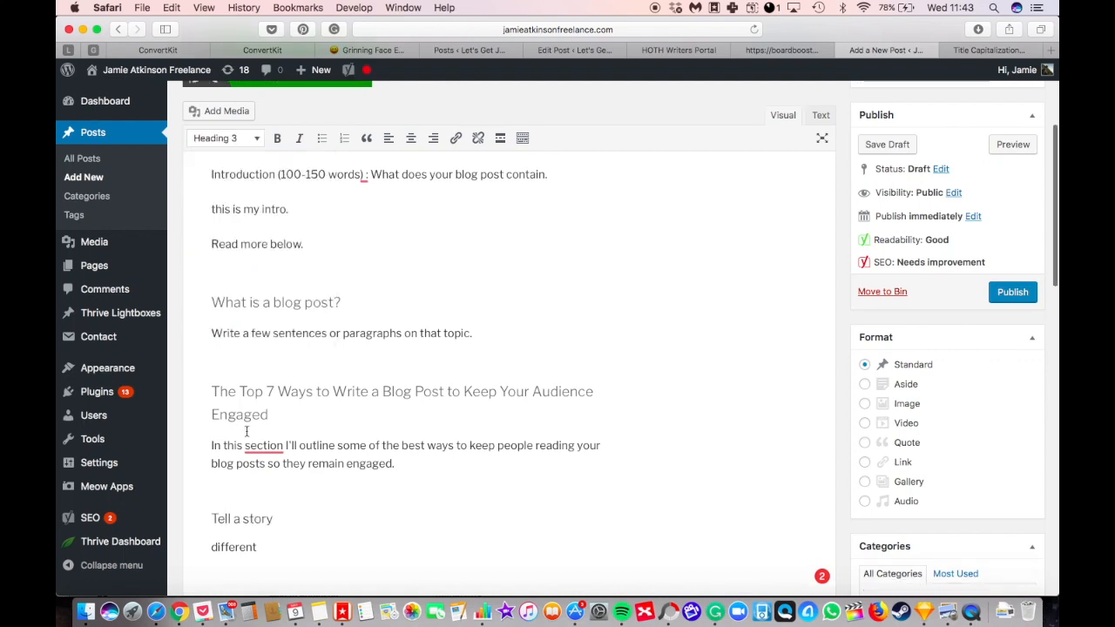
{"action": "left_click", "coordinate": [212, 520]}
{"action": "type", "text": "1."}
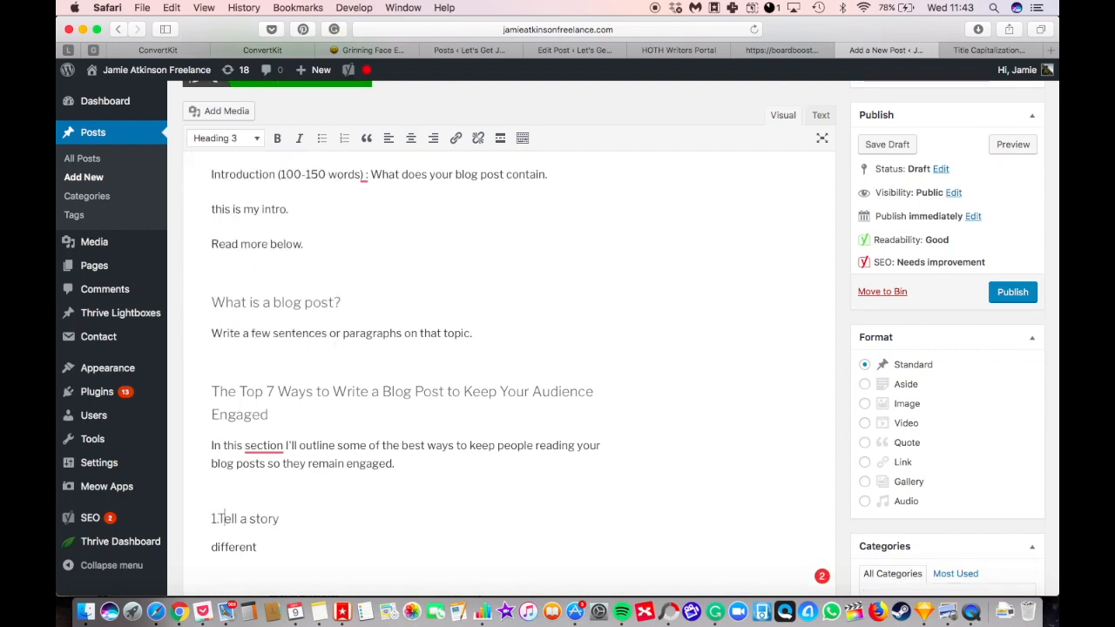
{"action": "key", "text": "Delete"}
{"action": "type", "text": "S"}
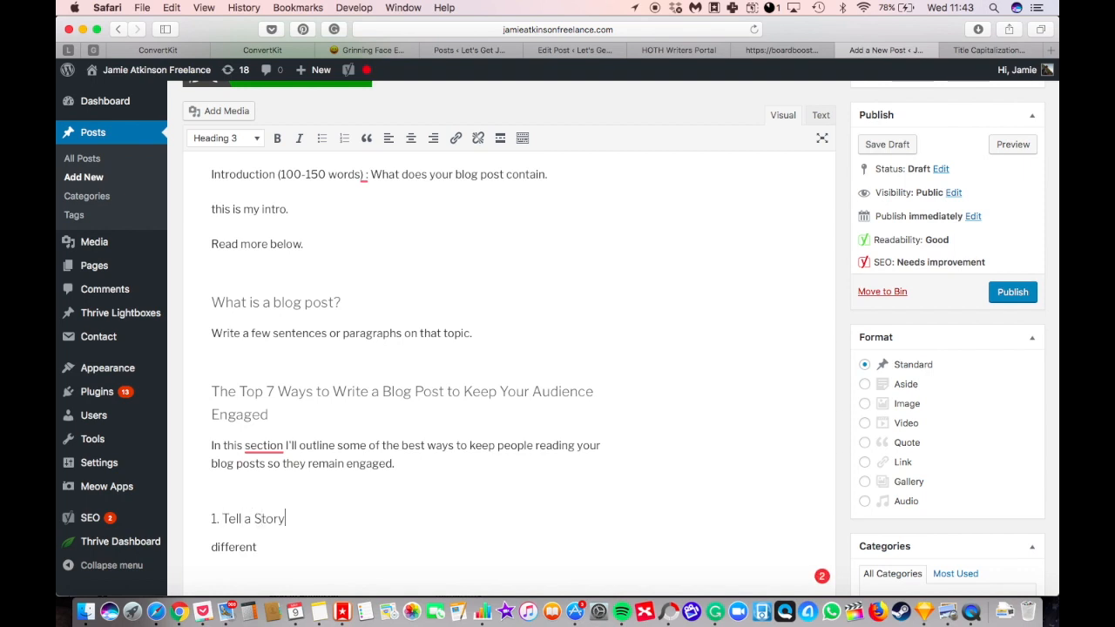
- Add a second subheading "2. Contain info" below "1. Tell a Story", formatted as Heading 3
{"action": "key", "text": "Return"}
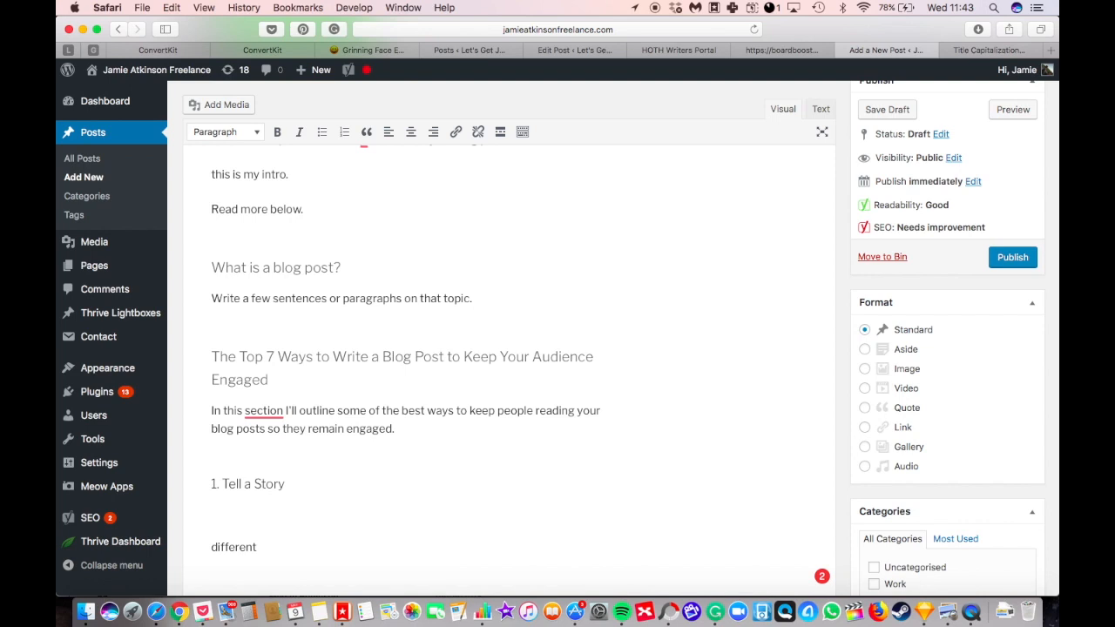
{"action": "type", "text": "2."}
{"action": "left_click", "coordinate": [222, 131]}
{"action": "left_click", "coordinate": [245, 236]}
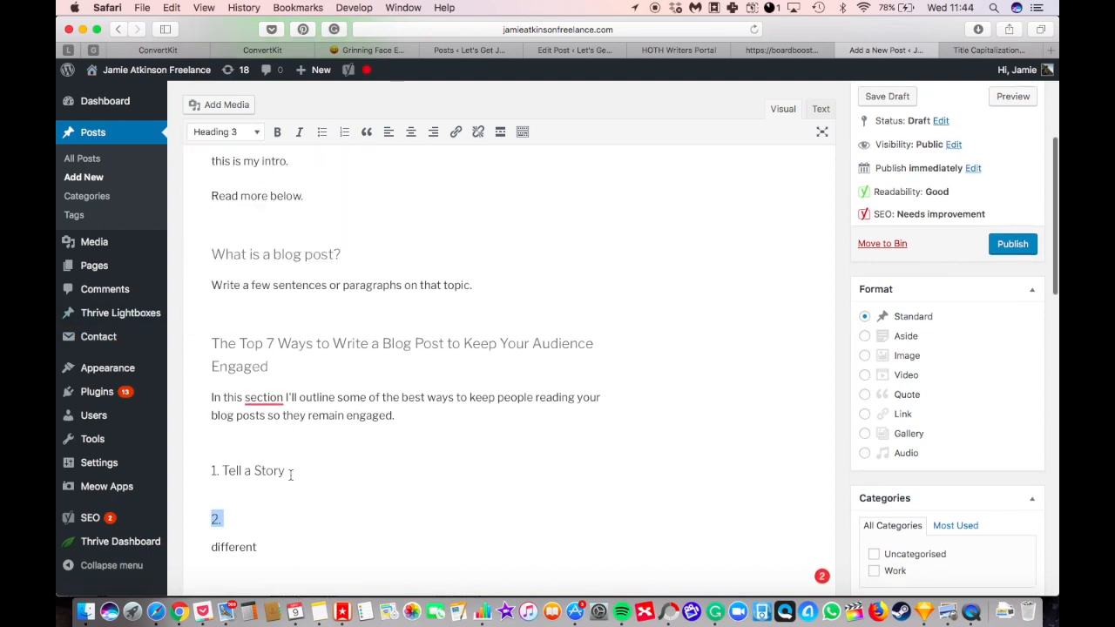
{"action": "type", "text": "Contain info"}
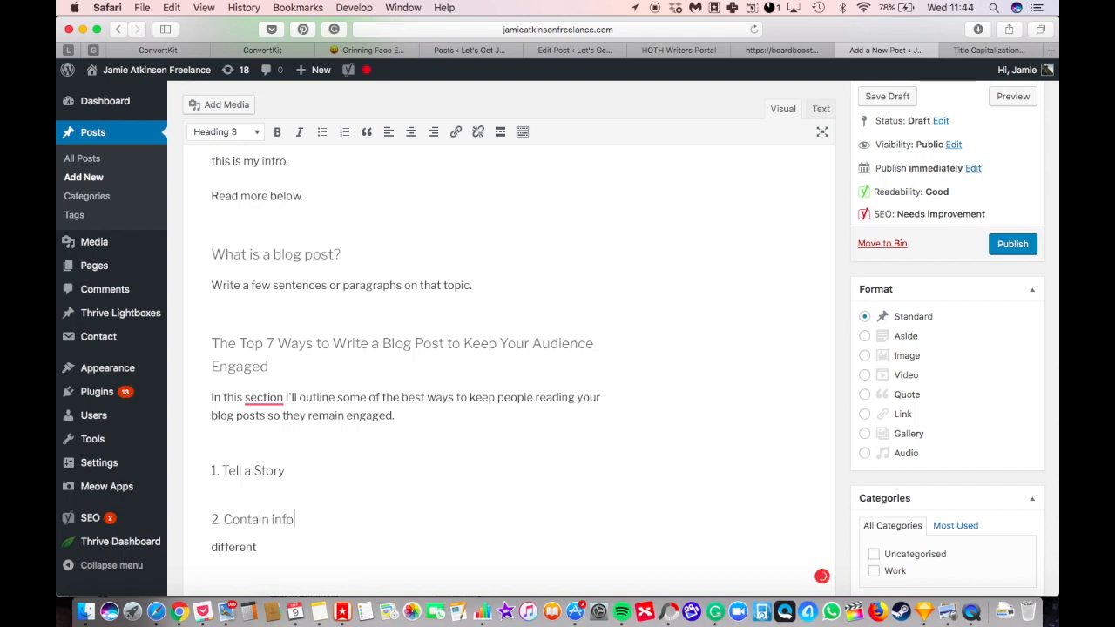
- Add a third subheading "3. info" below "2. Contain info", formatted as Heading 3
{"action": "key", "text": "Return"}
{"action": "type", "text": "3."}
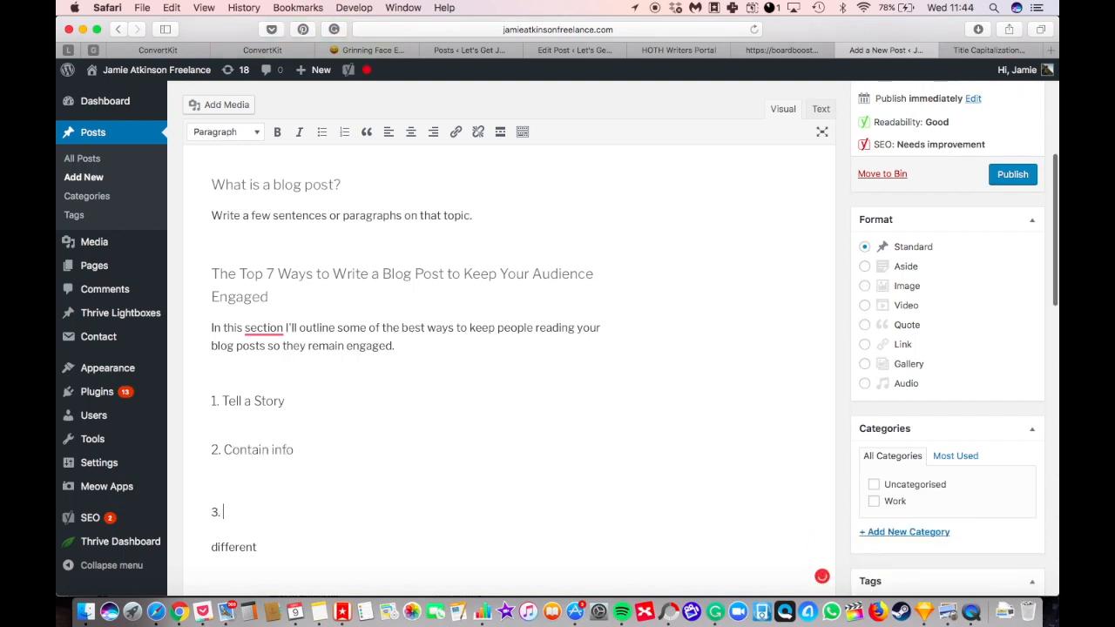
{"action": "left_click", "coordinate": [225, 132]}
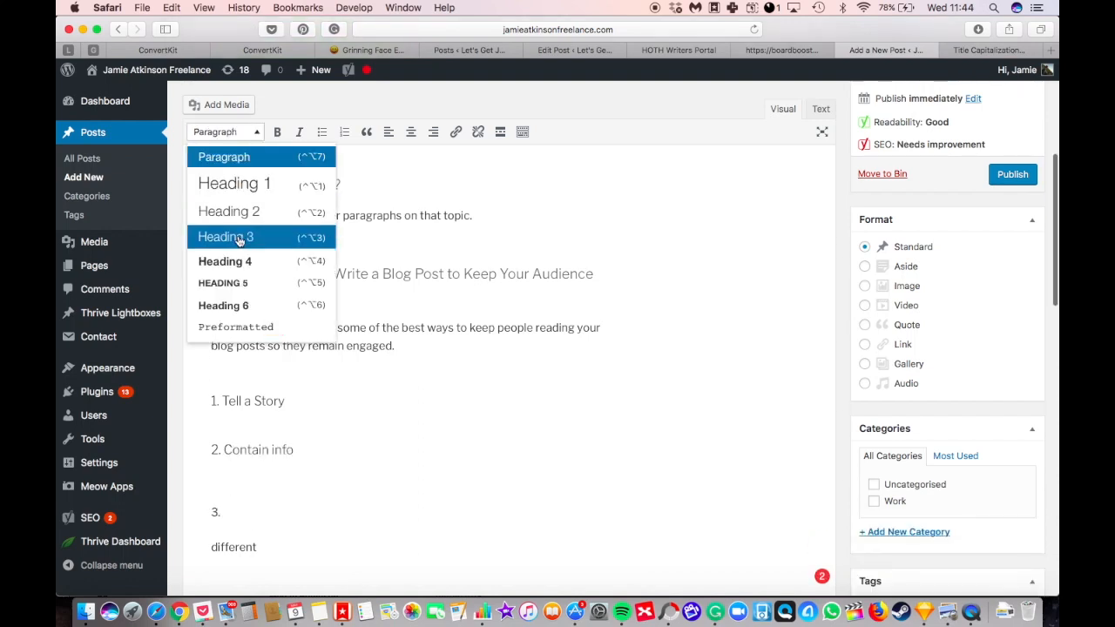
{"action": "left_click", "coordinate": [241, 236]}
{"action": "left_click", "coordinate": [267, 514]}
{"action": "type", "text": "info"}
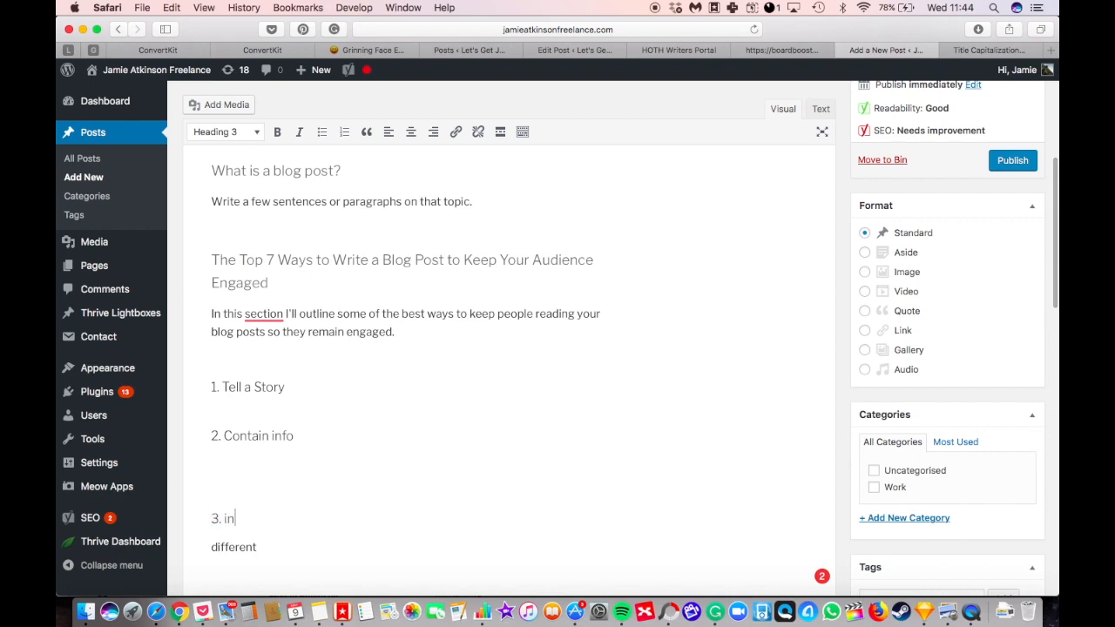
- Write the paragraph "You can write the content." directly below the subheading "1. Tell a Story"
{"action": "key", "text": "Up"}
{"action": "key", "text": "Up"}
{"action": "key", "text": "Down"}
{"action": "key", "text": "Right"}
{"action": "key", "text": "Return"}
{"action": "type", "text": "You can writ"}
{"action": "type", "text": "e the cont"}
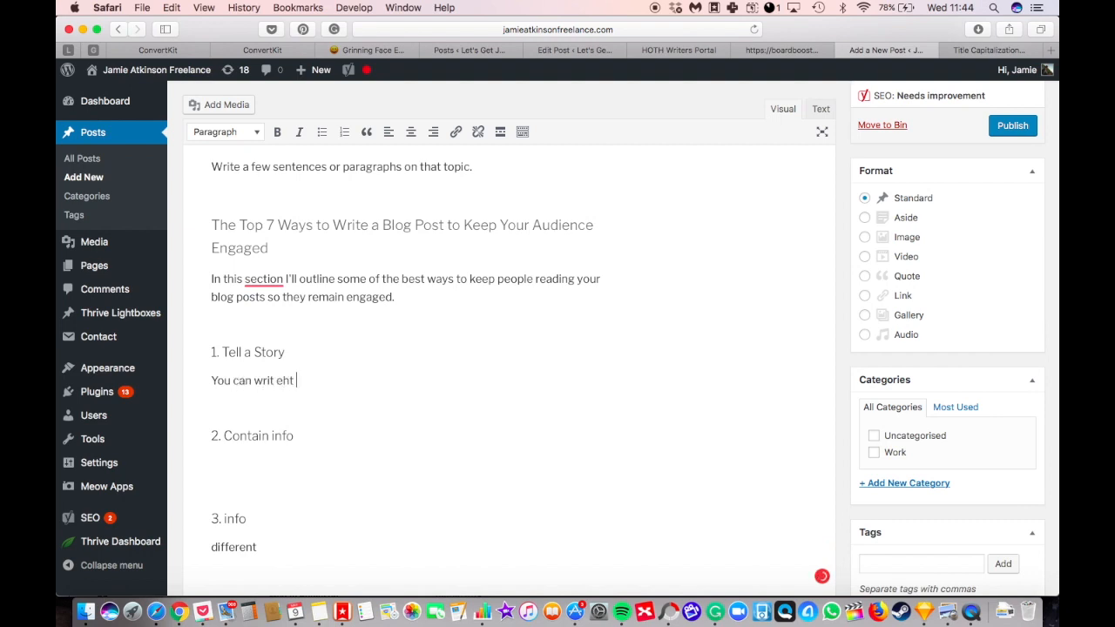
{"action": "type", "text": "ent."}
- Review the post's layout from the introduction through the Heading 2 sections to the first subheading
{"action": "scroll", "coordinate": [371, 376], "scroll_direction": "up", "scroll_amount": 3}
{"action": "scroll", "coordinate": [371, 376], "scroll_direction": "up", "scroll_amount": 2}
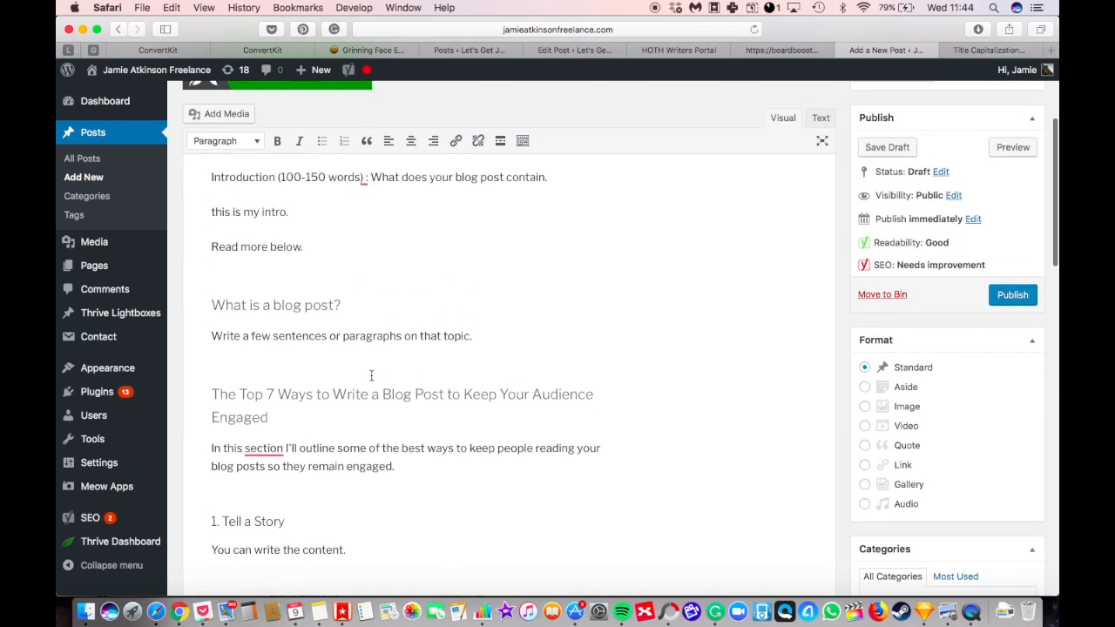
{"action": "scroll", "coordinate": [371, 376], "scroll_direction": "down", "scroll_amount": 1}
{"action": "left_click", "coordinate": [384, 303]}
{"action": "left_click", "coordinate": [412, 254]}
{"action": "scroll", "coordinate": [411, 254], "scroll_direction": "up", "scroll_amount": 5}
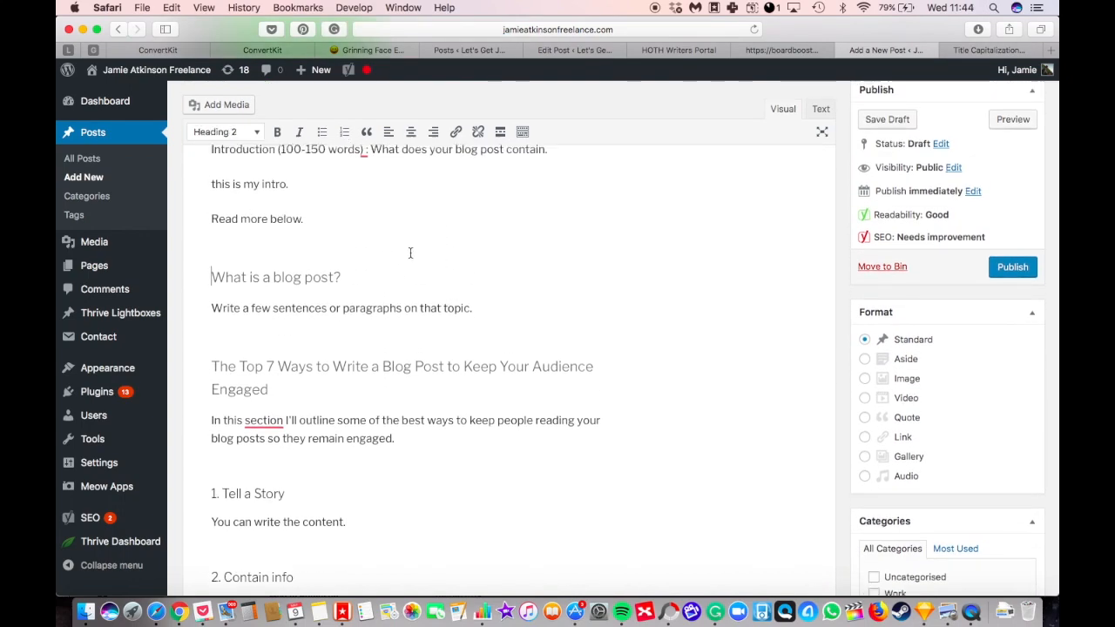
{"action": "scroll", "coordinate": [411, 254], "scroll_direction": "down", "scroll_amount": 4}
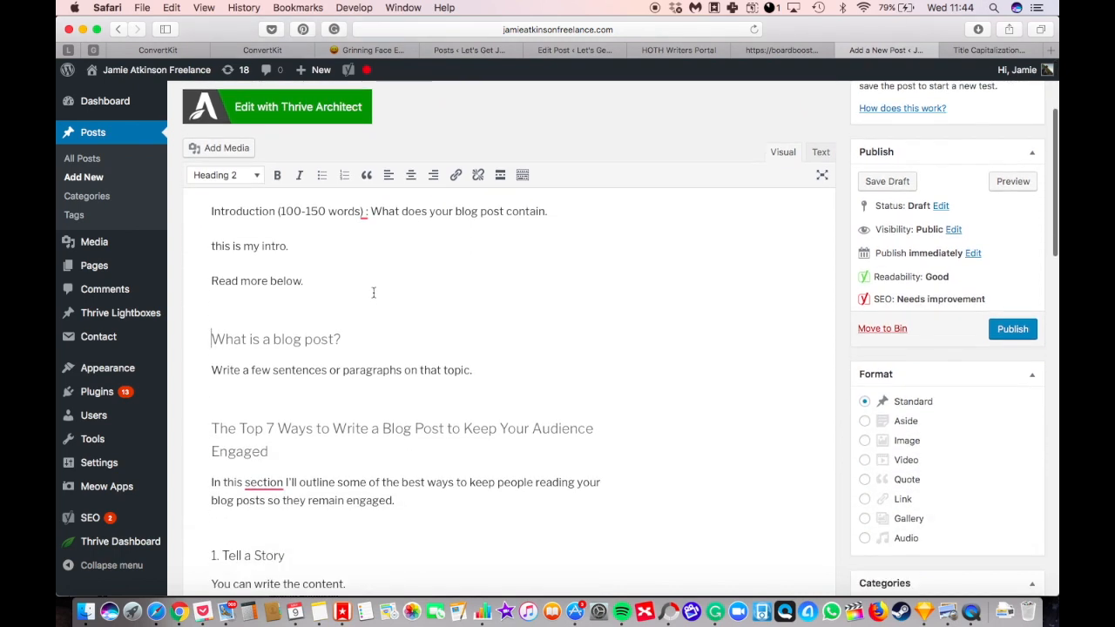
- Write the paragraph "Blank pages leave you rambling." below "different" at the end of the post
{"action": "scroll", "coordinate": [478, 338], "scroll_direction": "down", "scroll_amount": 10}
{"action": "left_click", "coordinate": [428, 460]}
{"action": "key", "text": "Return"}
{"action": "key", "text": "Return"}
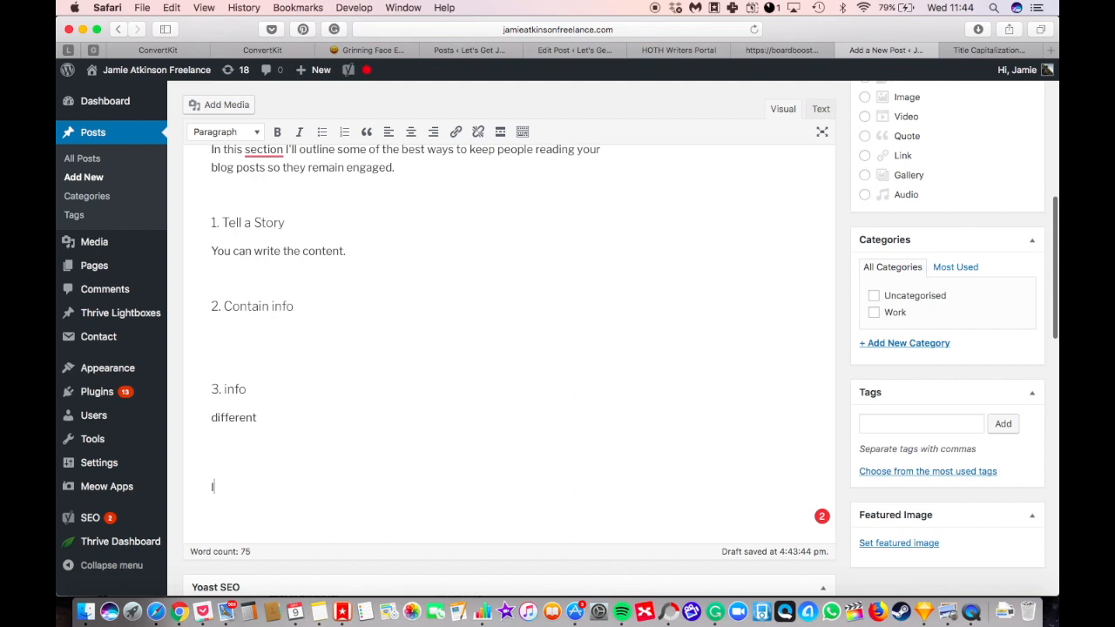
{"action": "key", "text": "BackSpace"}
{"action": "type", "text": "Blank p"}
{"action": "type", "text": "ages leave y"}
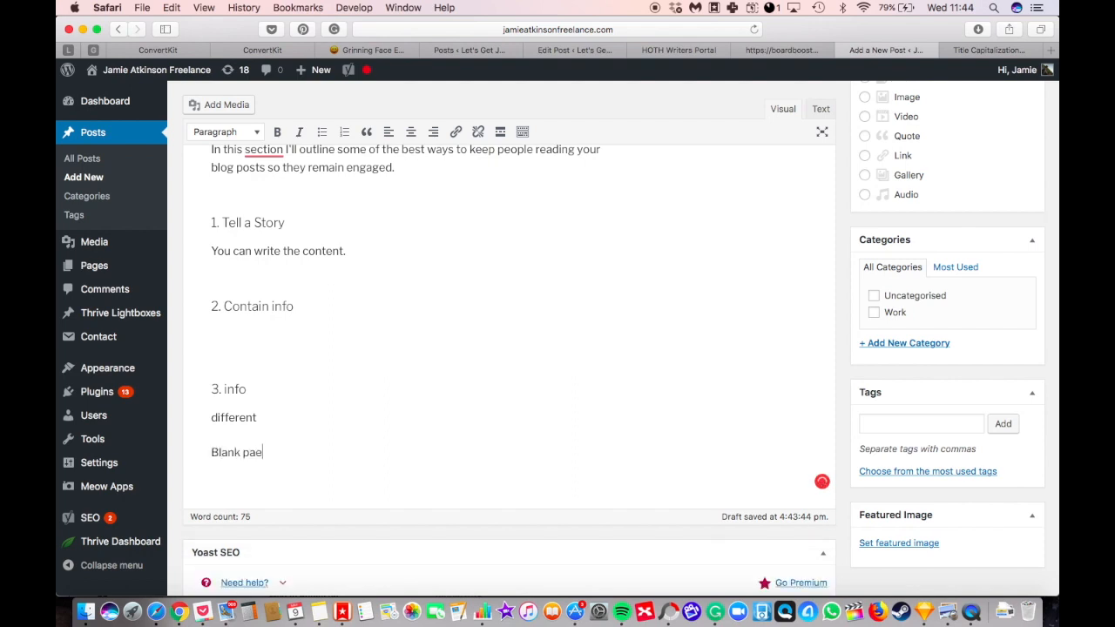
{"action": "type", "text": "ou rambling."}
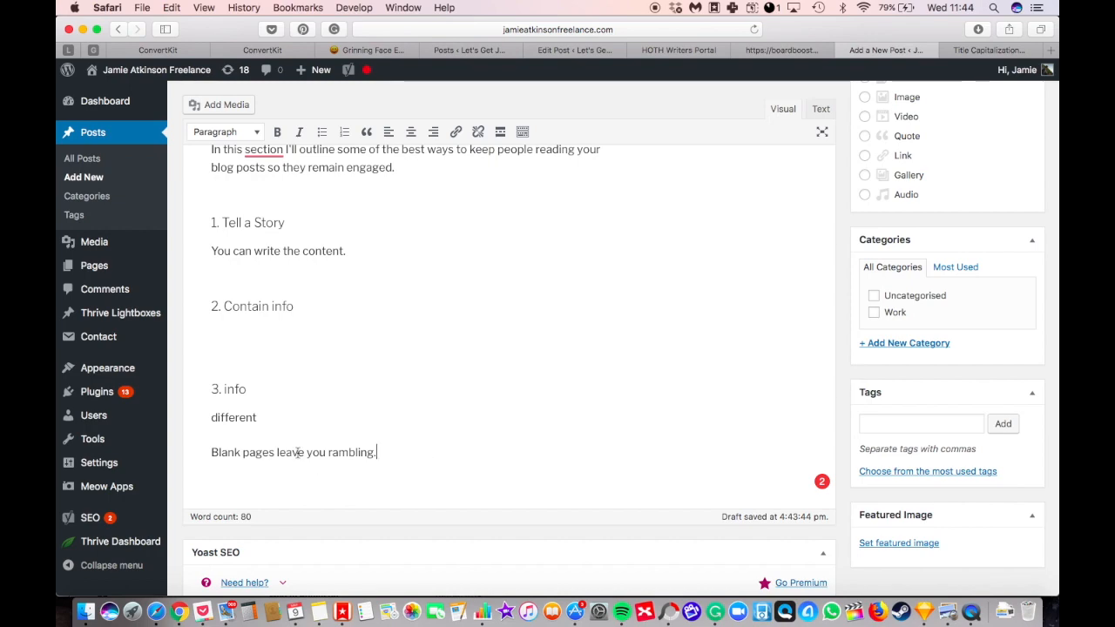
- Replace the post title with the copied heading "The Top 7 Ways to Write a Blog Post to Keep Your Audience Engaged"
{"action": "scroll", "coordinate": [297, 452], "scroll_direction": "up", "scroll_amount": 10}
{"action": "scroll", "coordinate": [297, 452], "scroll_direction": "up", "scroll_amount": 2}
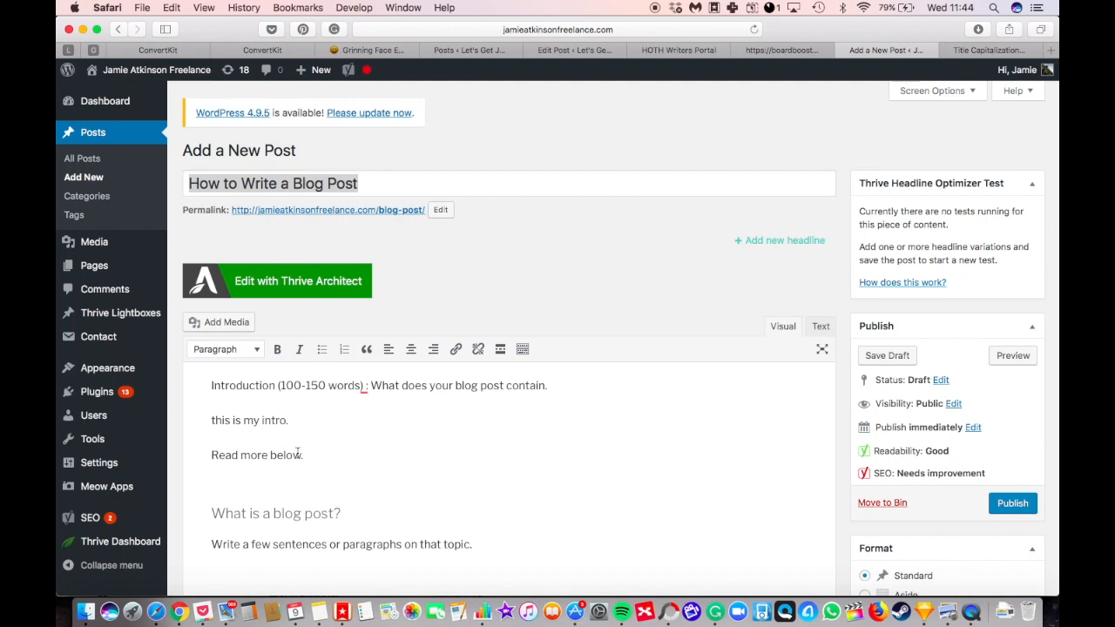
{"action": "triple_click", "coordinate": [290, 185]}
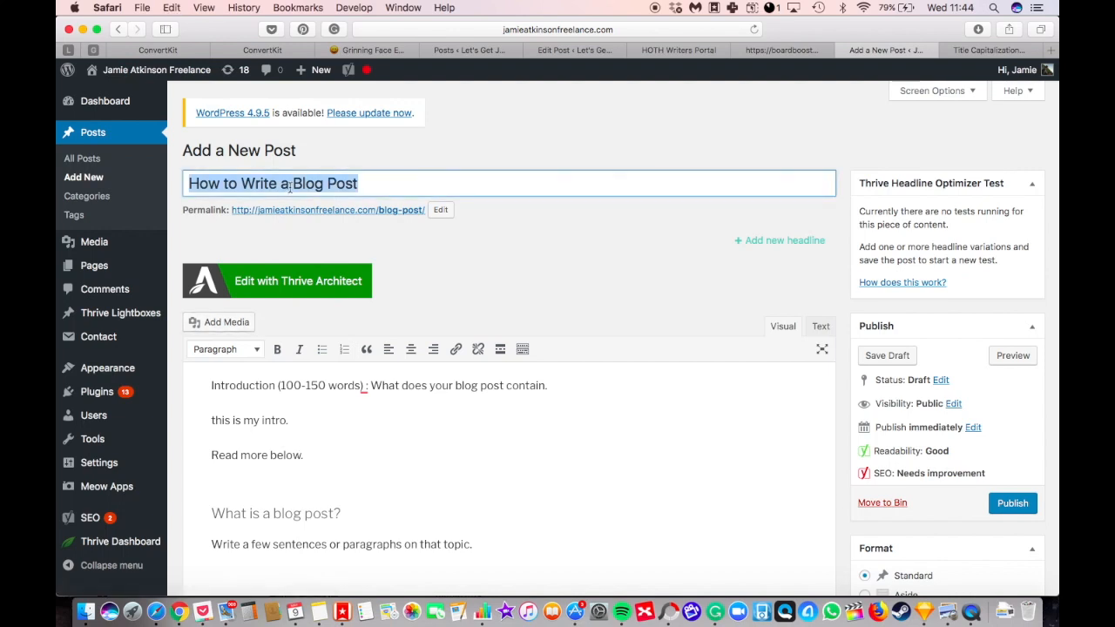
{"action": "scroll", "coordinate": [290, 185], "scroll_direction": "down", "scroll_amount": 5}
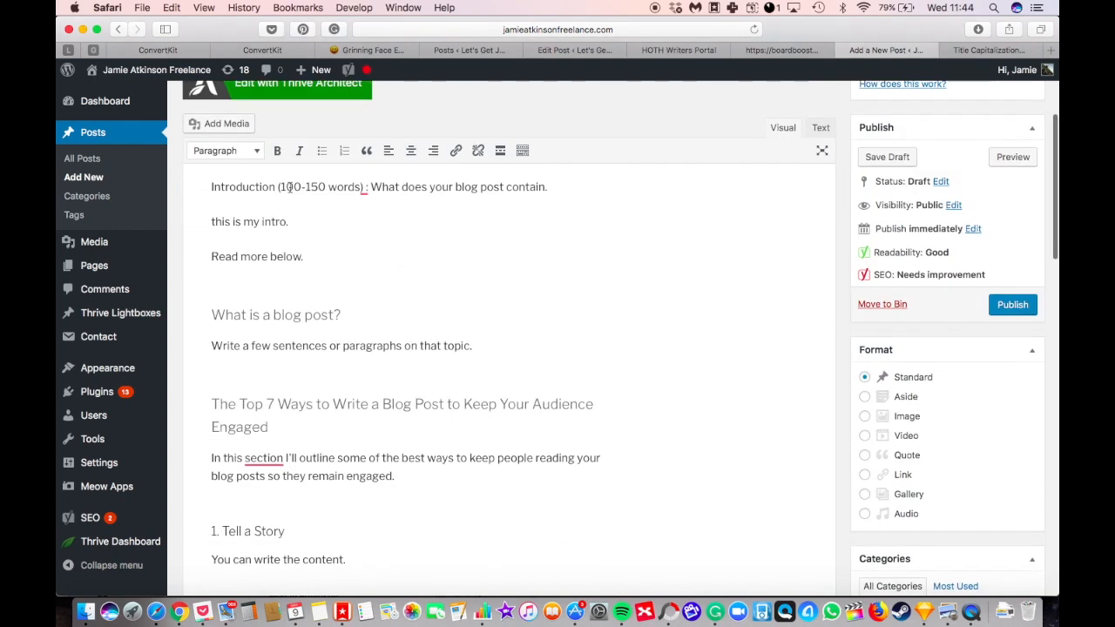
{"action": "left_click_drag", "start_coordinate": [269, 427], "coordinate": [205, 403]}
{"action": "key", "text": "super+c"}
{"action": "scroll", "coordinate": [205, 403], "scroll_direction": "up", "scroll_amount": 5}
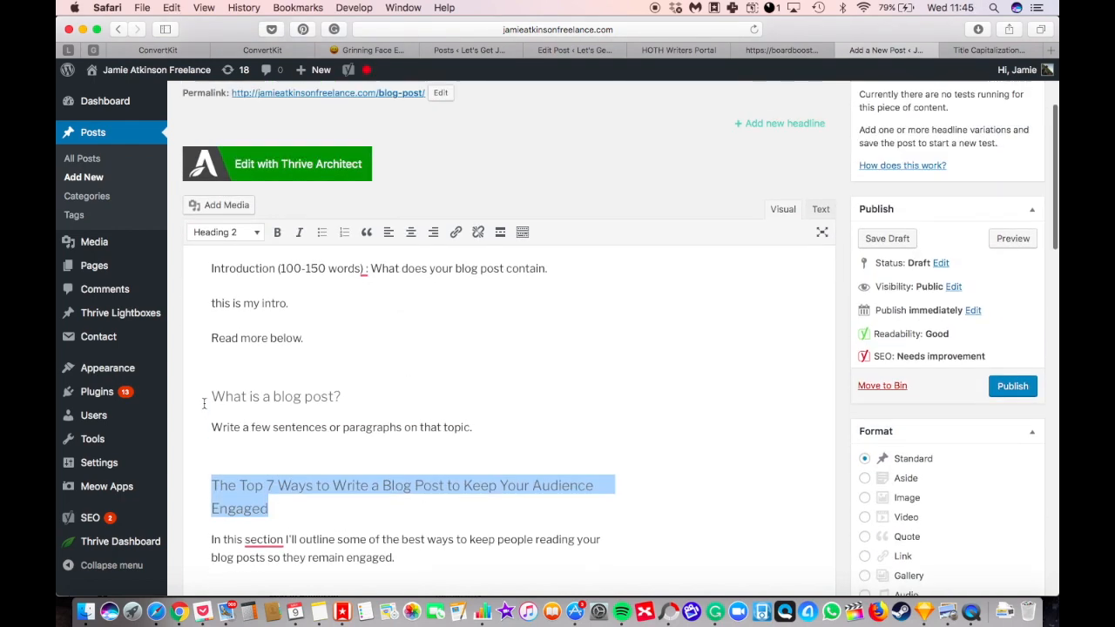
{"action": "triple_click", "coordinate": [362, 183]}
{"action": "key", "text": "super+v"}
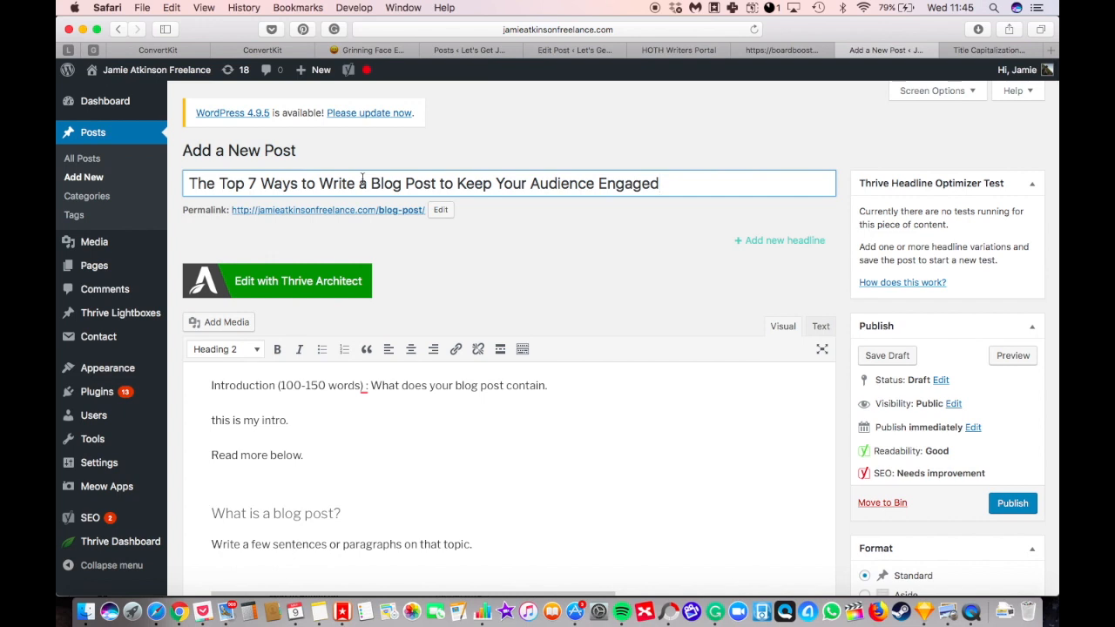
- Above "What is a blog post?", add the Heading 2 "The question the audience is asking is - How do I keep my audience engaged while reading my blog post?"
{"action": "key", "text": "Tab"}
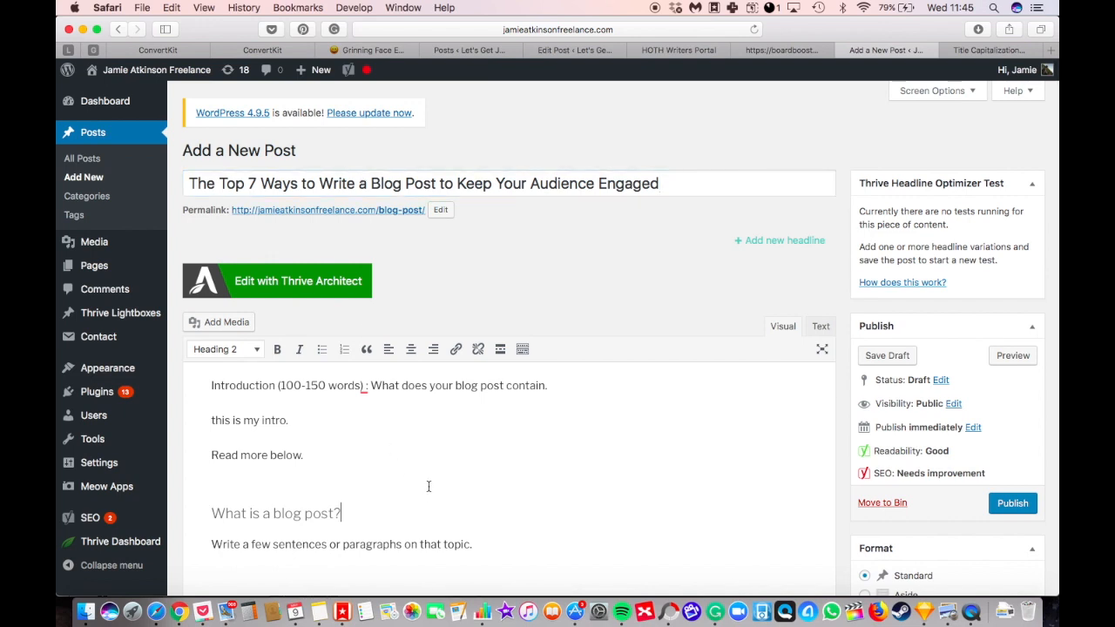
{"action": "key", "text": "Down"}
{"action": "key", "text": "Down"}
{"action": "key", "text": "Up"}
{"action": "key", "text": "Up"}
{"action": "key", "text": "Return"}
{"action": "key", "text": "Up"}
{"action": "type", "text": "The "}
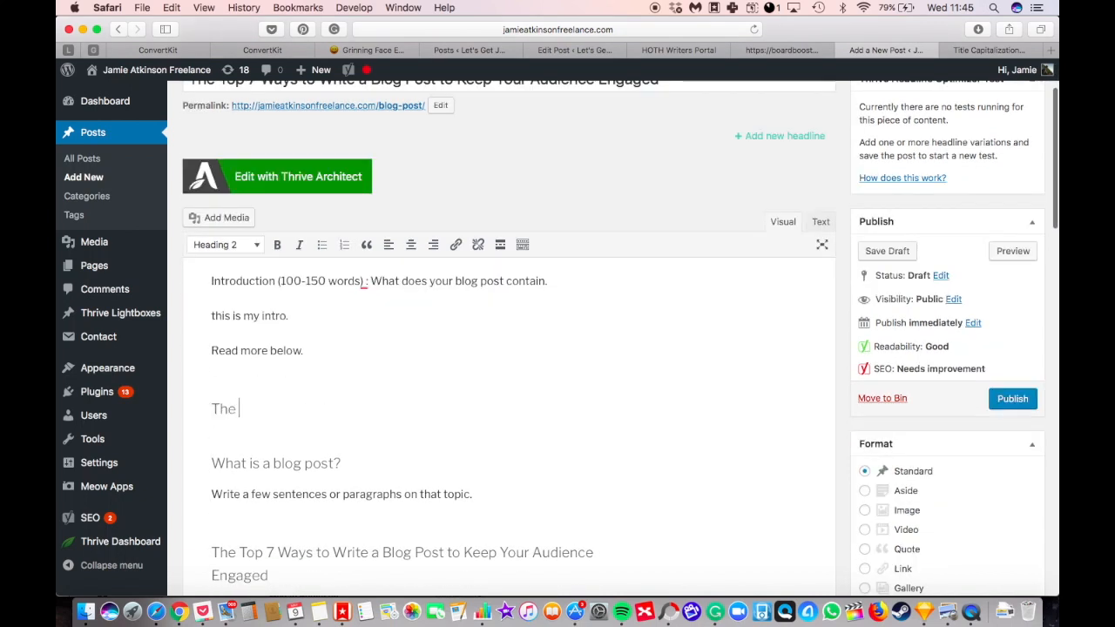
{"action": "type", "text": "question the au"}
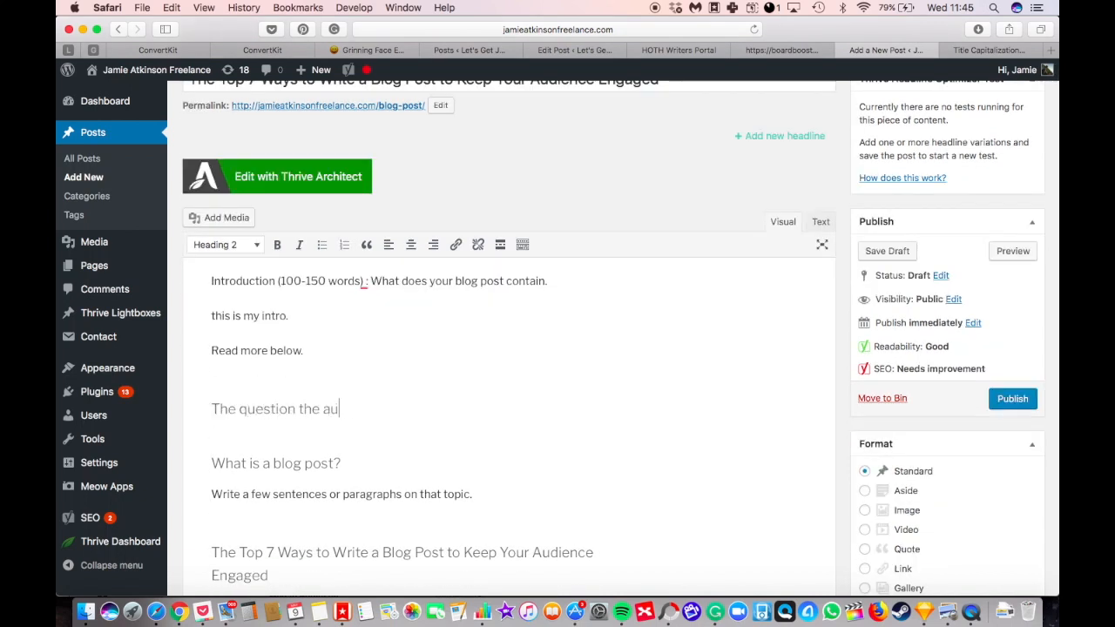
{"action": "type", "text": "dience is asking is"}
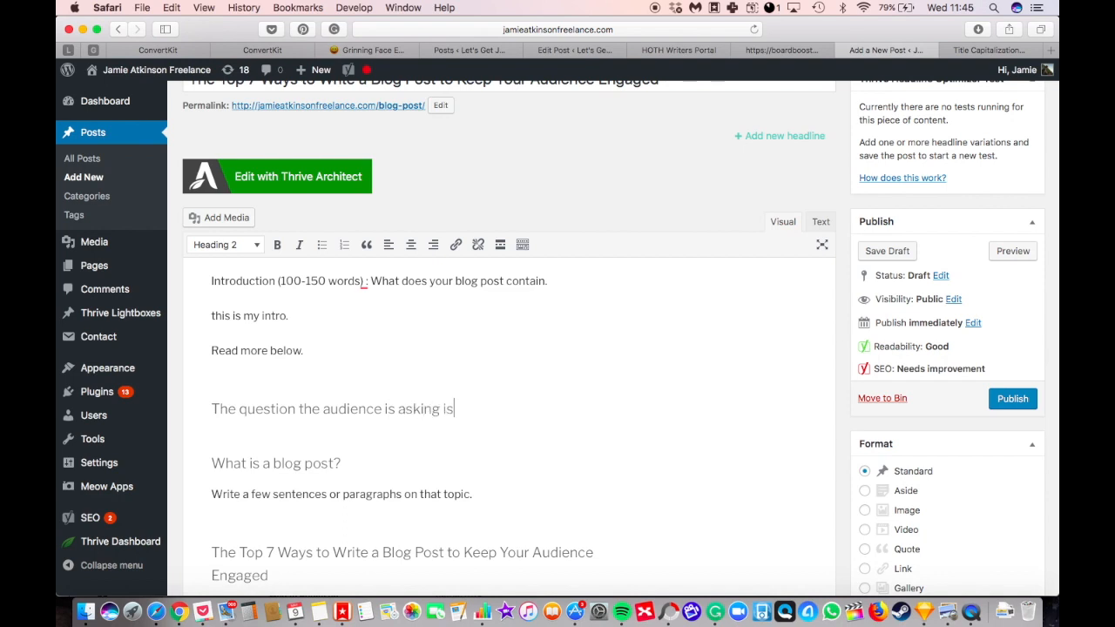
{"action": "type", "text": "? - How do I keep my audie"}
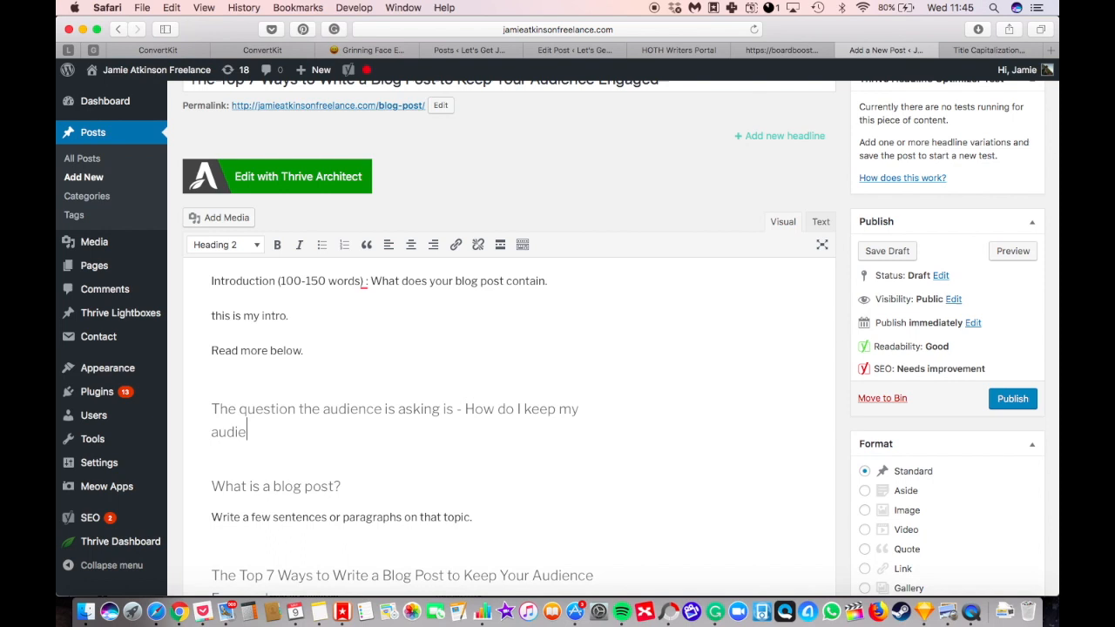
{"action": "type", "text": "nce engaged while "}
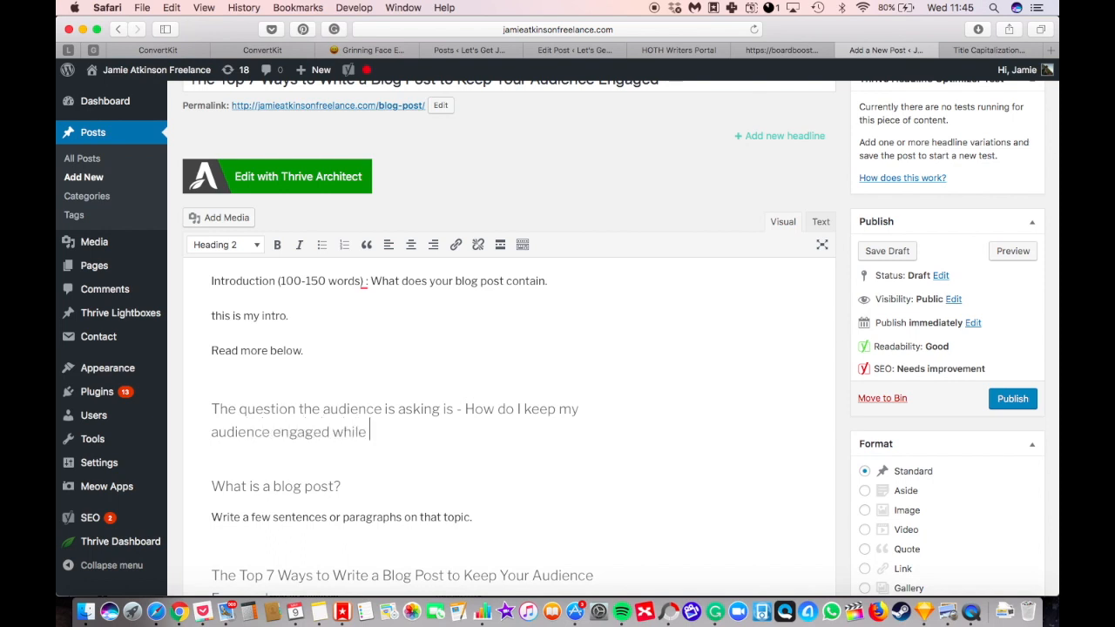
{"action": "type", "text": "reading my blog post?"}
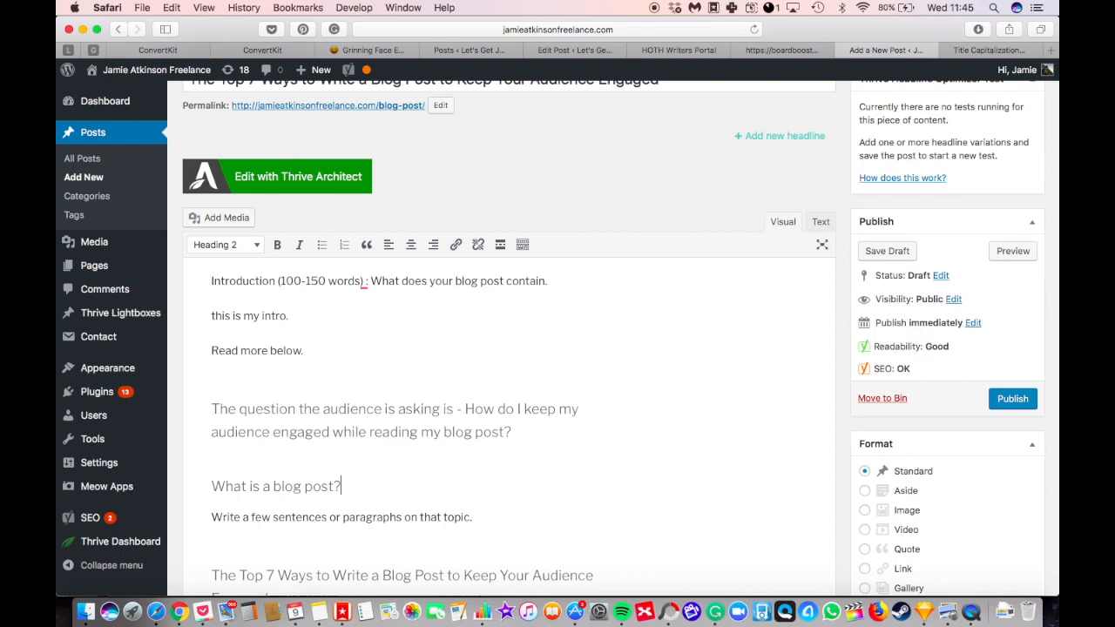
- Examine the whole post from the title and introduction through the question heading to the numbered subheadings
{"action": "key", "text": "shift+Up"}
{"action": "key", "text": "shift+Up"}
{"action": "key", "text": "shift+Up"}
{"action": "scroll", "coordinate": [509, 338], "scroll_direction": "up", "scroll_amount": 2}
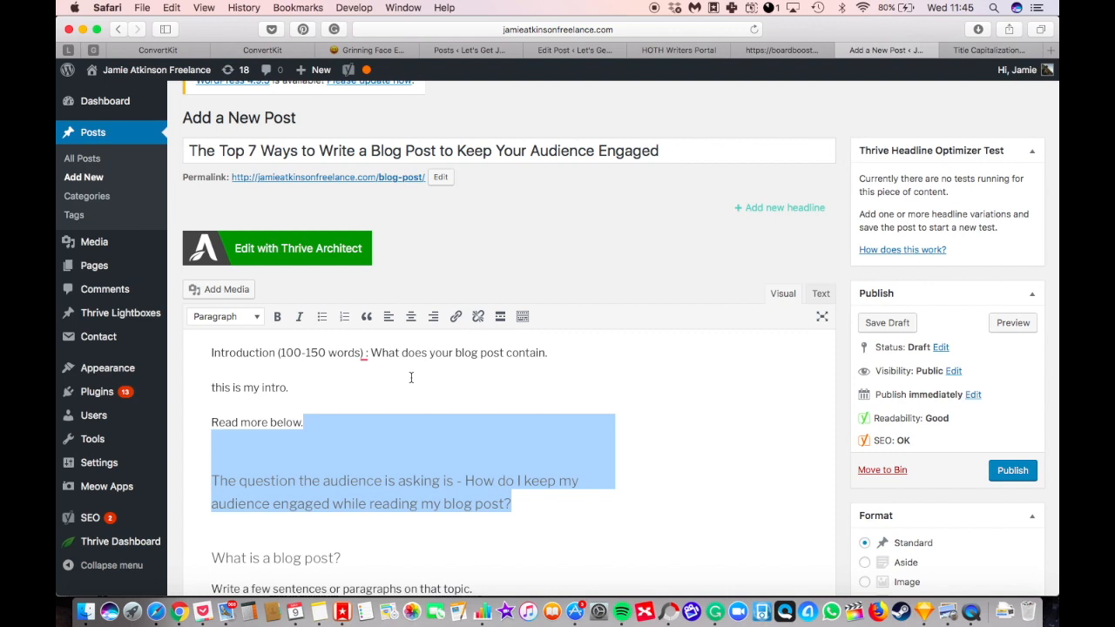
{"action": "left_click", "coordinate": [411, 377]}
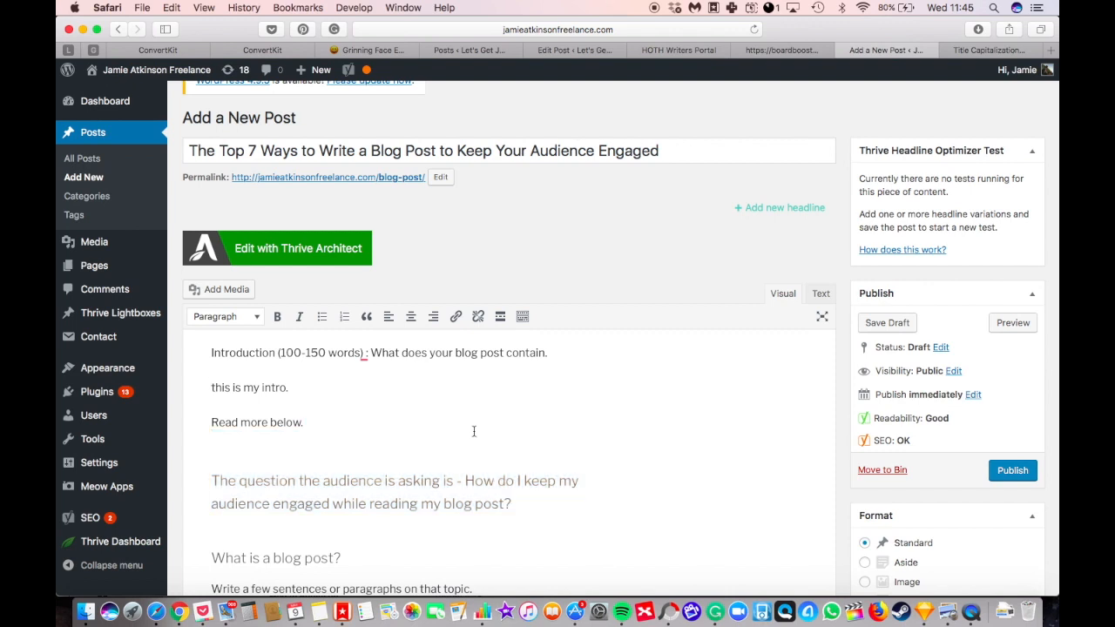
{"action": "scroll", "coordinate": [474, 432], "scroll_direction": "down", "scroll_amount": 3}
{"action": "scroll", "coordinate": [474, 431], "scroll_direction": "down", "scroll_amount": 2}
{"action": "scroll", "coordinate": [474, 431], "scroll_direction": "down", "scroll_amount": 8}
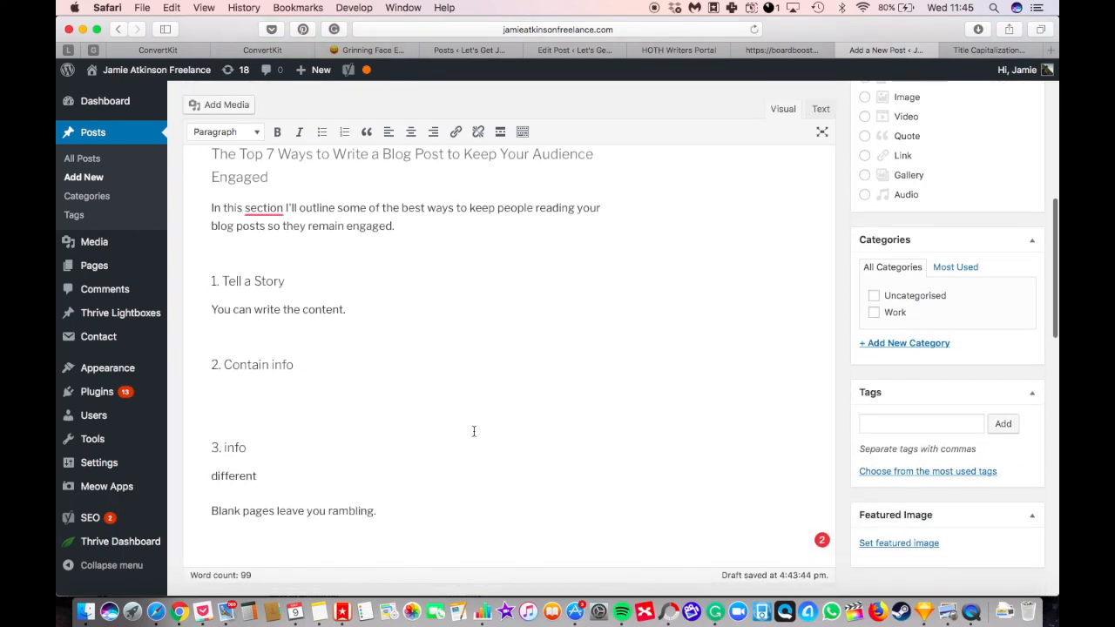
{"action": "scroll", "coordinate": [474, 432], "scroll_direction": "down", "scroll_amount": 3}
{"action": "scroll", "coordinate": [473, 431], "scroll_direction": "up", "scroll_amount": 10}
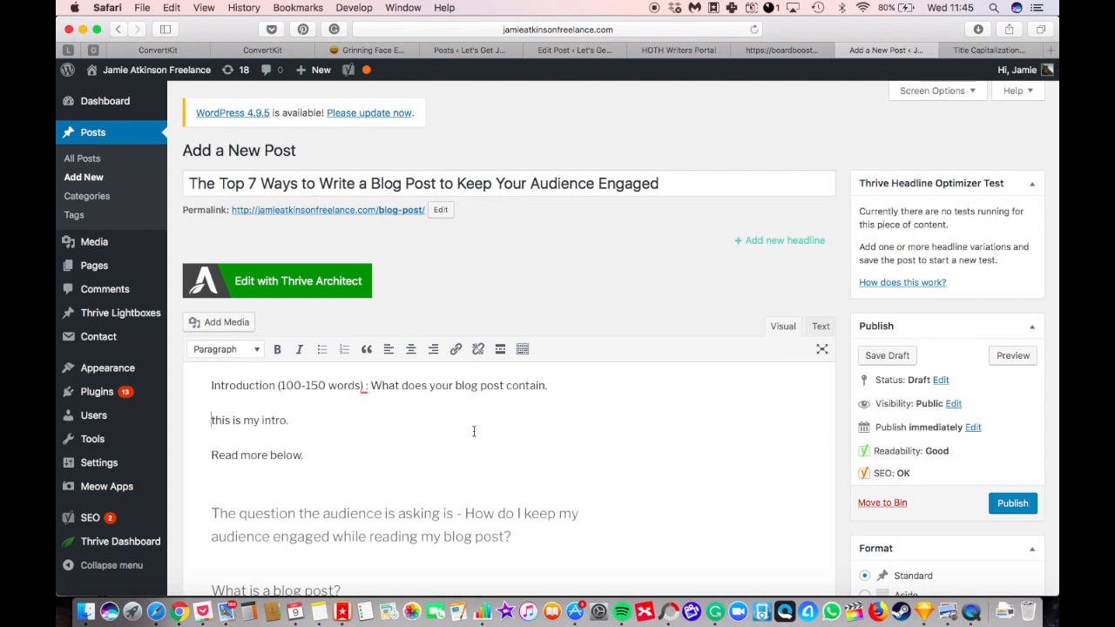
{"action": "scroll", "coordinate": [474, 431], "scroll_direction": "down", "scroll_amount": 8}
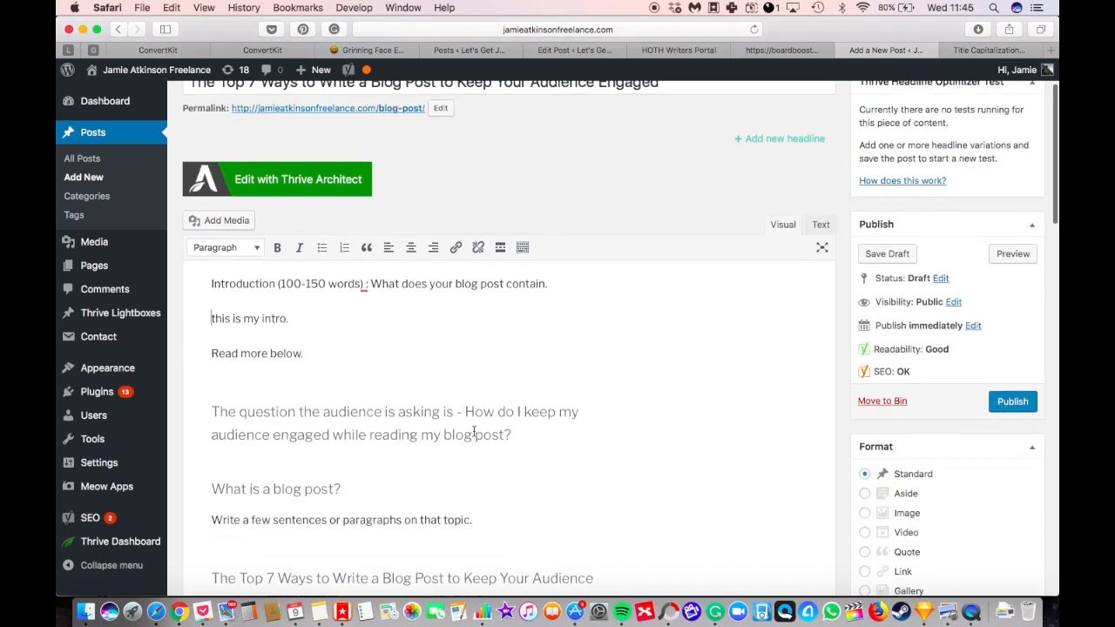
{"action": "scroll", "coordinate": [474, 431], "scroll_direction": "down", "scroll_amount": 2}
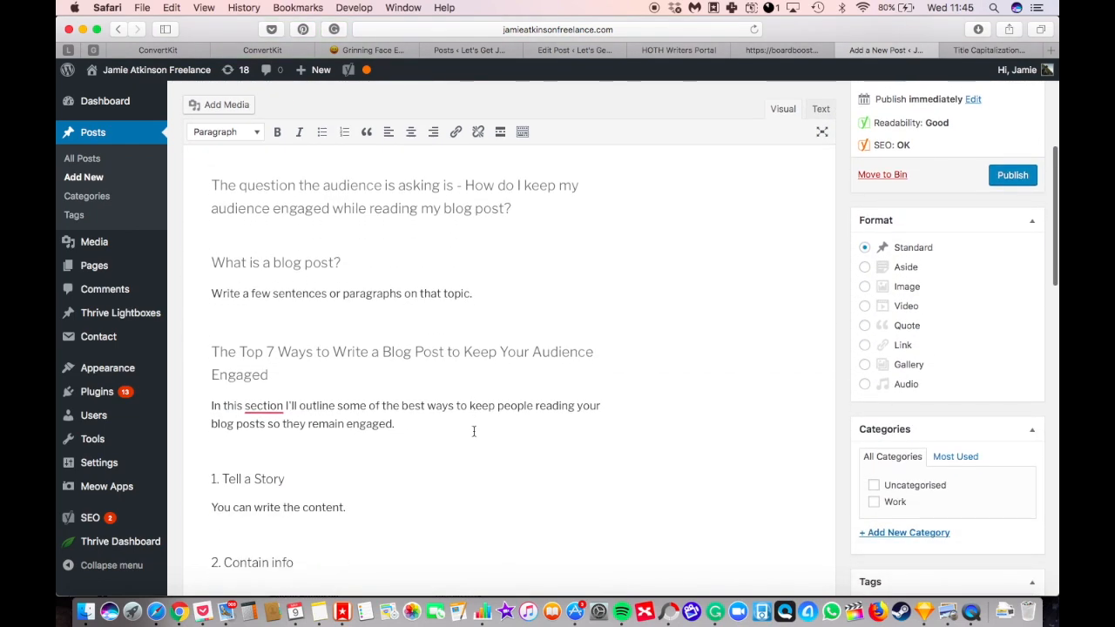
{"action": "scroll", "coordinate": [474, 431], "scroll_direction": "down", "scroll_amount": 3}
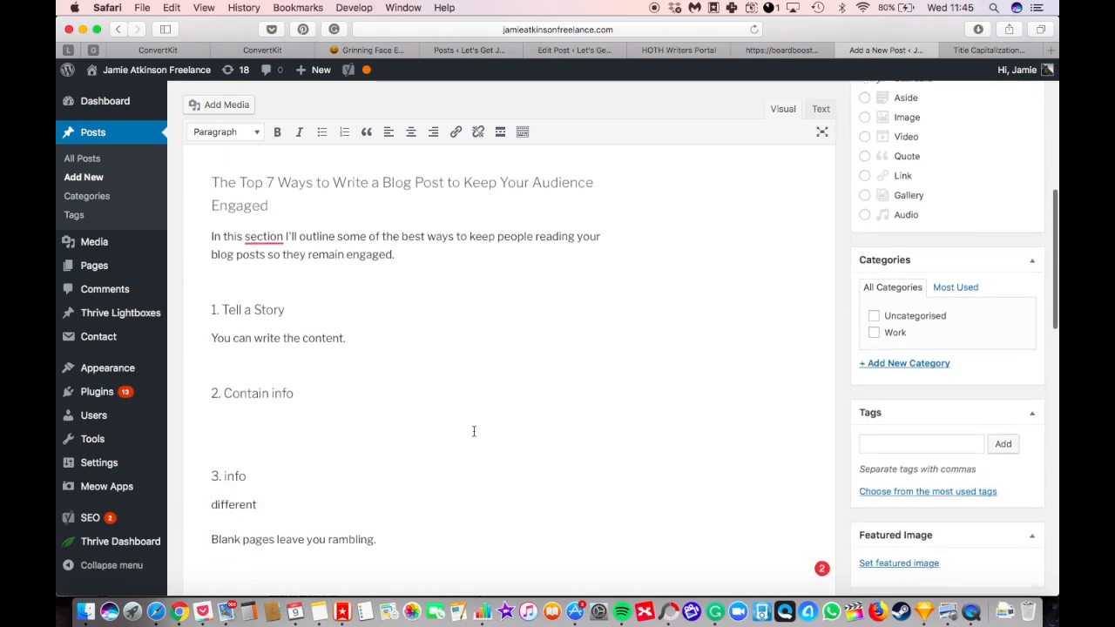
{"action": "scroll", "coordinate": [474, 431], "scroll_direction": "up", "scroll_amount": 12}
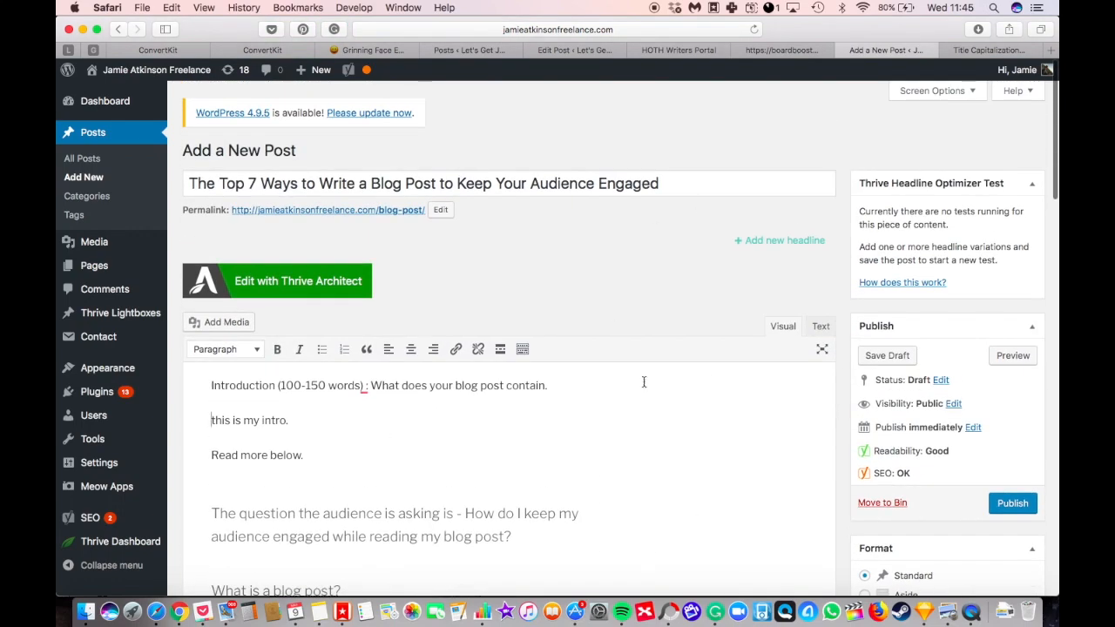
- Save the post as a draft and preview it, looking over the whole previewed page
{"action": "scroll", "coordinate": [550, 387], "scroll_direction": "down", "scroll_amount": 2}
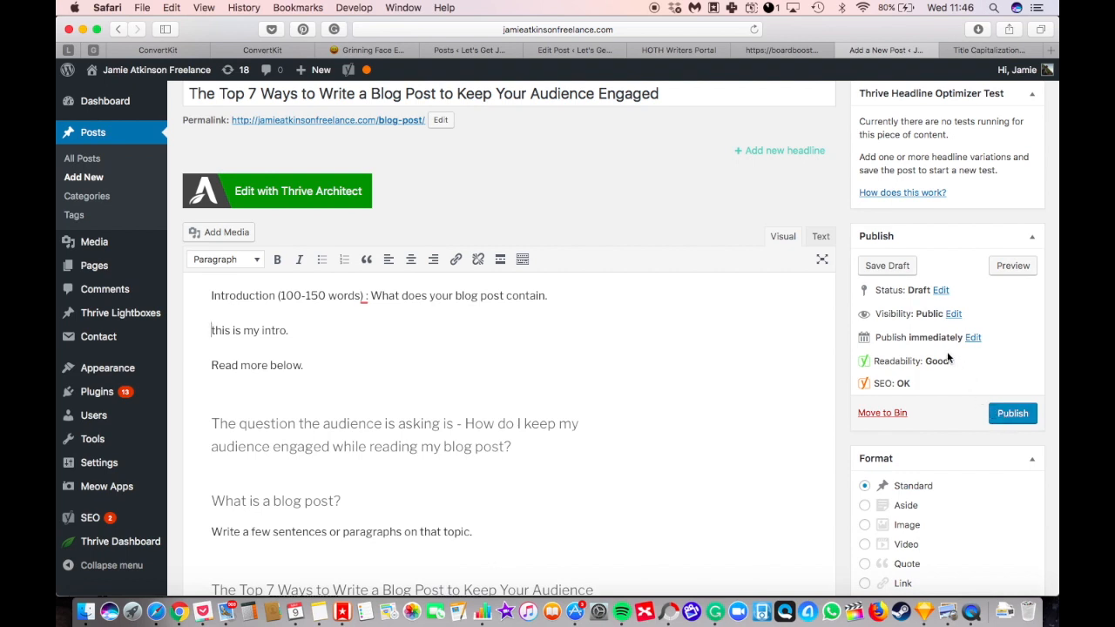
{"action": "left_click", "coordinate": [889, 270]}
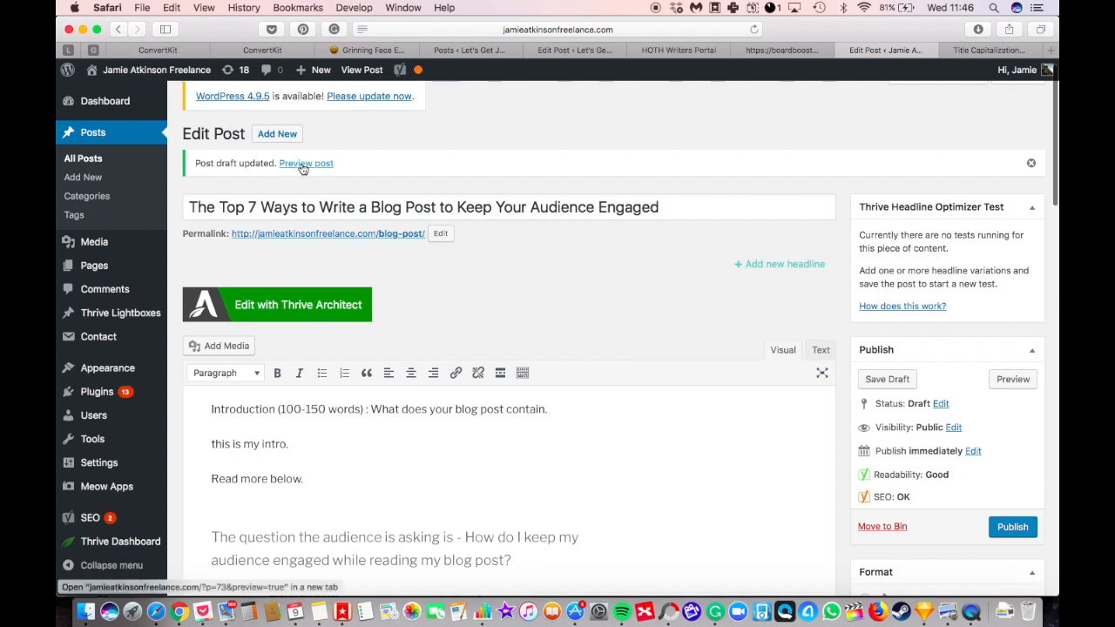
{"action": "left_click", "coordinate": [1013, 380]}
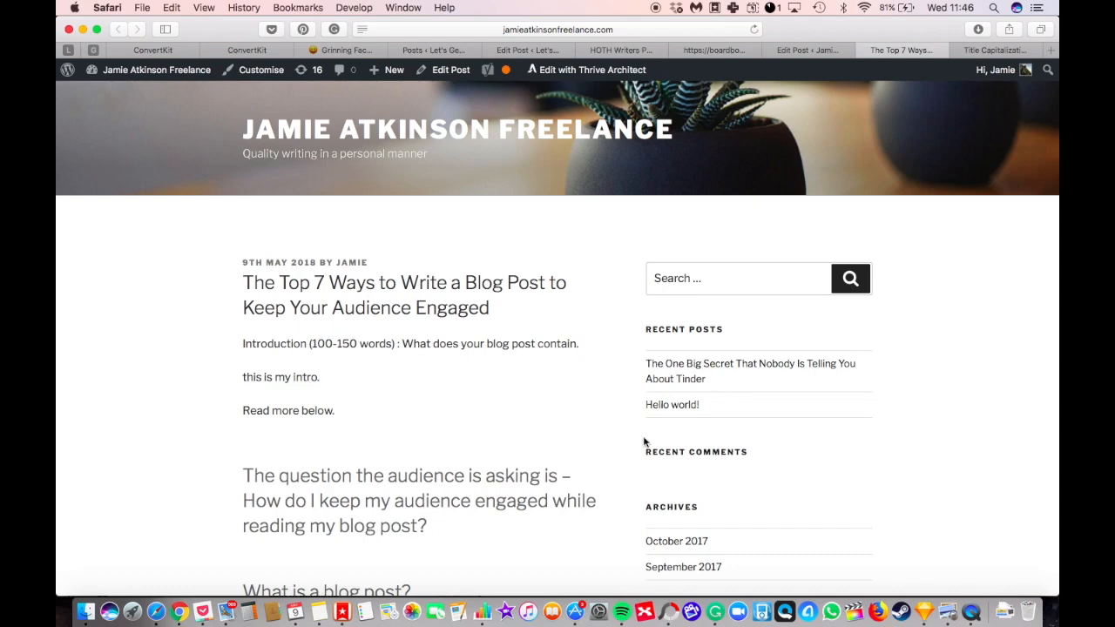
{"action": "scroll", "coordinate": [688, 348], "scroll_direction": "down", "scroll_amount": 2}
{"action": "scroll", "coordinate": [784, 374], "scroll_direction": "down", "scroll_amount": 10}
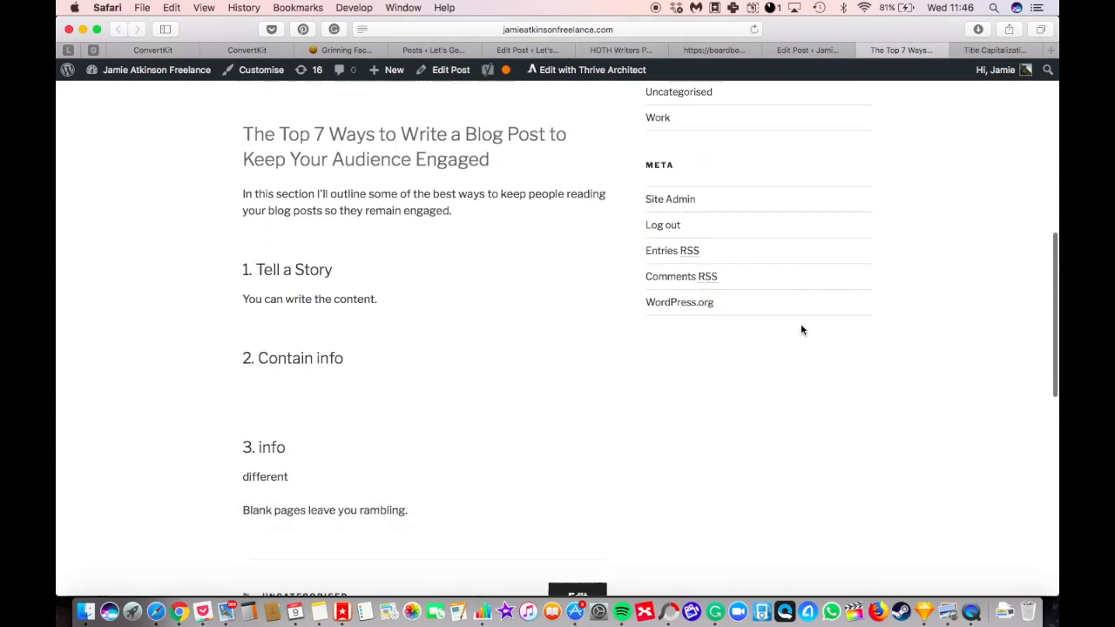
{"action": "scroll", "coordinate": [800, 329], "scroll_direction": "up", "scroll_amount": 10}
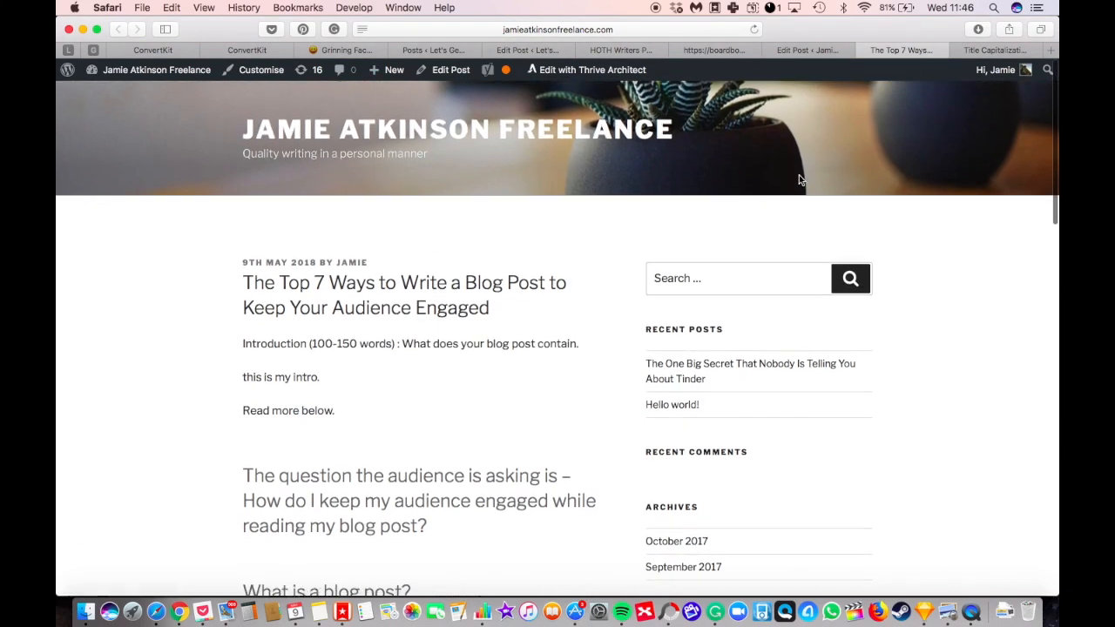
- Review the previewed post from the title down through its sections and close the preview to return to the editor
{"action": "scroll", "coordinate": [461, 268], "scroll_direction": "down", "scroll_amount": 1}
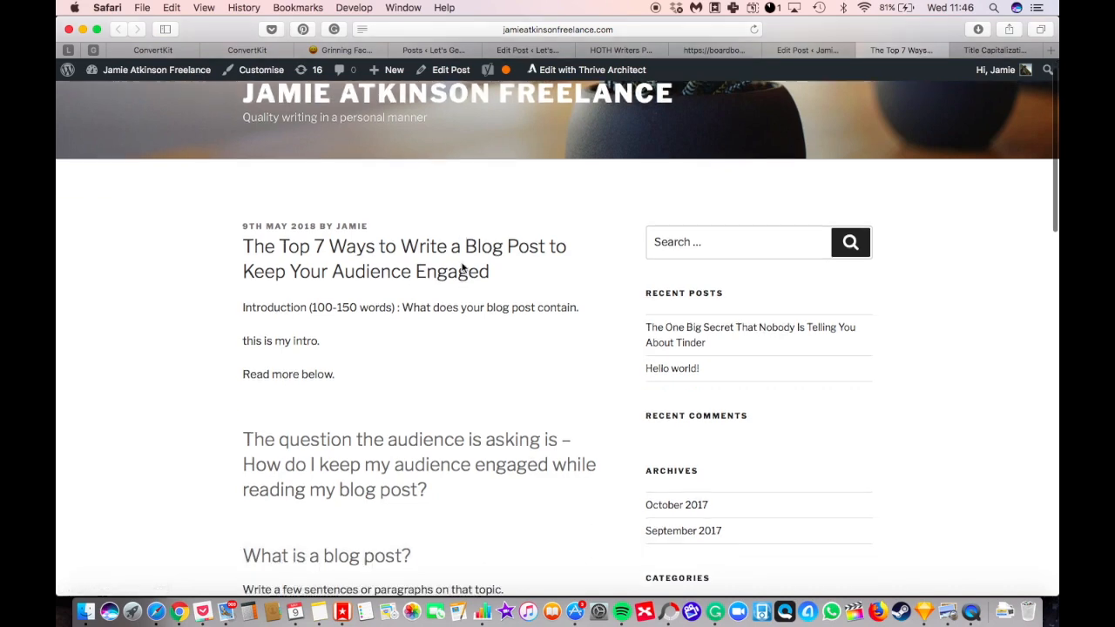
{"action": "scroll", "coordinate": [461, 268], "scroll_direction": "down", "scroll_amount": 15}
{"action": "scroll", "coordinate": [461, 269], "scroll_direction": "up", "scroll_amount": 15}
{"action": "scroll", "coordinate": [461, 269], "scroll_direction": "up", "scroll_amount": 3}
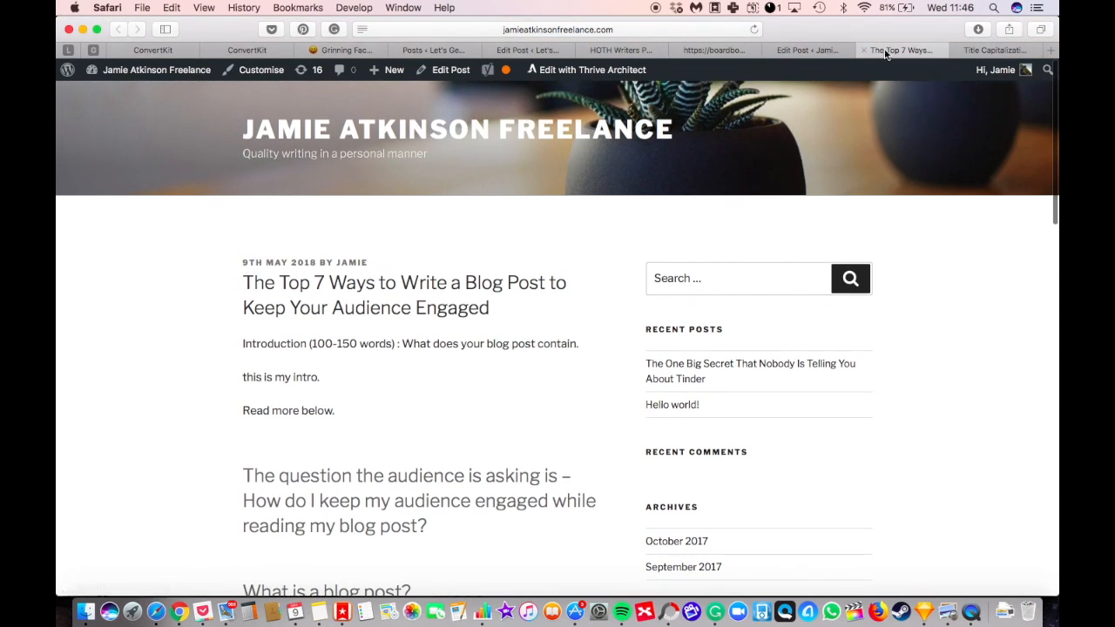
{"action": "left_click", "coordinate": [864, 50]}
- Add a new category "Travel" to the post and remove the Uncategorised category from it
{"action": "scroll", "coordinate": [399, 494], "scroll_direction": "down", "scroll_amount": 4}
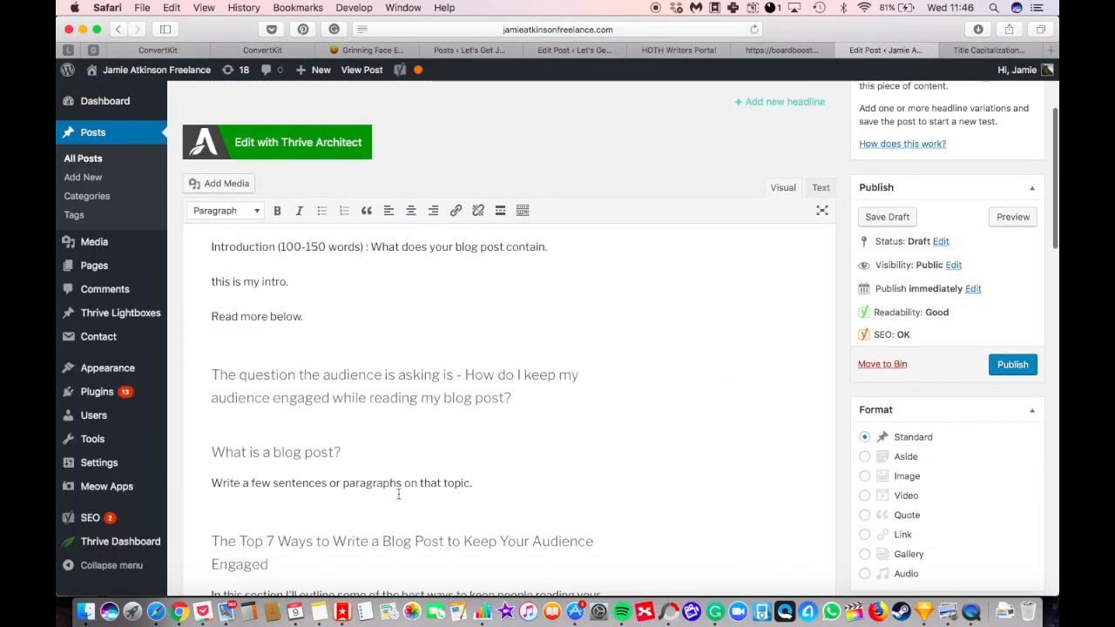
{"action": "scroll", "coordinate": [665, 391], "scroll_direction": "down", "scroll_amount": 8}
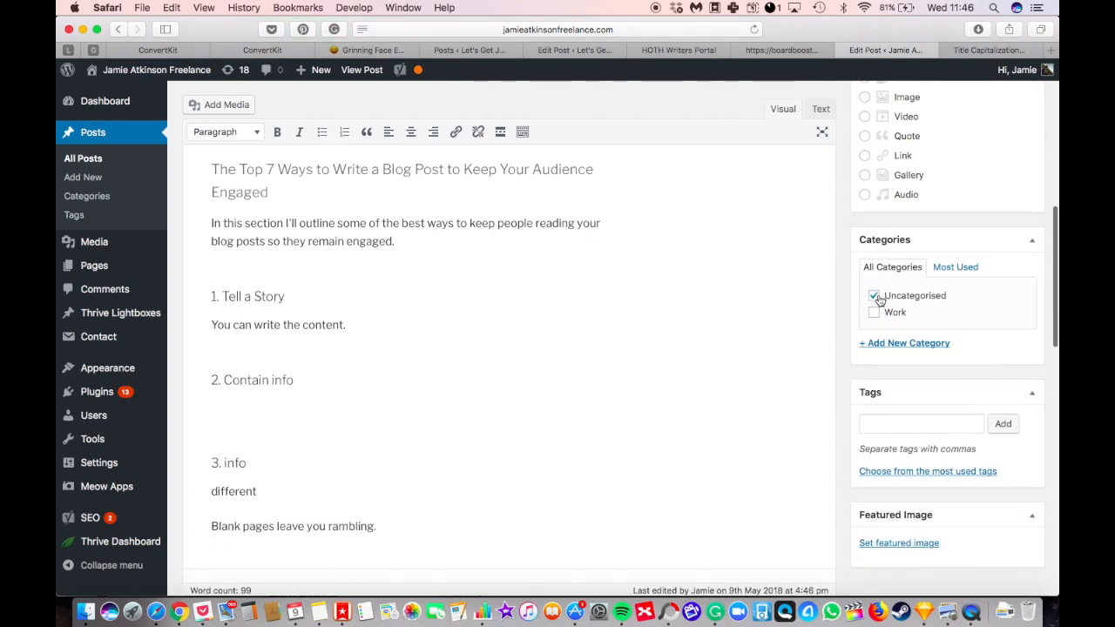
{"action": "left_click", "coordinate": [890, 343]}
{"action": "type", "text": "Travel"}
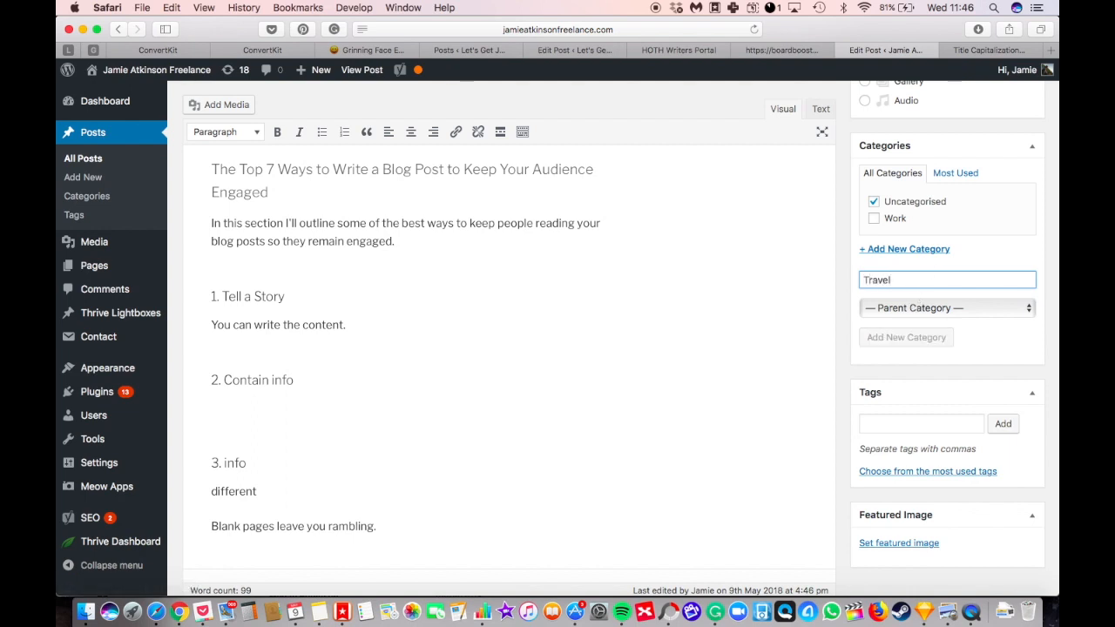
{"action": "key", "text": "Return"}
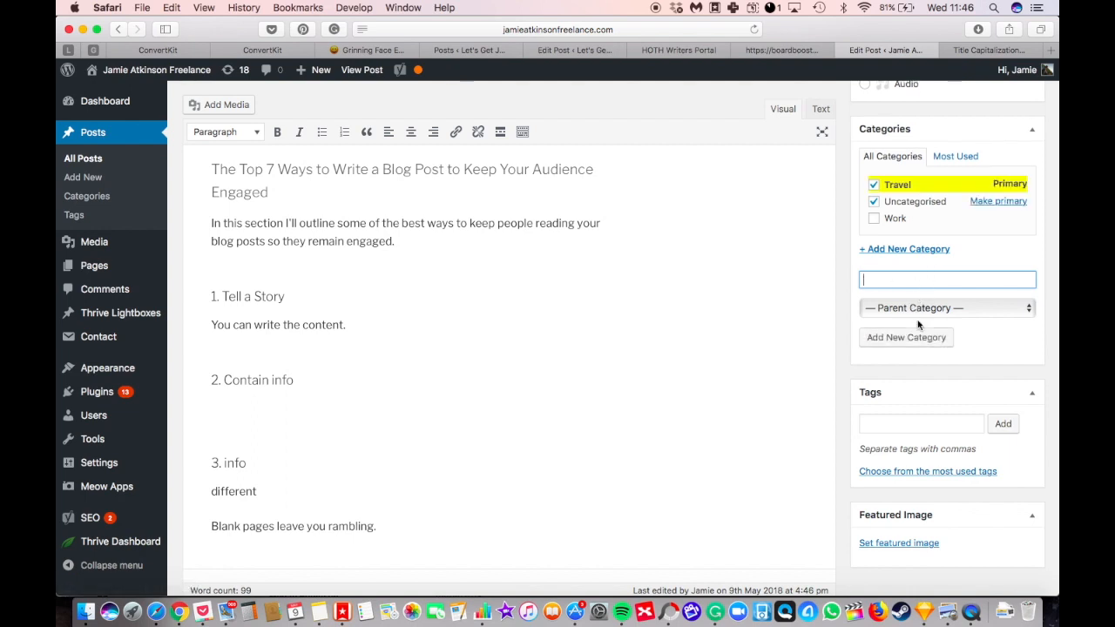
{"action": "left_click", "coordinate": [888, 205]}
- Add the tag "Travel" to the post
{"action": "scroll", "coordinate": [903, 418], "scroll_direction": "down", "scroll_amount": 1}
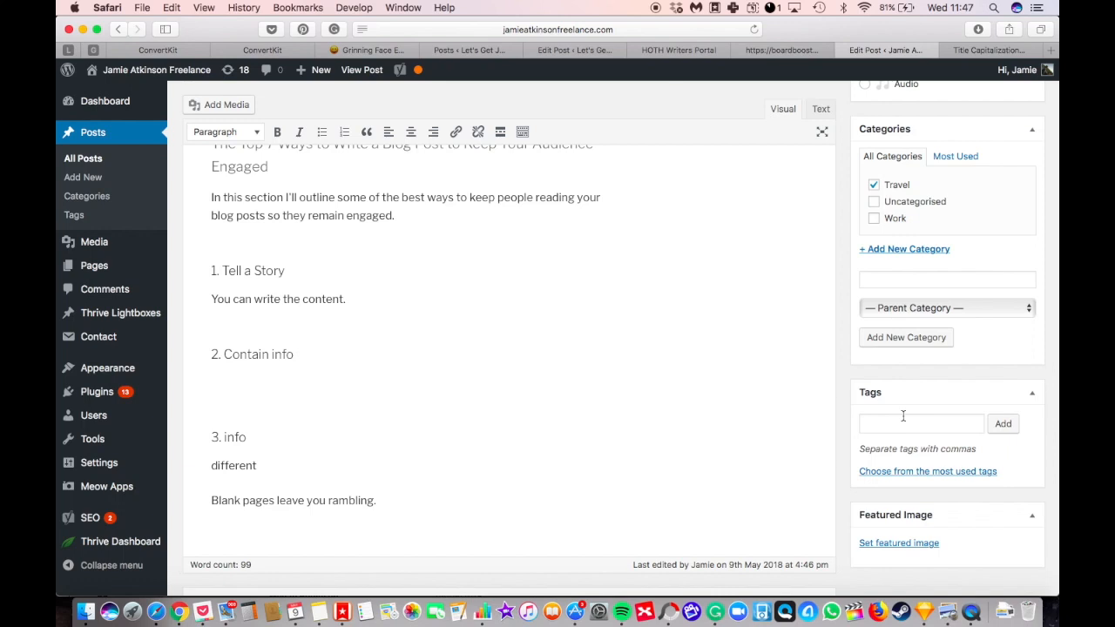
{"action": "left_click", "coordinate": [903, 418]}
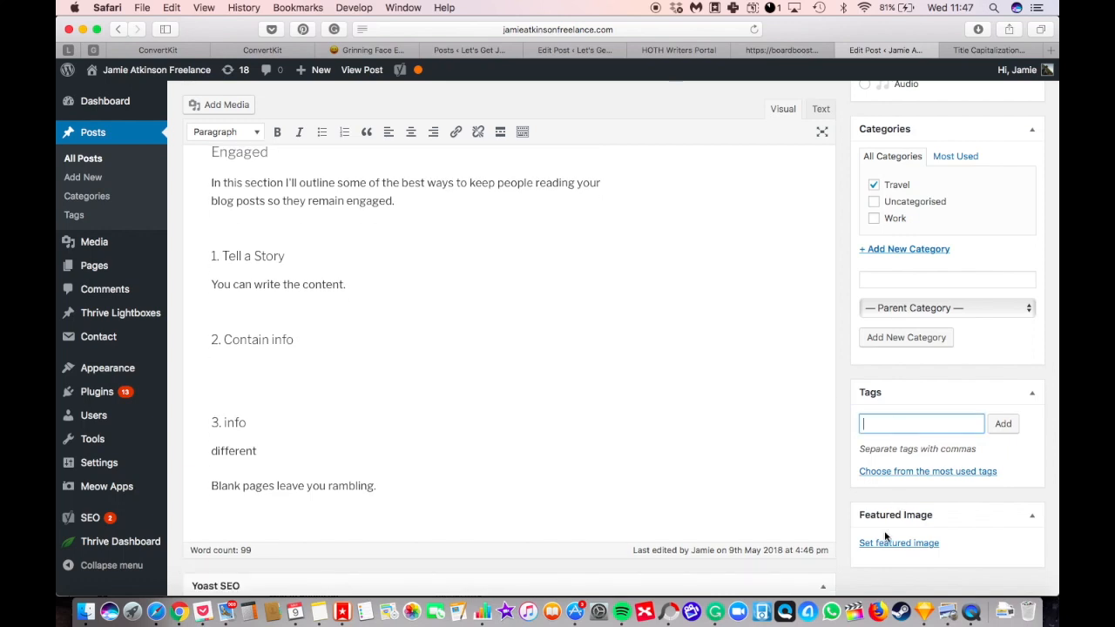
{"action": "type", "text": "Travel"}
{"action": "key", "text": "Return"}
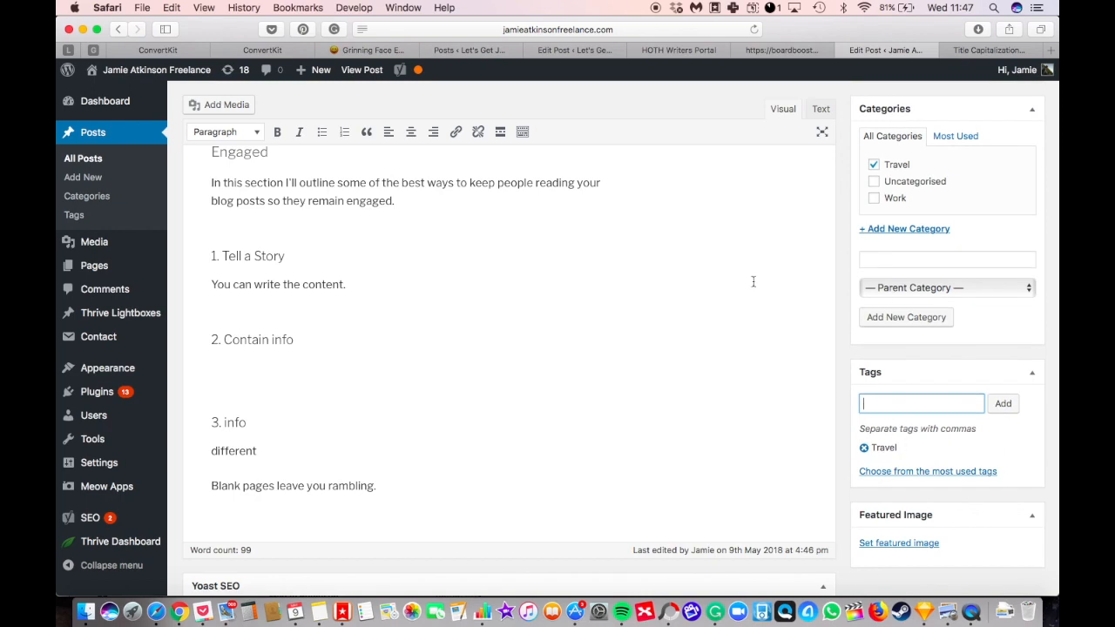
- Review the draft in the editor, checking its title, permalink, introduction, section headings and numbered subheadings
{"action": "scroll", "coordinate": [753, 282], "scroll_direction": "up", "scroll_amount": 10}
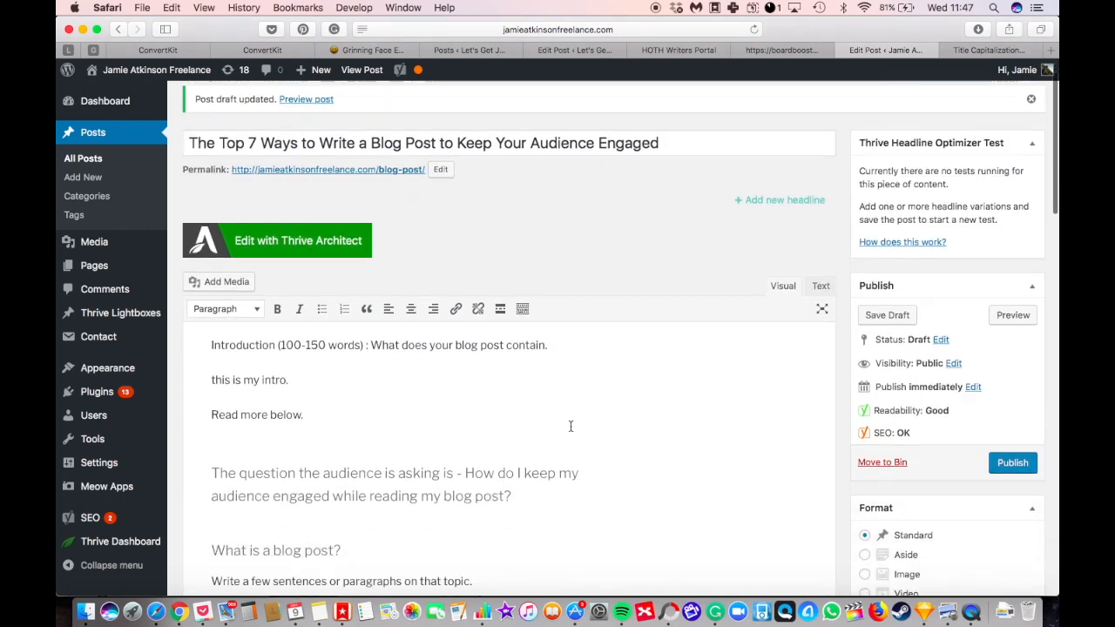
{"action": "scroll", "coordinate": [571, 426], "scroll_direction": "down", "scroll_amount": 5}
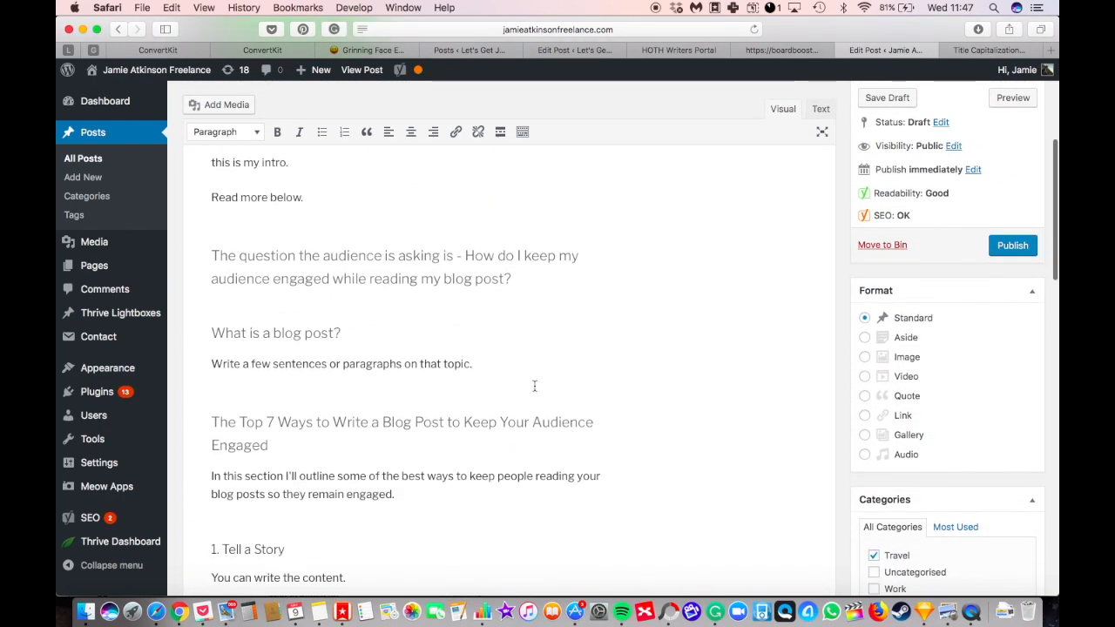
{"action": "scroll", "coordinate": [535, 386], "scroll_direction": "down", "scroll_amount": 5}
{"action": "scroll", "coordinate": [516, 277], "scroll_direction": "up", "scroll_amount": 4}
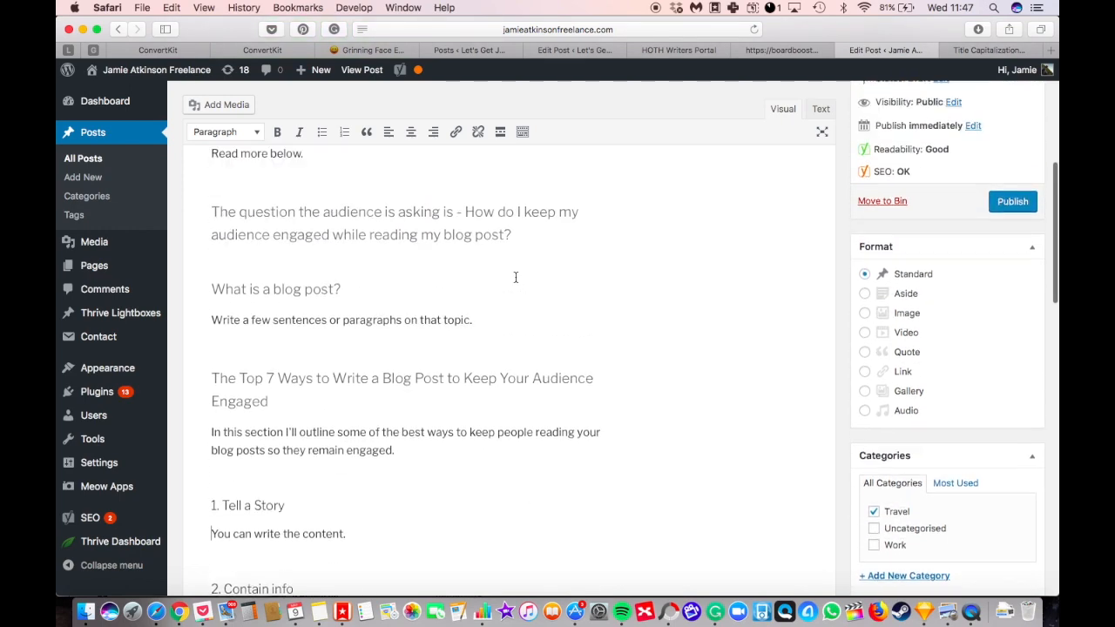
{"action": "scroll", "coordinate": [514, 277], "scroll_direction": "up", "scroll_amount": 5}
{"action": "scroll", "coordinate": [515, 276], "scroll_direction": "down", "scroll_amount": 4}
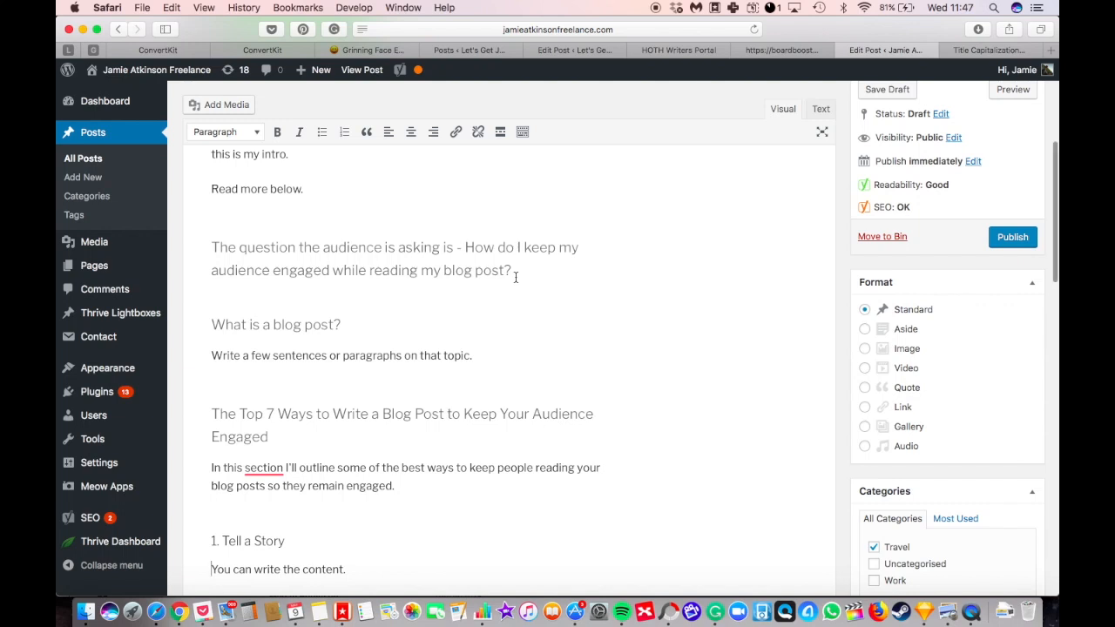
{"action": "scroll", "coordinate": [515, 277], "scroll_direction": "up", "scroll_amount": 4}
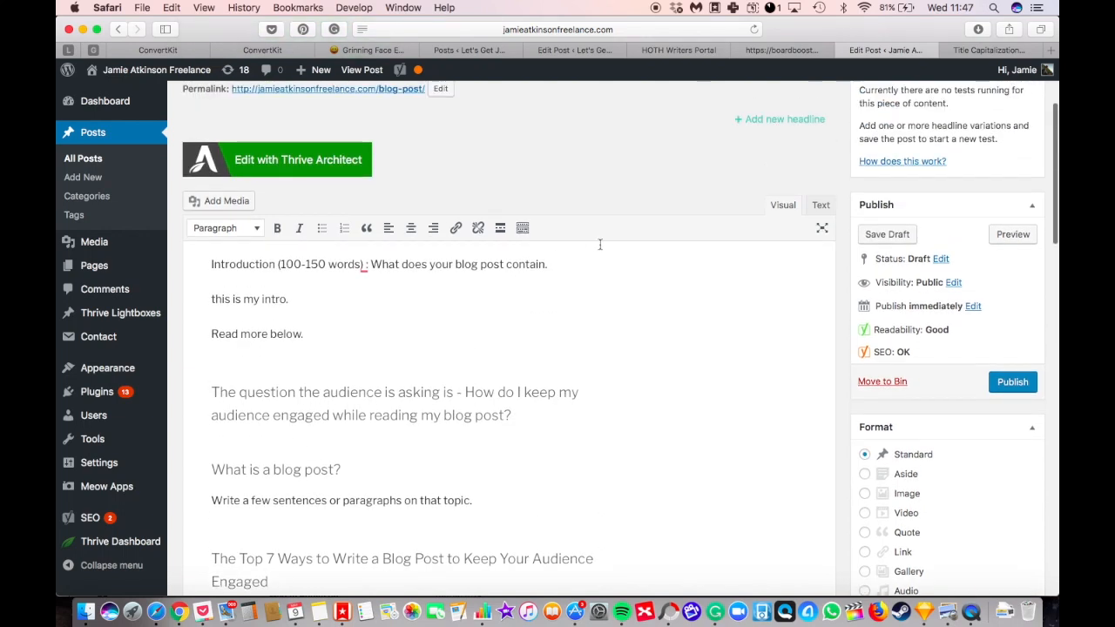